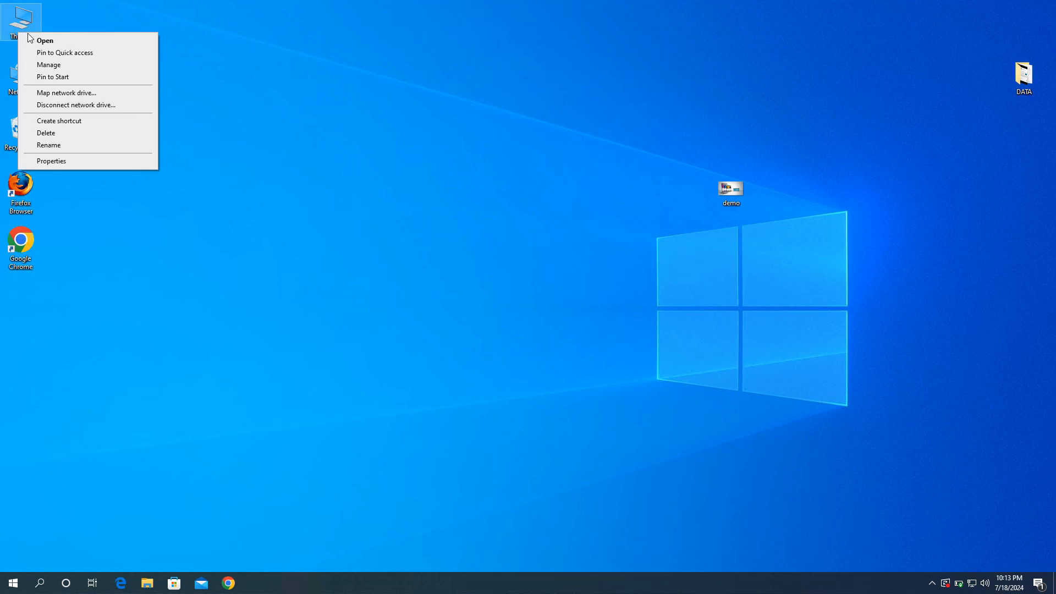
Check the computer's basic system information, including the Windows edition, and close the System window.
{"action": "left_click", "coordinate": [54, 161]}
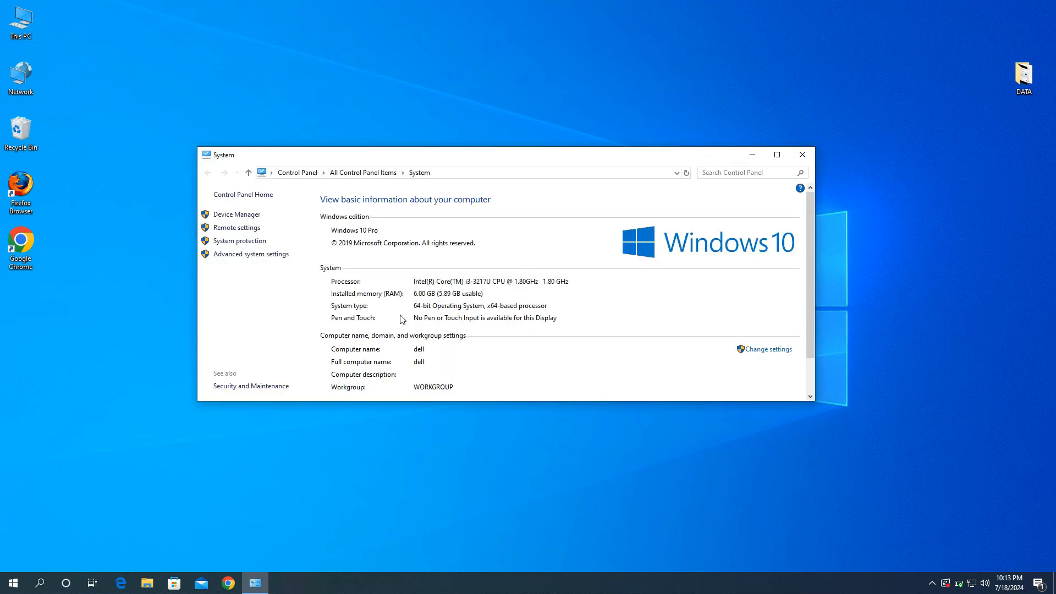
{"action": "left_click", "coordinate": [802, 155]}
{"action": "left_click", "coordinate": [332, 127]}
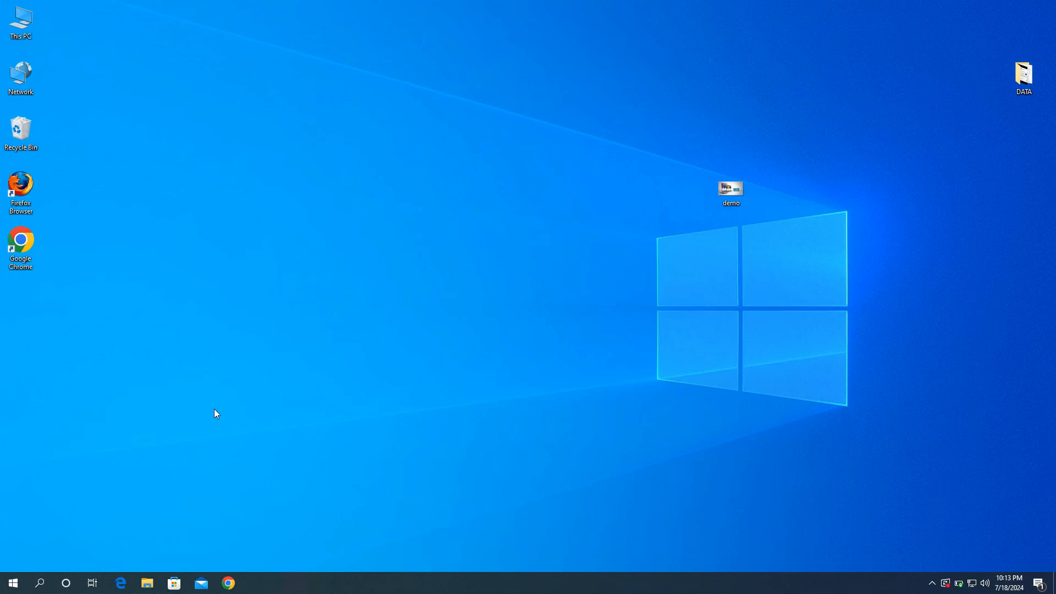
Open Google Chrome and load localhost to check whether a web server is running.
{"action": "left_click", "coordinate": [229, 583]}
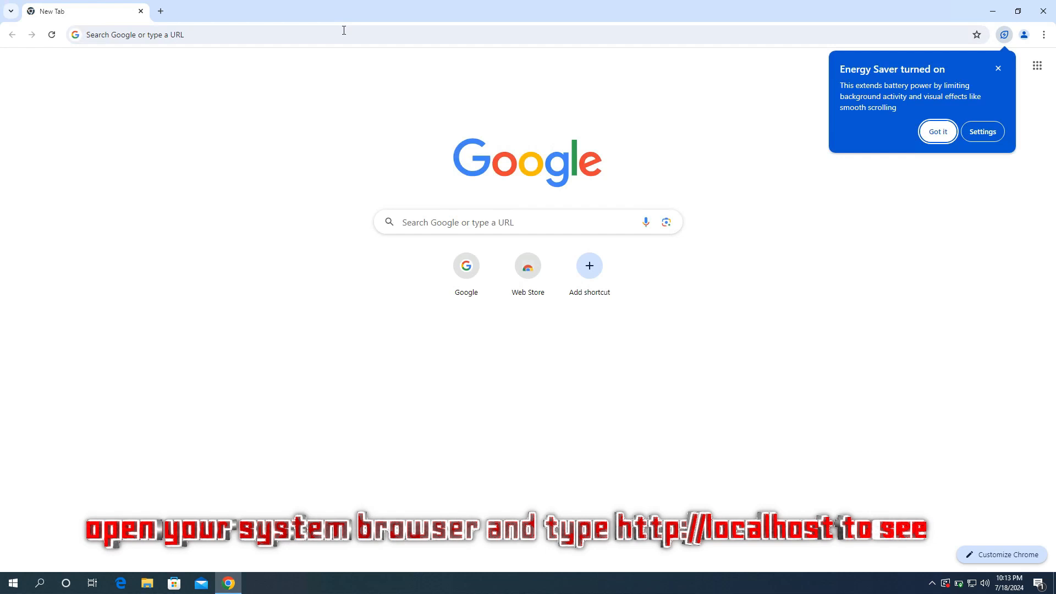
{"action": "left_click", "coordinate": [344, 30]}
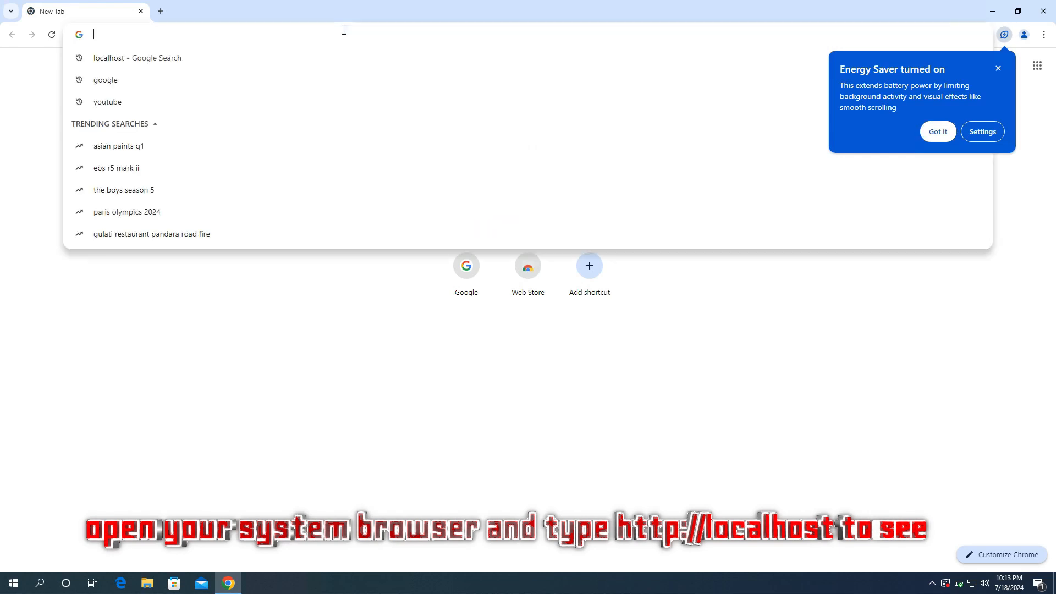
{"action": "type", "text": "lo"}
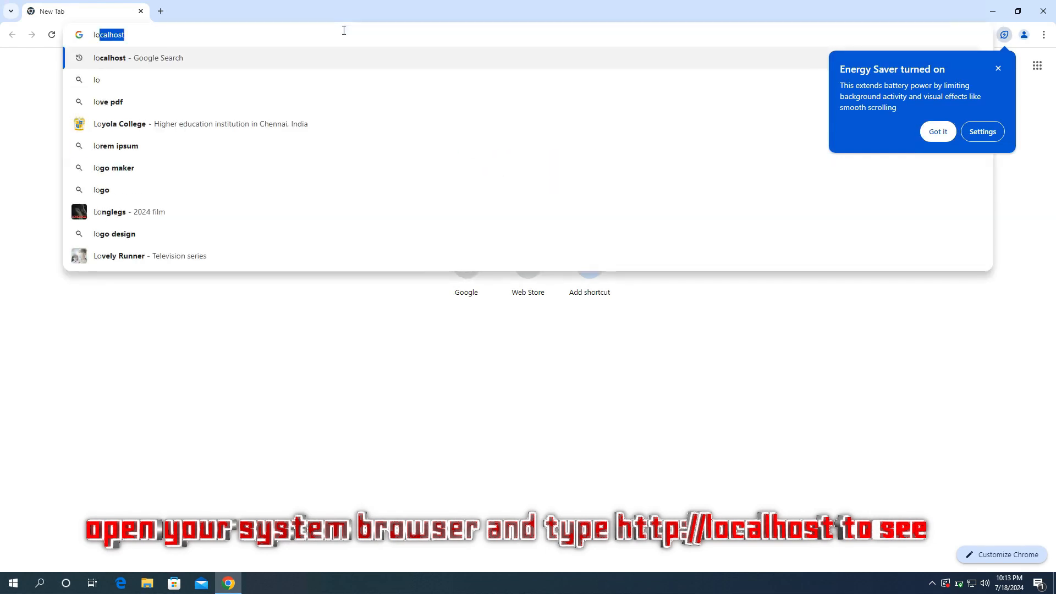
{"action": "type", "text": "calhos"}
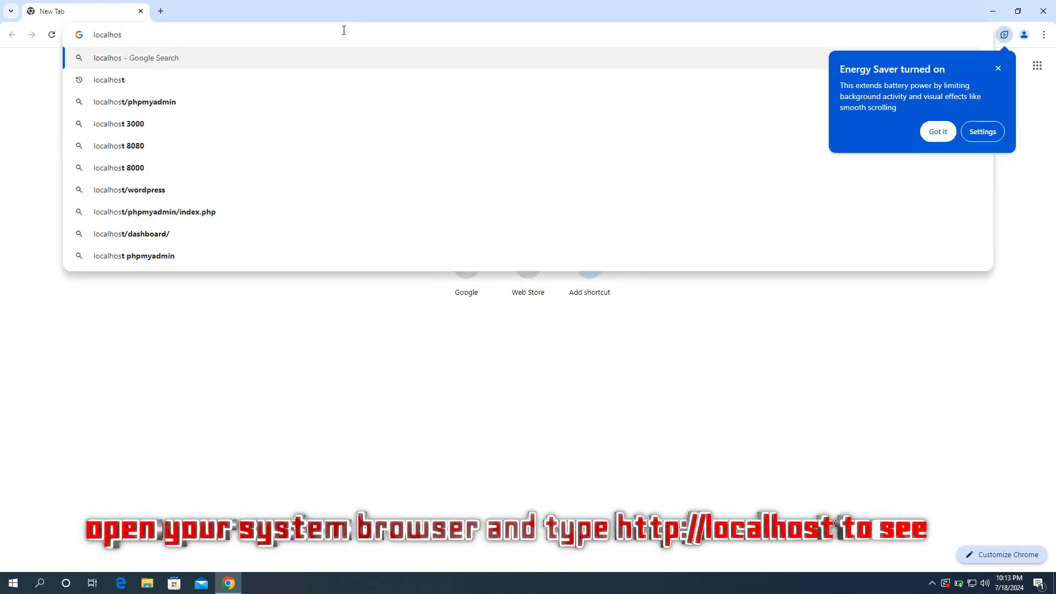
{"action": "type", "text": "t"}
{"action": "key", "text": "Return"}
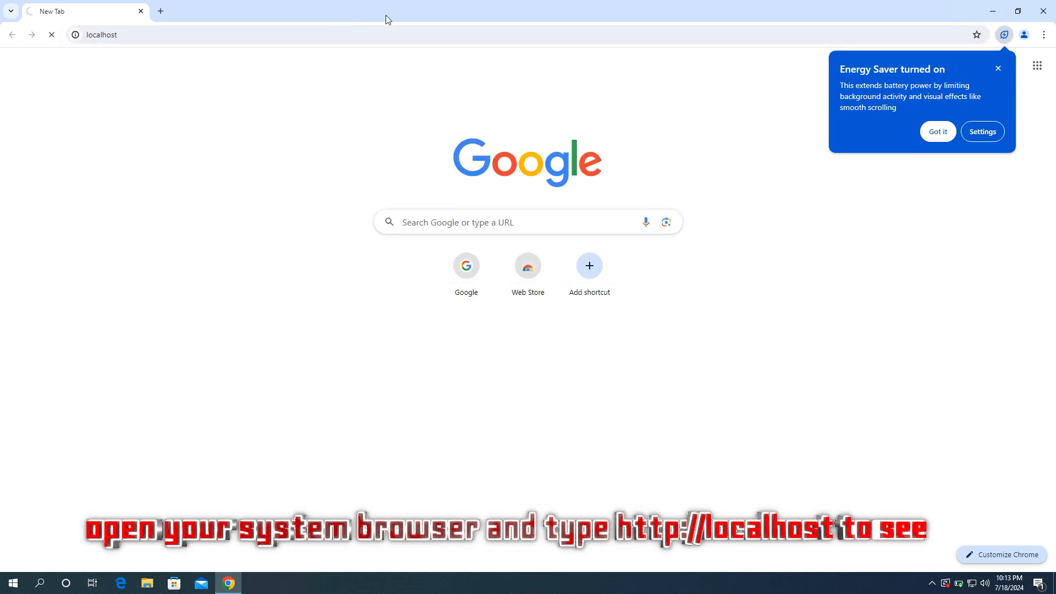
Dismiss the Energy Saver notice, reload the localhost page to recheck it, and close the browser.
{"action": "left_click", "coordinate": [998, 68]}
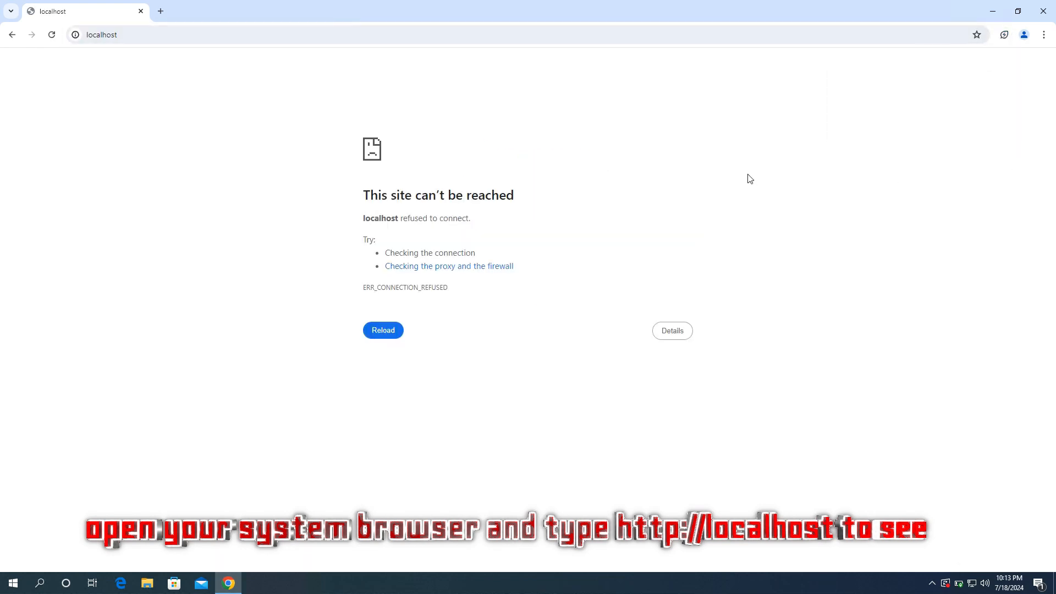
{"action": "key", "text": "F5"}
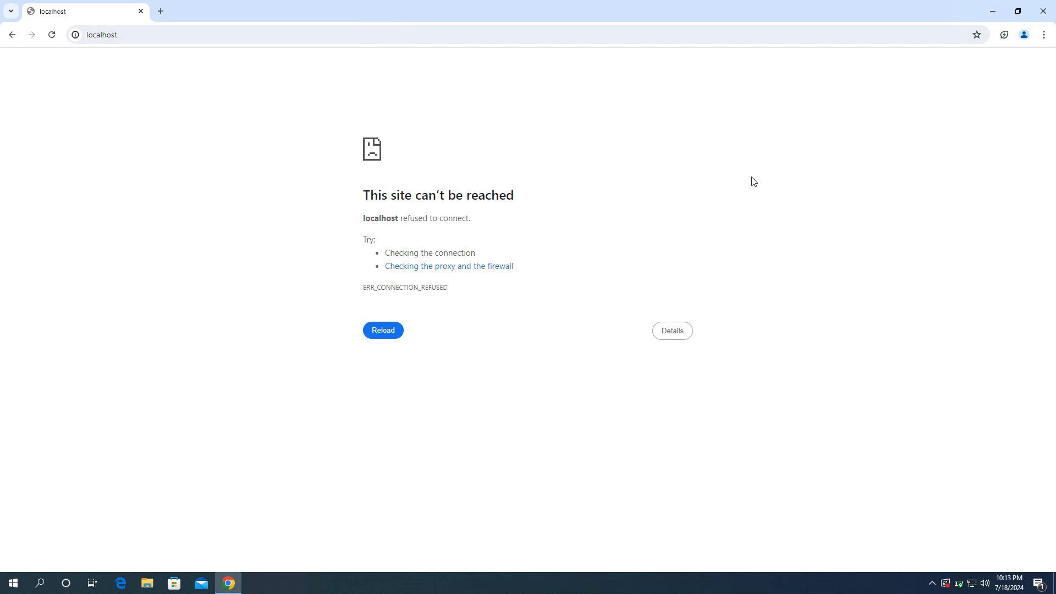
{"action": "key", "text": "F5"}
{"action": "left_click", "coordinate": [1053, 14]}
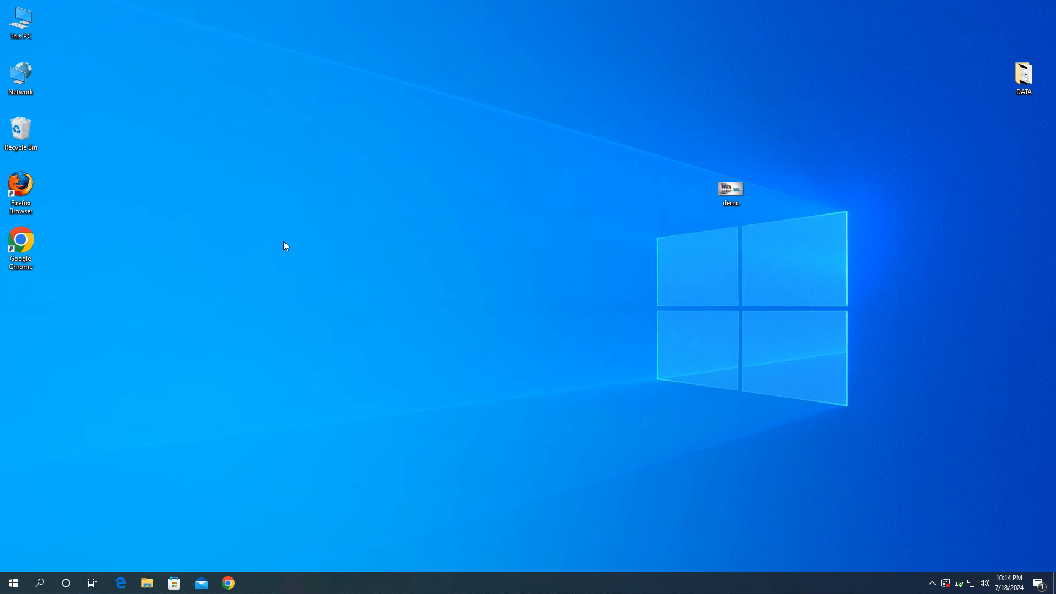
Find appwiz.cpl with the Windows search and open it to reach the installed programs list.
{"action": "left_click", "coordinate": [40, 583]}
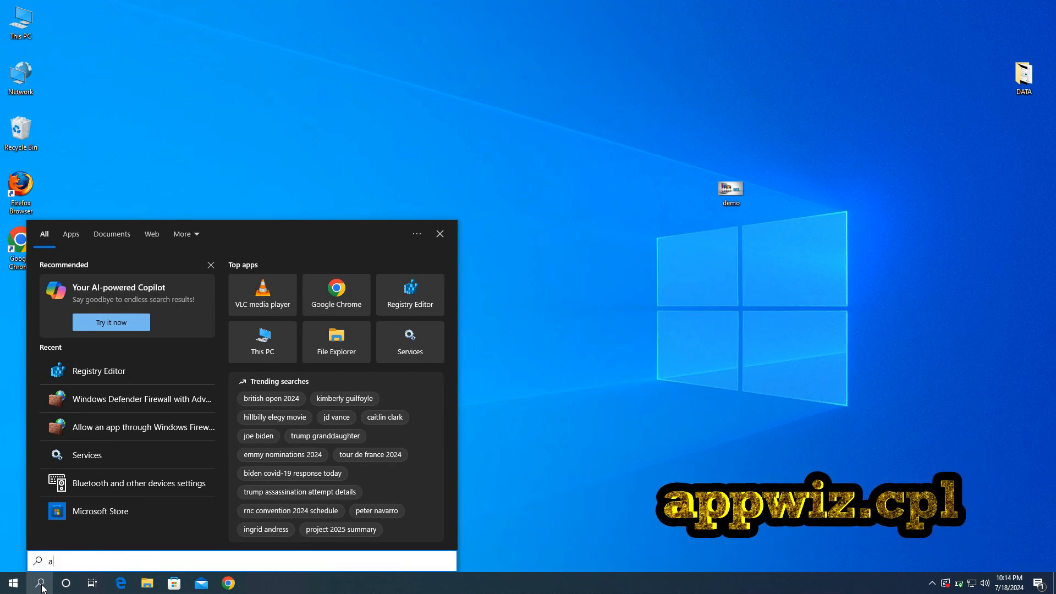
{"action": "type", "text": "app"}
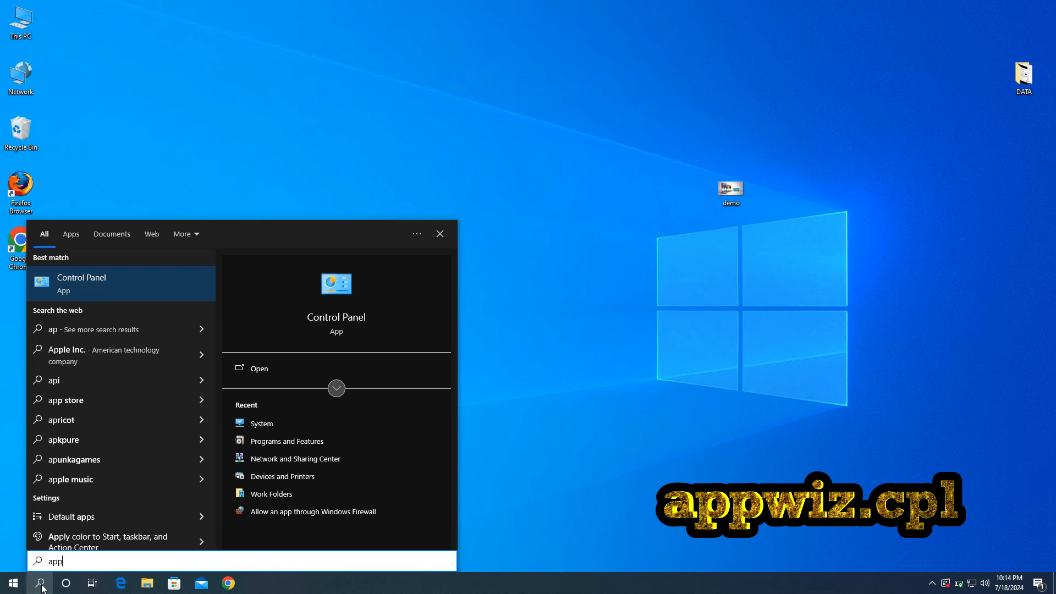
{"action": "type", "text": "wi"}
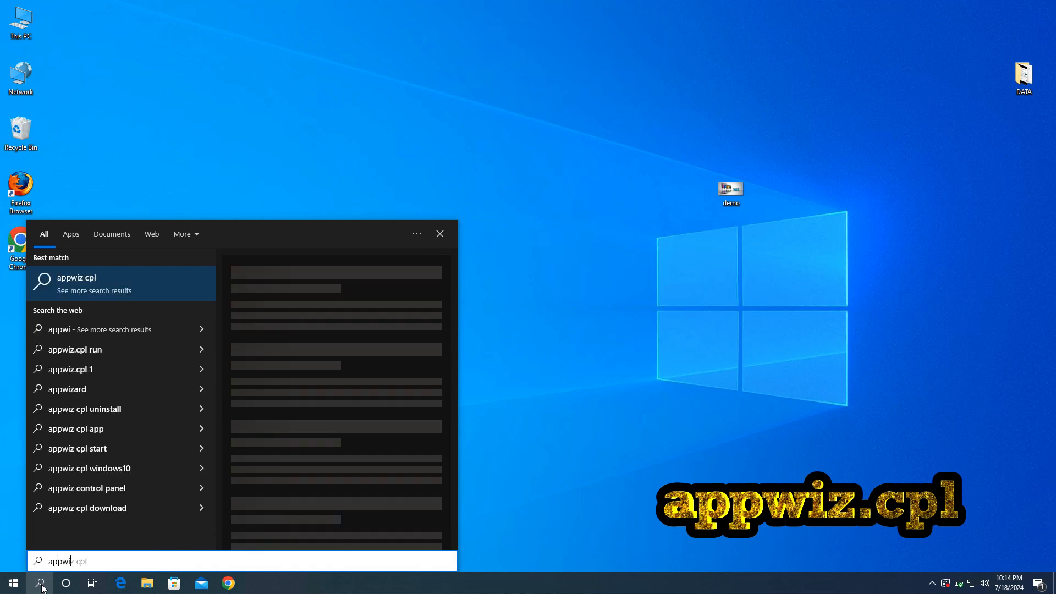
{"action": "type", "text": "z."}
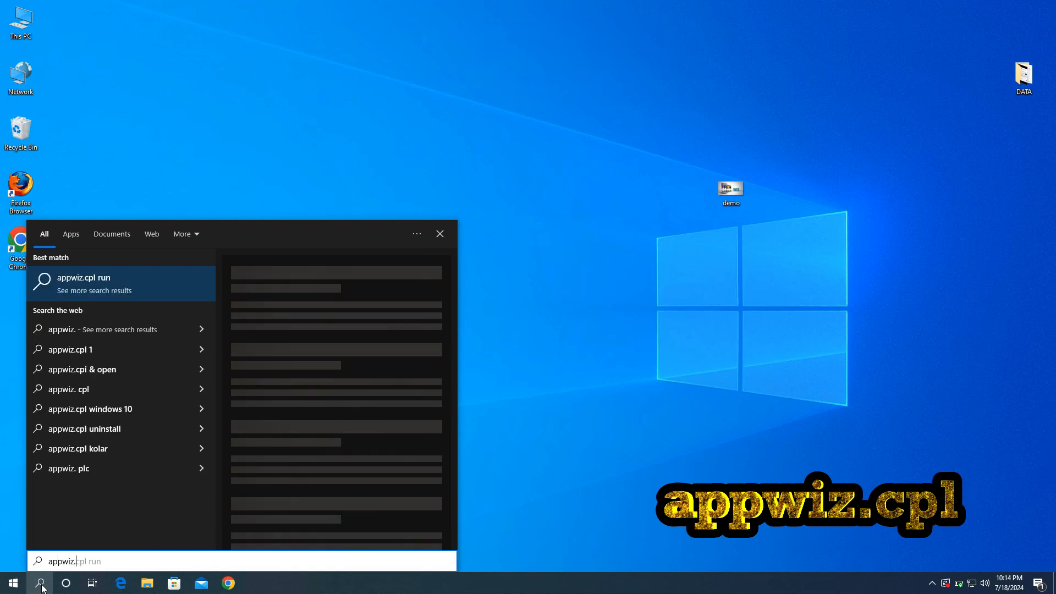
{"action": "type", "text": "cpl"}
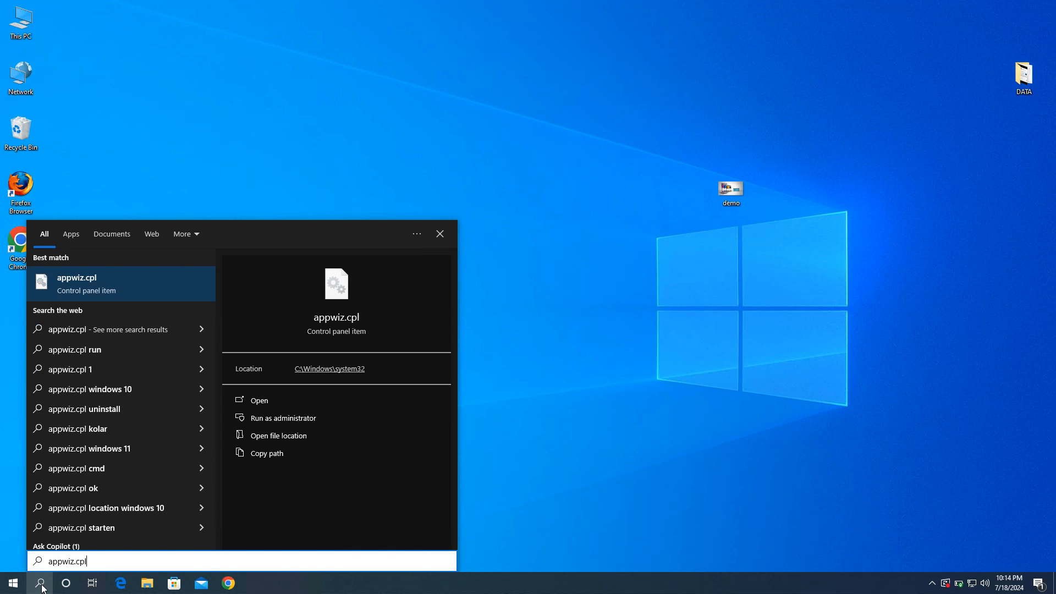
{"action": "left_click", "coordinate": [84, 278]}
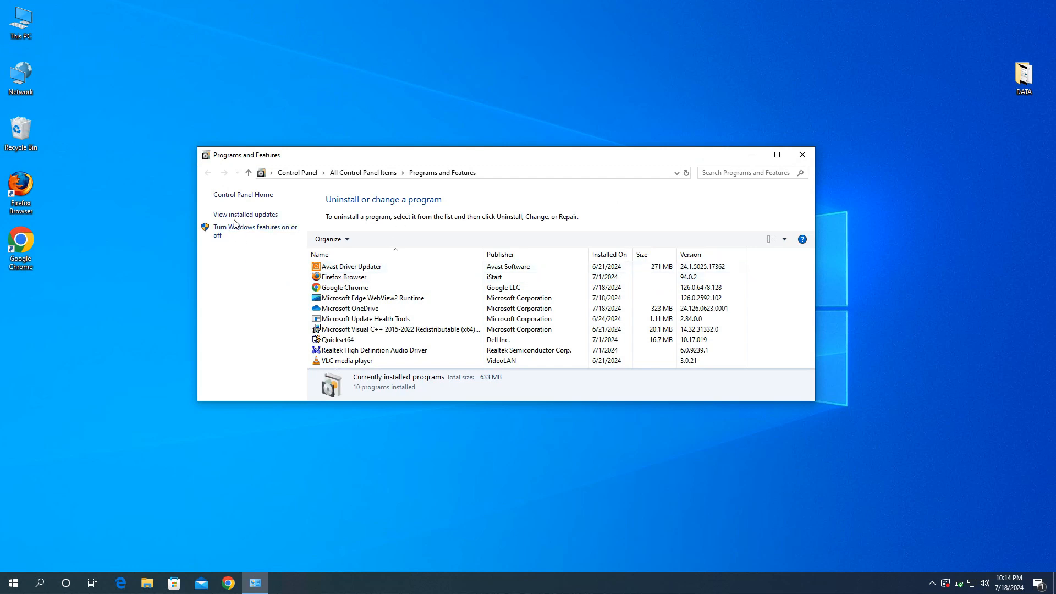
Open the dialog for turning Windows features on or off and close the Programs and Features window behind it.
{"action": "left_click", "coordinate": [226, 231]}
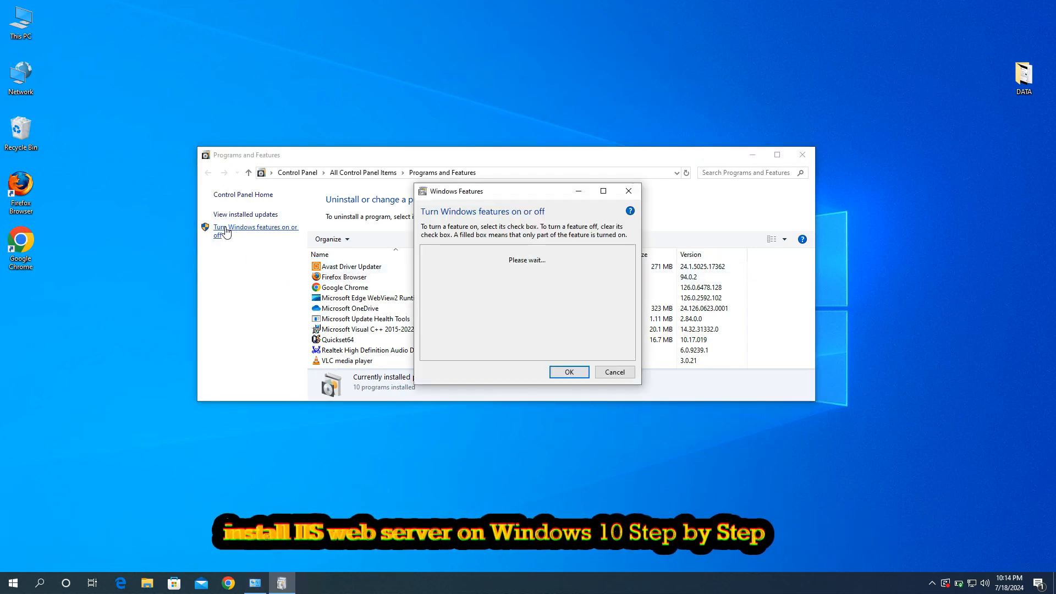
{"action": "left_click", "coordinate": [803, 154]}
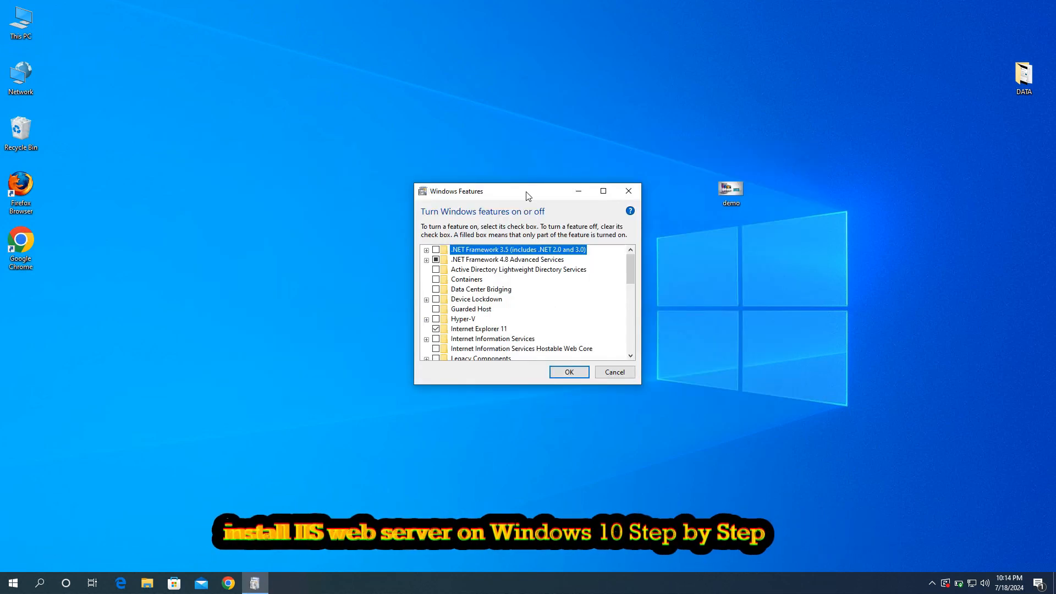
{"action": "left_click_drag", "start_coordinate": [527, 197], "coordinate": [468, 100]}
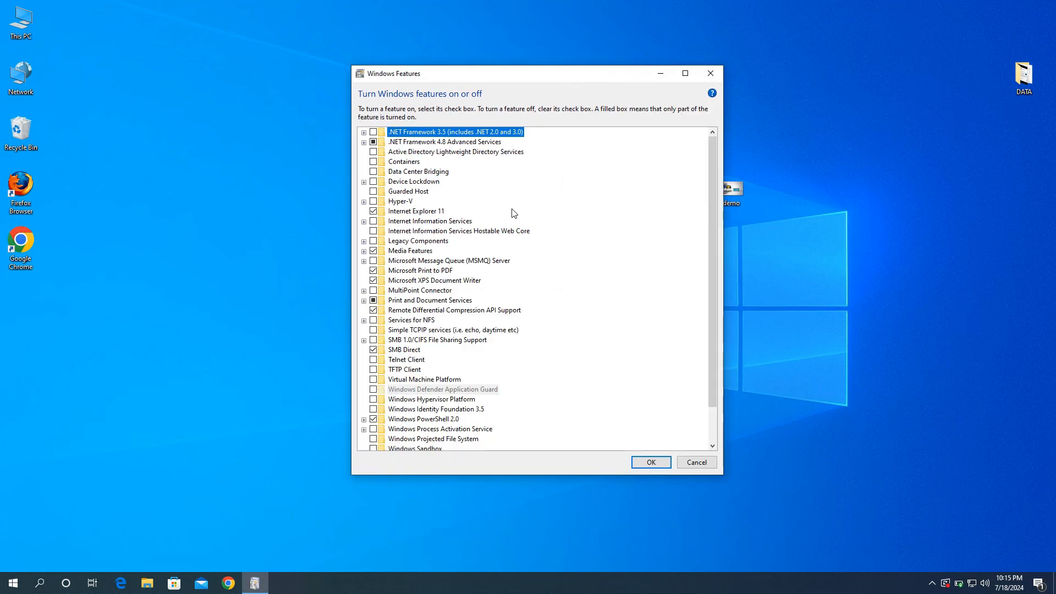
Turn on Internet Information Services, including the IIS Management Console under Web Management Tools.
{"action": "left_click", "coordinate": [400, 222]}
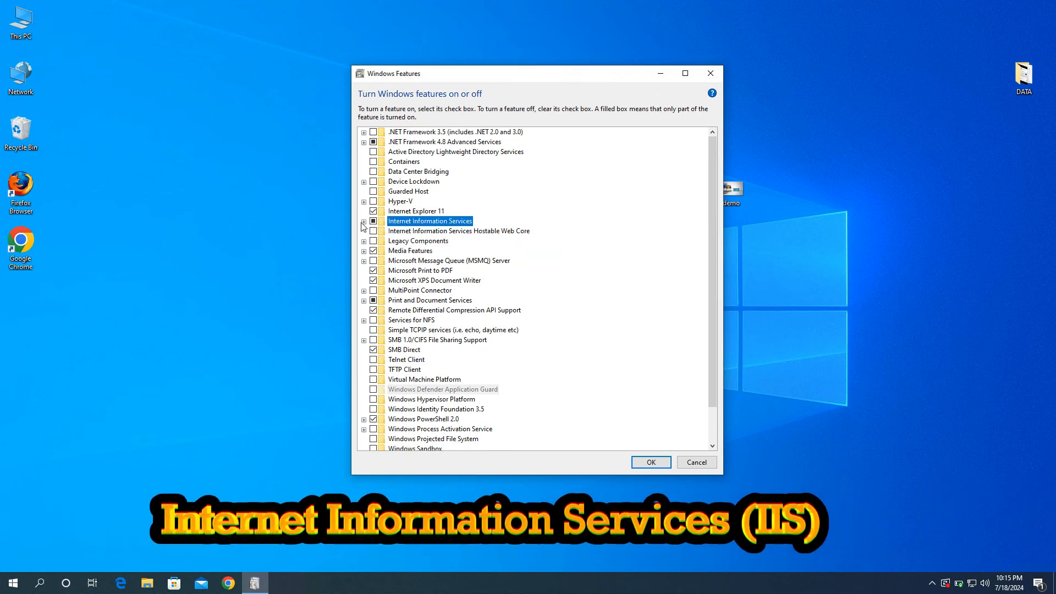
{"action": "left_click", "coordinate": [363, 222]}
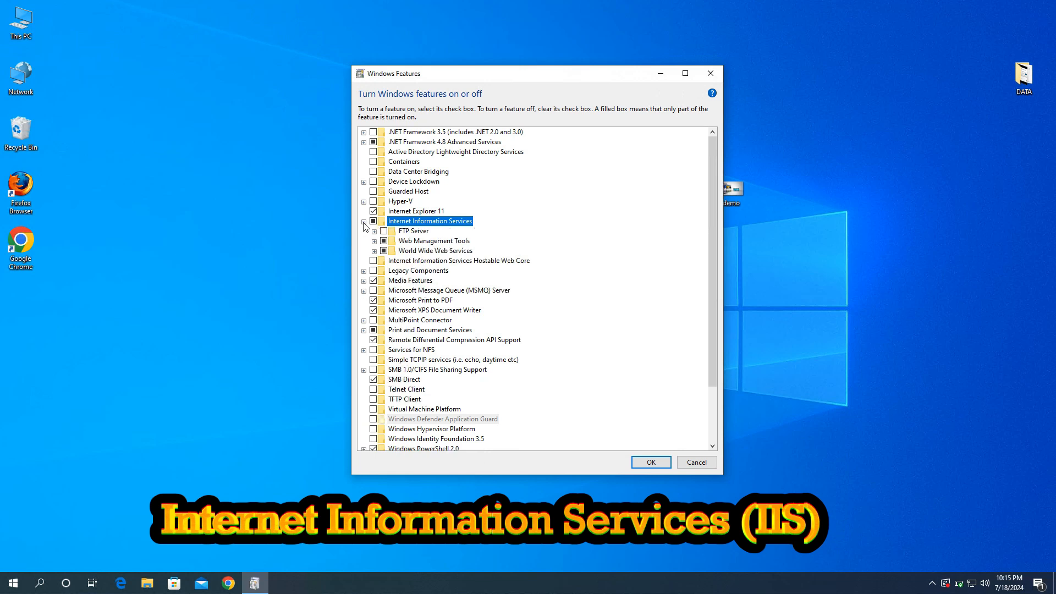
{"action": "left_click", "coordinate": [408, 242]}
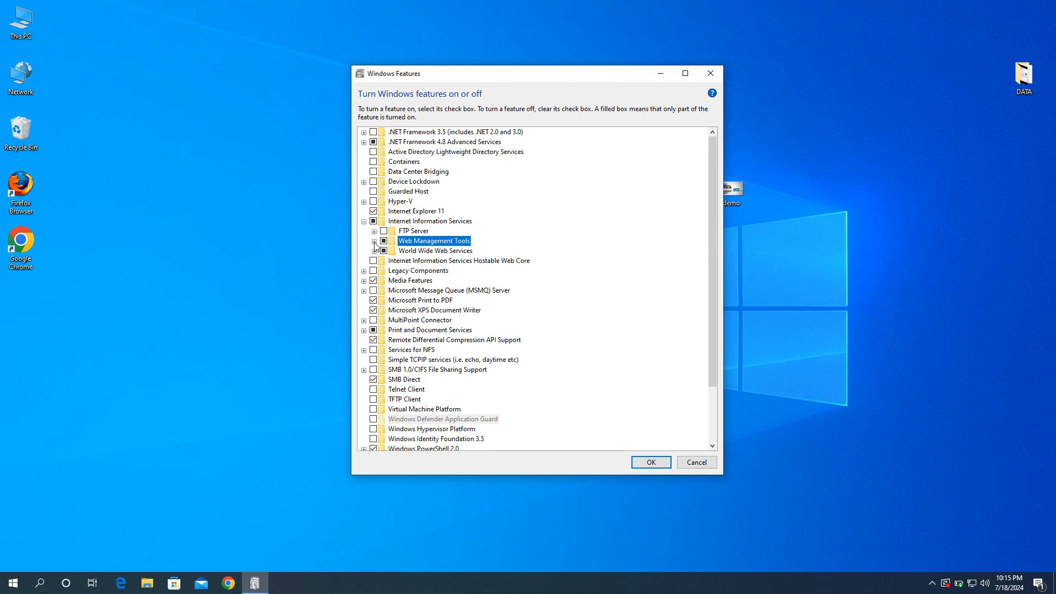
{"action": "left_click", "coordinate": [374, 242]}
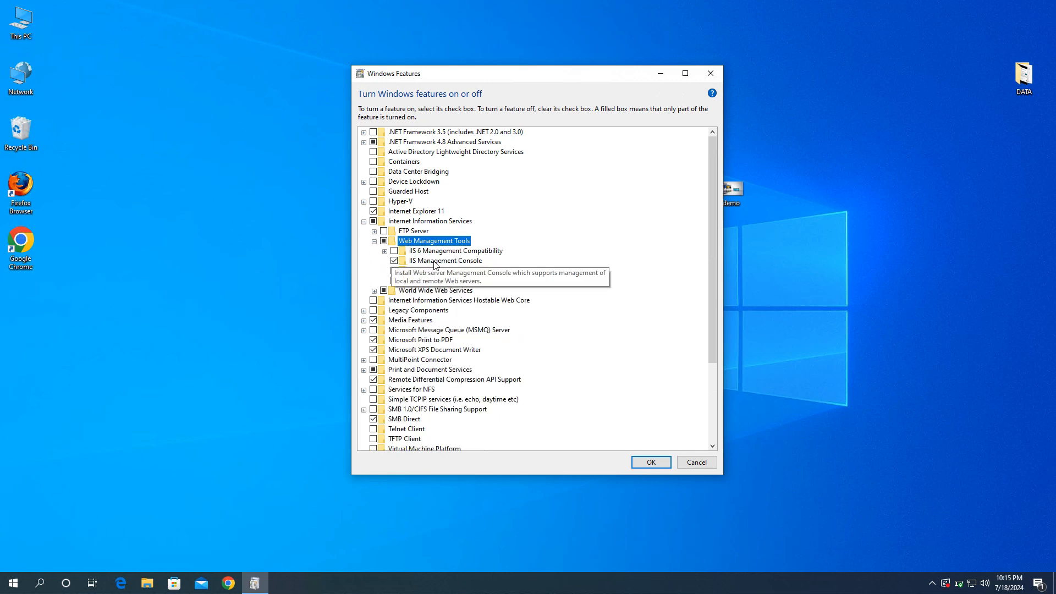
{"action": "left_click", "coordinate": [396, 261]}
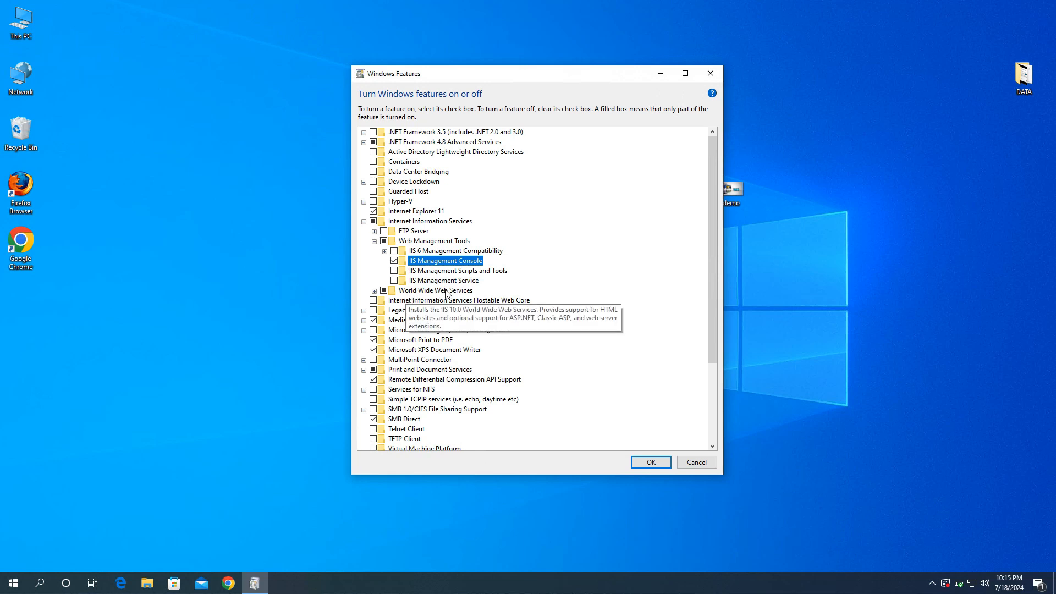
Turn on .NET Extensibility 3.5 and .NET Extensibility 4.8 under Application Development Features in World Wide Web Services.
{"action": "left_click", "coordinate": [442, 290]}
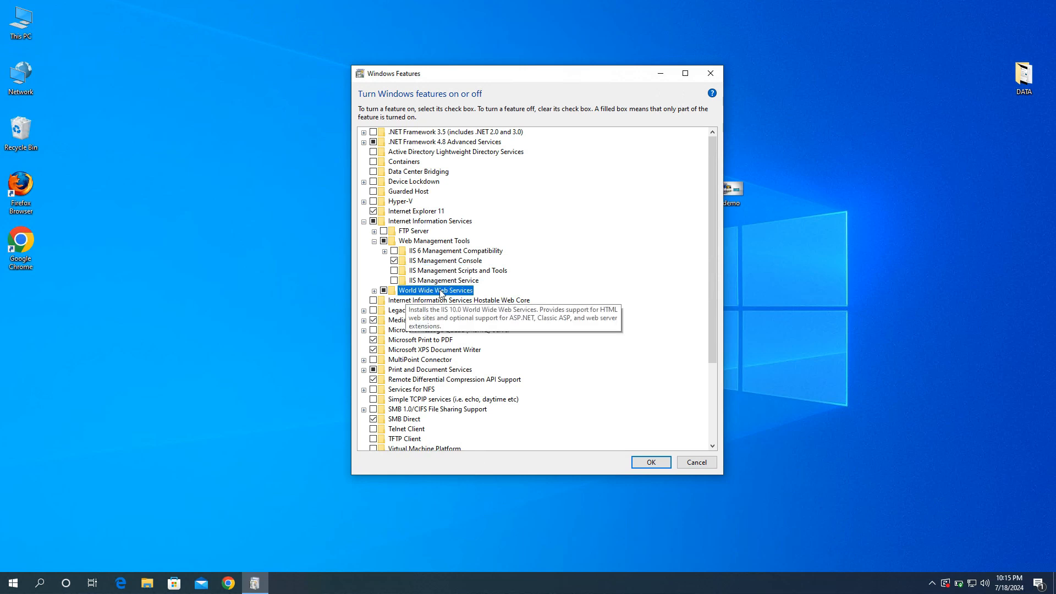
{"action": "left_click", "coordinate": [374, 290]}
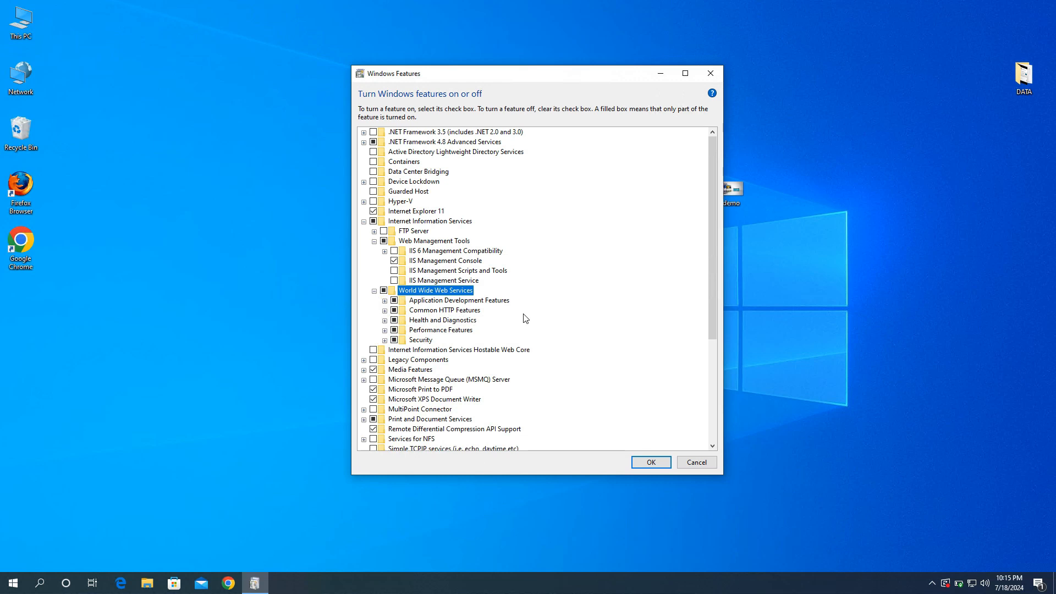
{"action": "scroll", "coordinate": [543, 284], "scroll_direction": "down", "scroll_amount": 1}
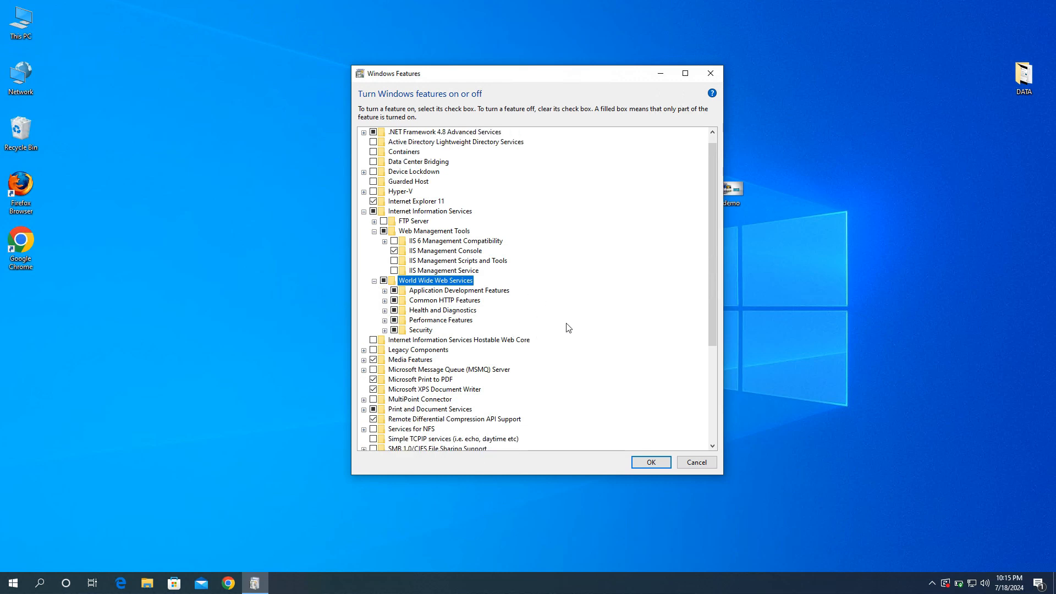
{"action": "left_click", "coordinate": [498, 291]}
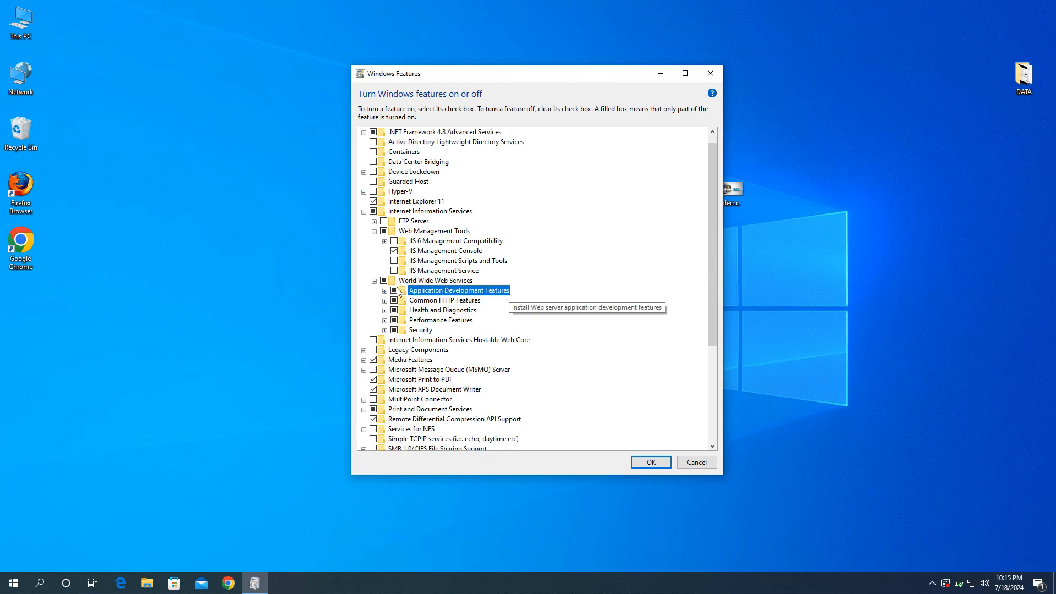
{"action": "left_click", "coordinate": [385, 291]}
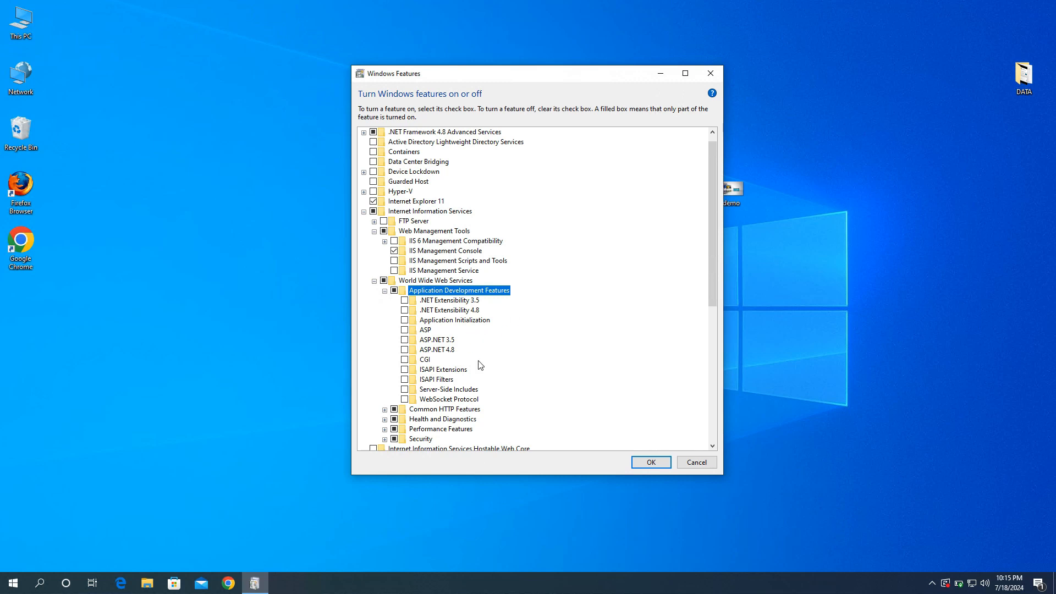
{"action": "left_click", "coordinate": [405, 301]}
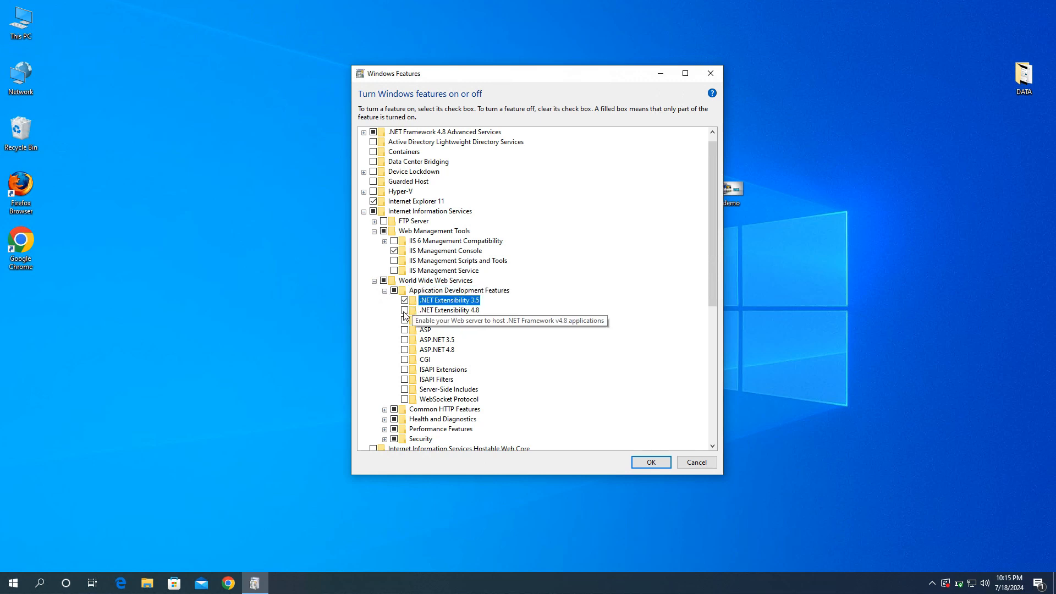
{"action": "left_click", "coordinate": [404, 311]}
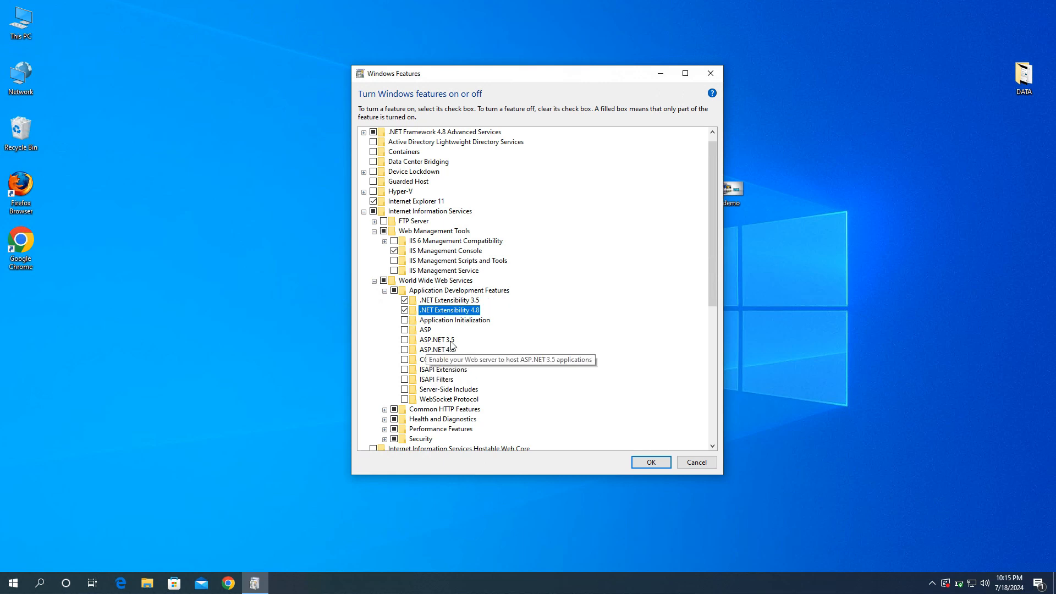
Turn on ASP.NET 3.5 and ASP.NET 4.8 in the Application Development Features group.
{"action": "left_click", "coordinate": [406, 340]}
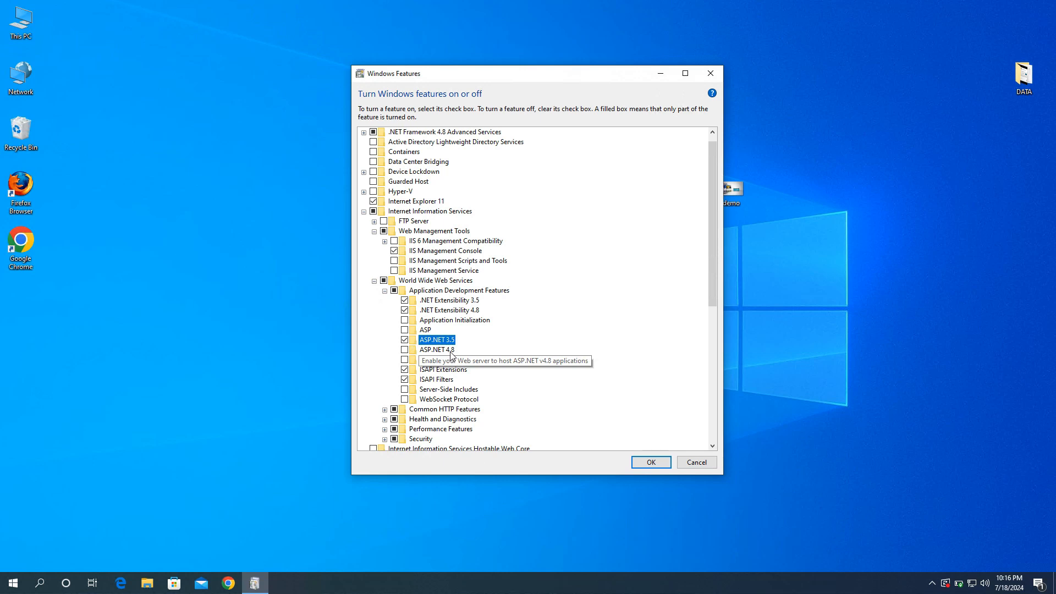
{"action": "left_click", "coordinate": [406, 350]}
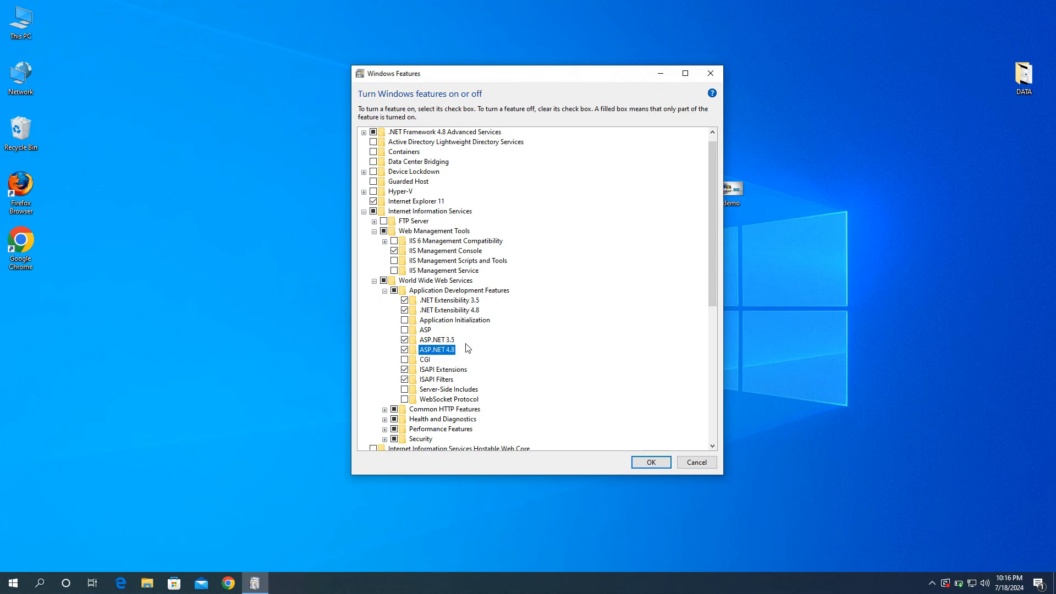
{"action": "scroll", "coordinate": [542, 314], "scroll_direction": "down", "scroll_amount": 2}
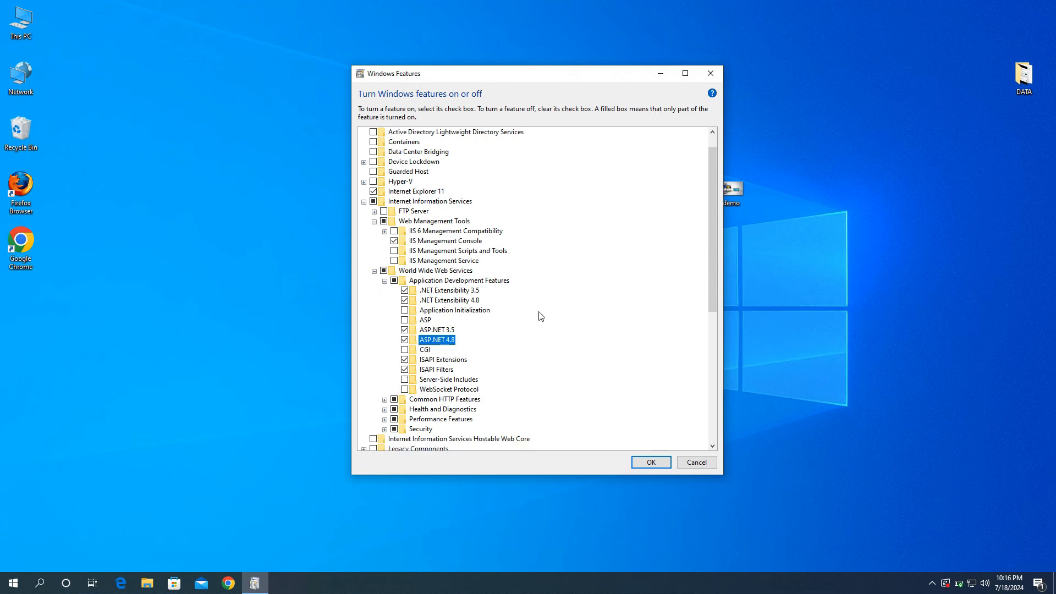
{"action": "scroll", "coordinate": [541, 347], "scroll_direction": "down", "scroll_amount": 1}
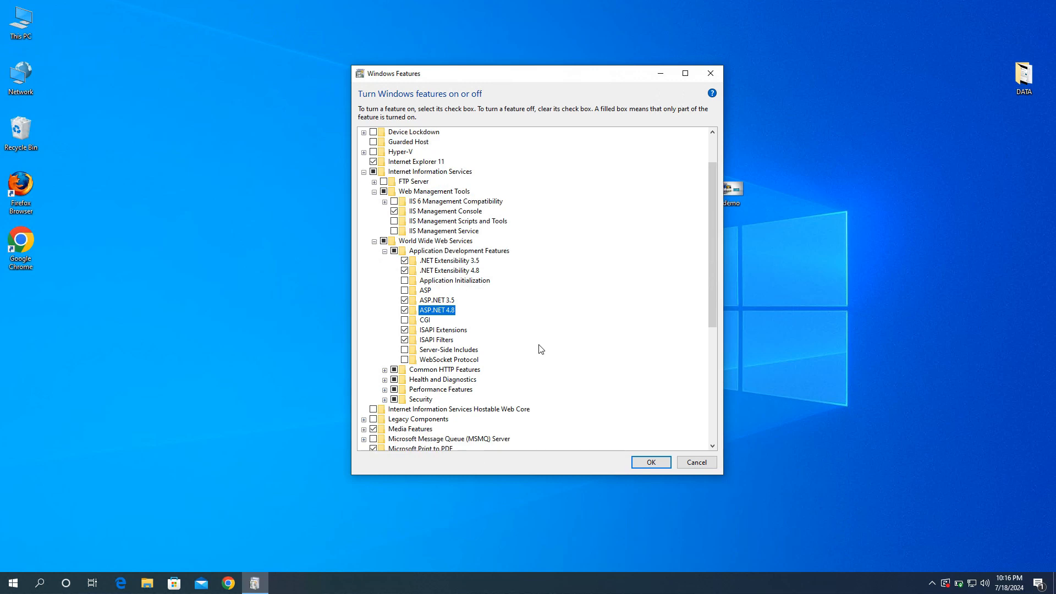
Expand Common HTTP Features and make sure Directory Browsing and HTTP Errors are turned on.
{"action": "left_click", "coordinate": [463, 369]}
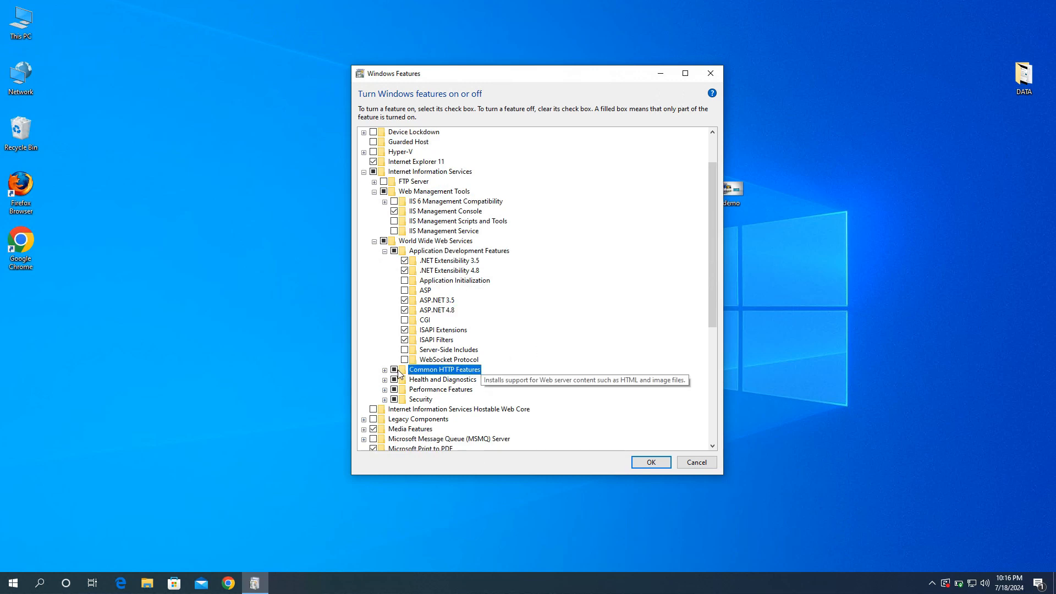
{"action": "left_click", "coordinate": [385, 370]}
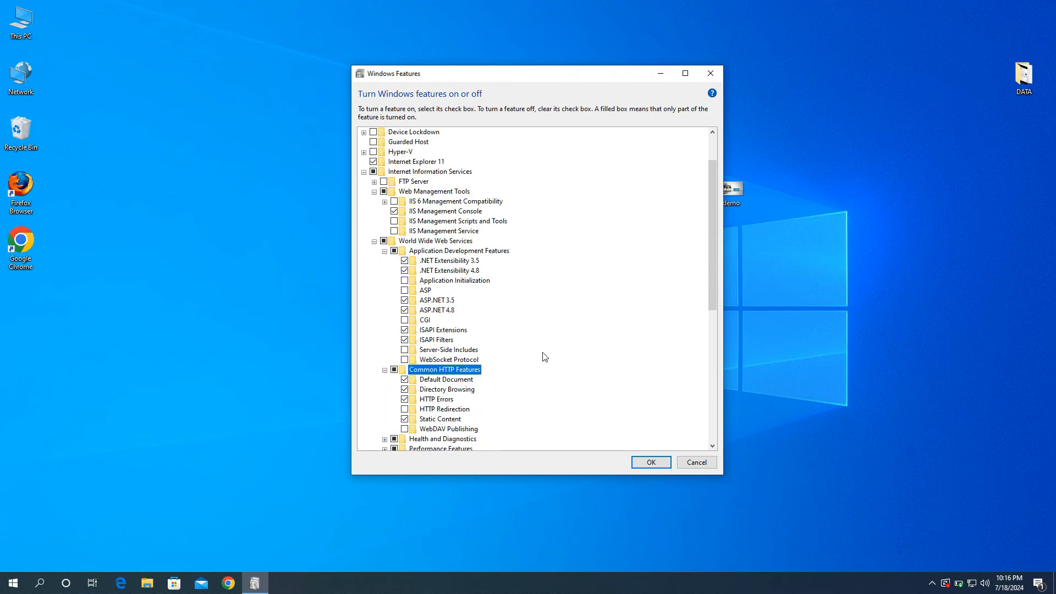
{"action": "scroll", "coordinate": [562, 348], "scroll_direction": "down", "scroll_amount": 1}
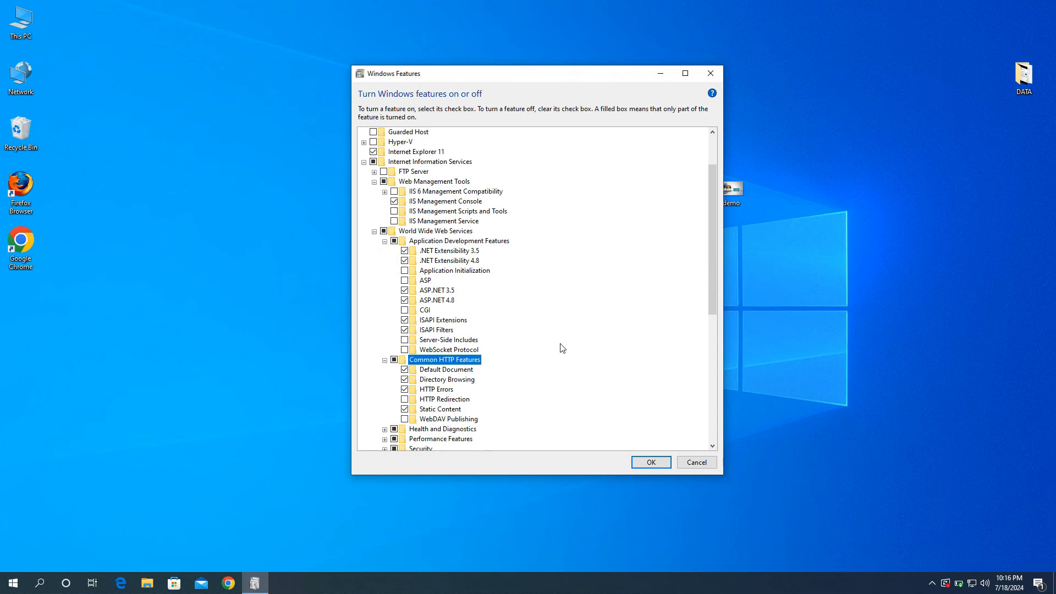
{"action": "scroll", "coordinate": [562, 348], "scroll_direction": "down", "scroll_amount": 1}
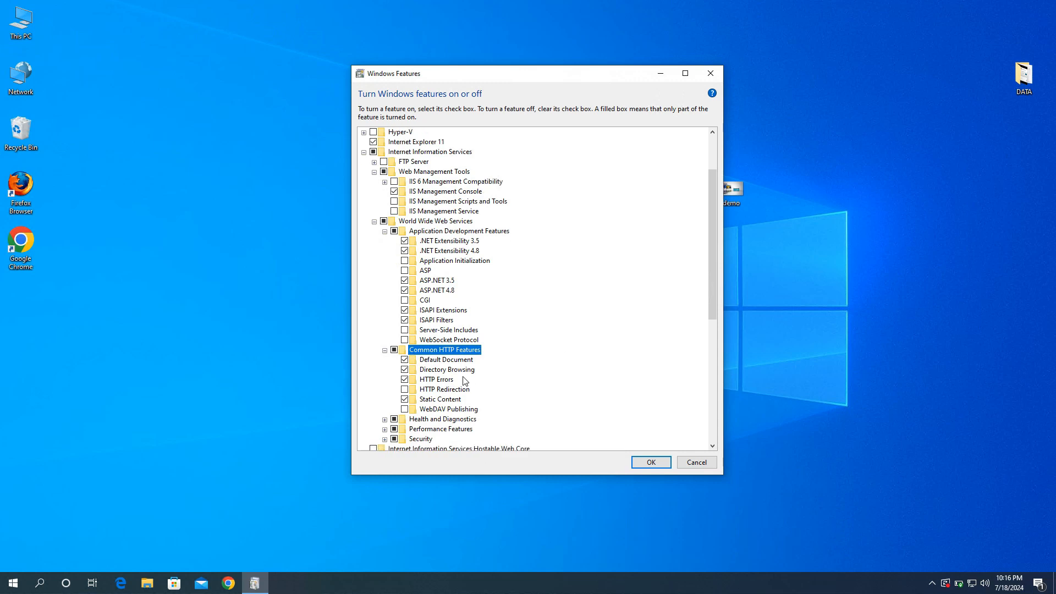
{"action": "left_click", "coordinate": [407, 371]}
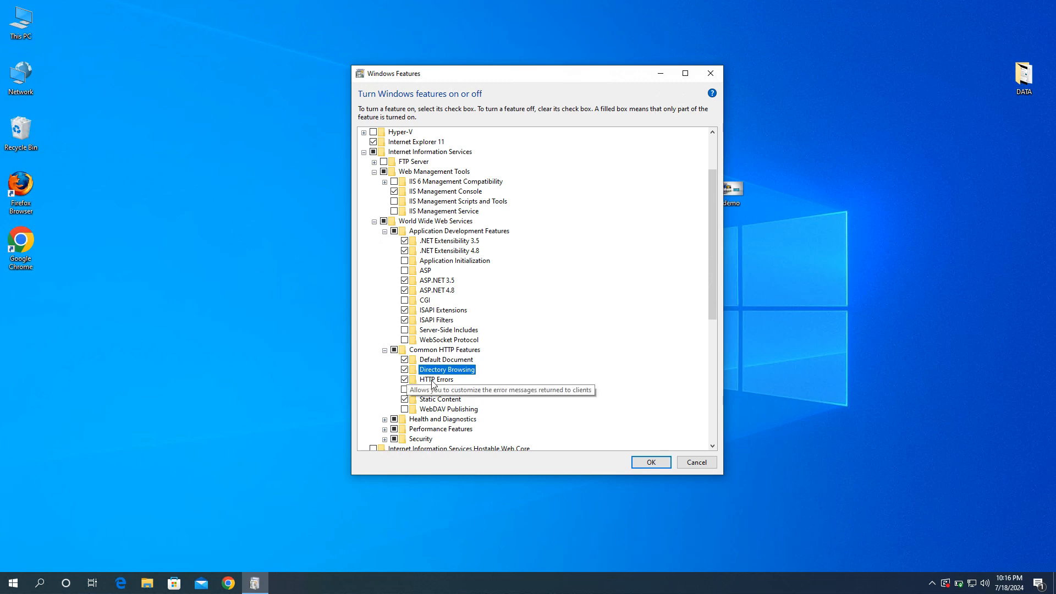
{"action": "left_click", "coordinate": [405, 380]}
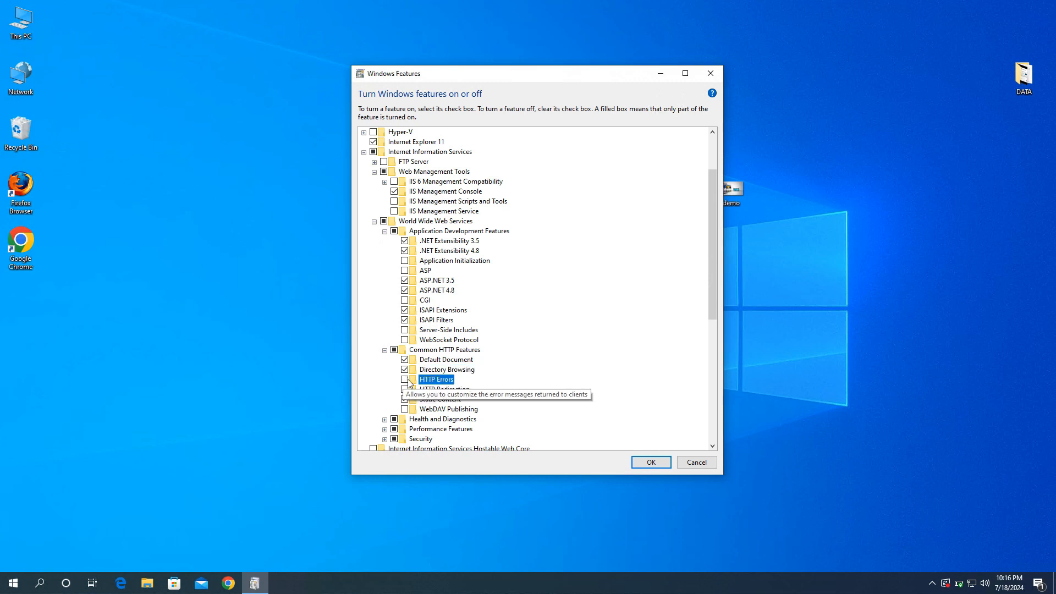
{"action": "left_click", "coordinate": [407, 380]}
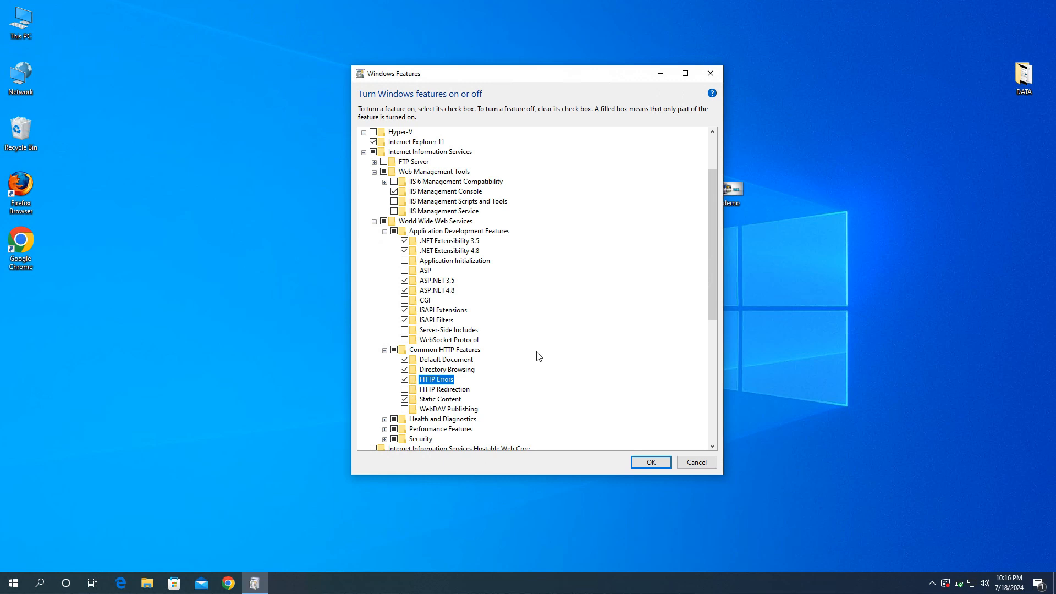
Make sure Static Content is turned on in the Common HTTP Features group.
{"action": "scroll", "coordinate": [540, 357], "scroll_direction": "down", "scroll_amount": 1}
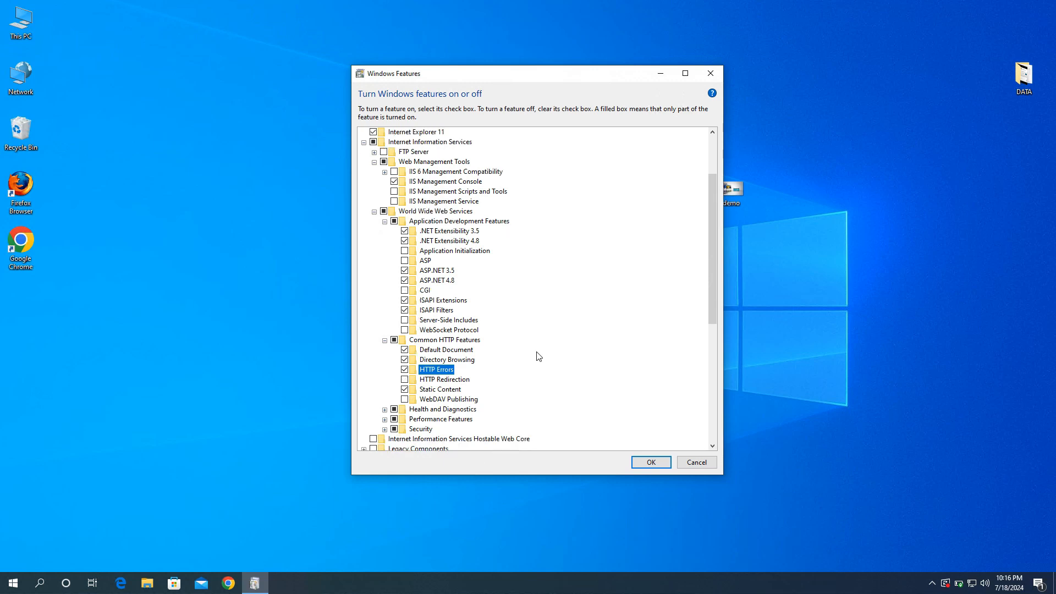
{"action": "left_click", "coordinate": [414, 390]}
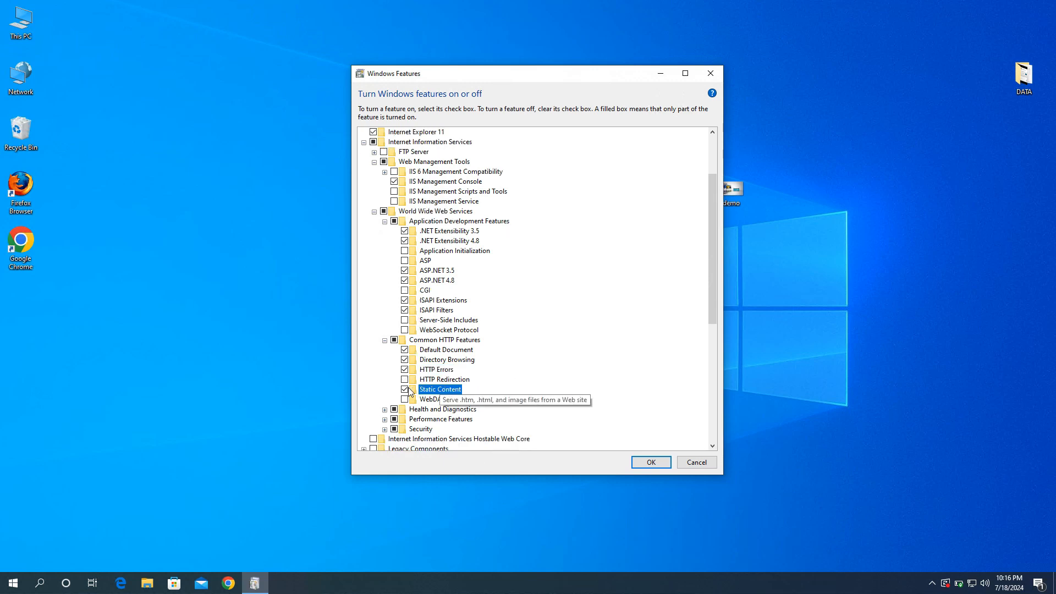
{"action": "left_click", "coordinate": [405, 390]}
{"action": "left_click", "coordinate": [406, 390]}
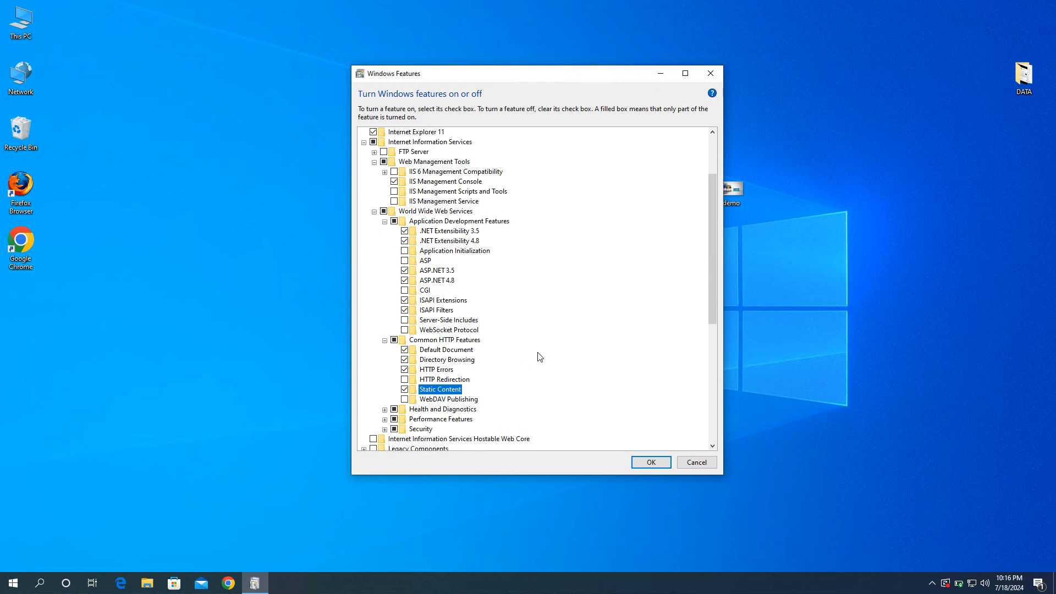
Expand Health and Diagnostics and make sure HTTP Logging is turned on.
{"action": "scroll", "coordinate": [539, 356], "scroll_direction": "down", "scroll_amount": 2}
{"action": "scroll", "coordinate": [544, 354], "scroll_direction": "down", "scroll_amount": 1}
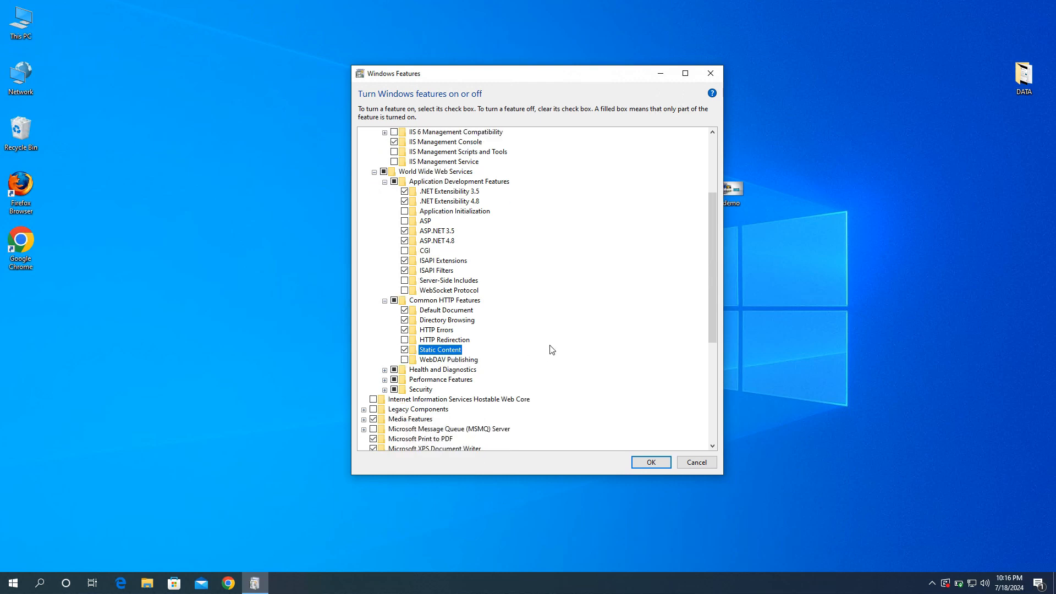
{"action": "left_click", "coordinate": [450, 371]}
{"action": "left_click", "coordinate": [385, 370]}
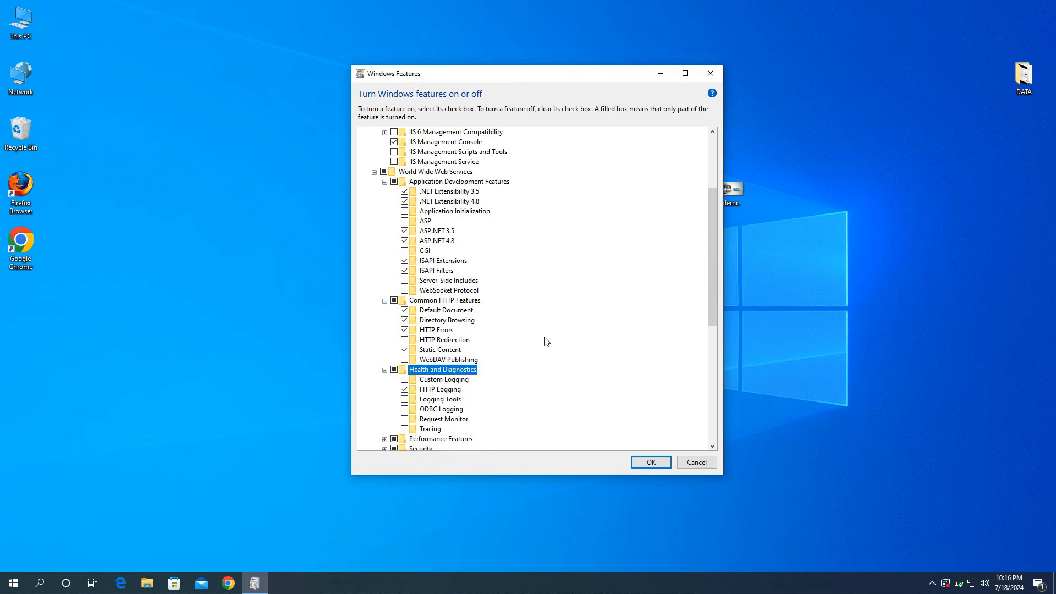
{"action": "scroll", "coordinate": [547, 341], "scroll_direction": "down", "scroll_amount": 1}
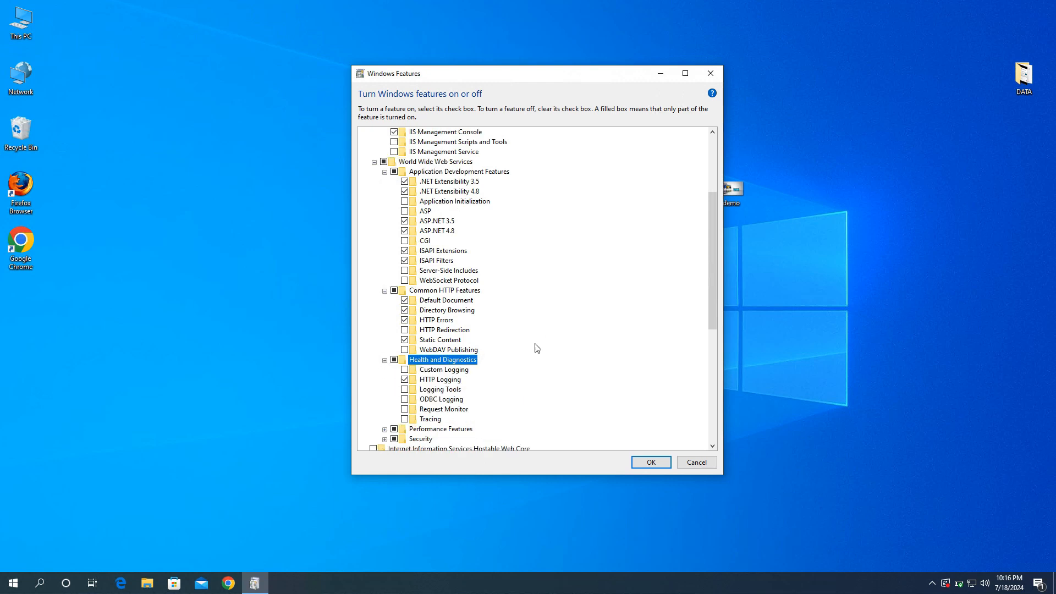
{"action": "left_click", "coordinate": [406, 379]}
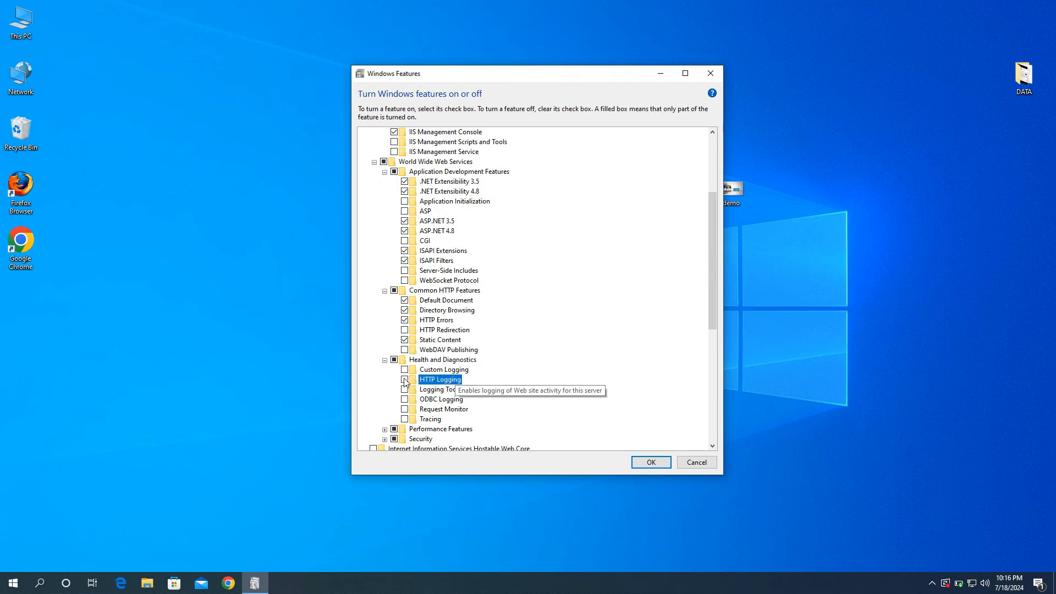
{"action": "left_click", "coordinate": [405, 380]}
Expand Performance Features and make sure Static Content Compression is turned on.
{"action": "scroll", "coordinate": [593, 336], "scroll_direction": "down", "scroll_amount": 2}
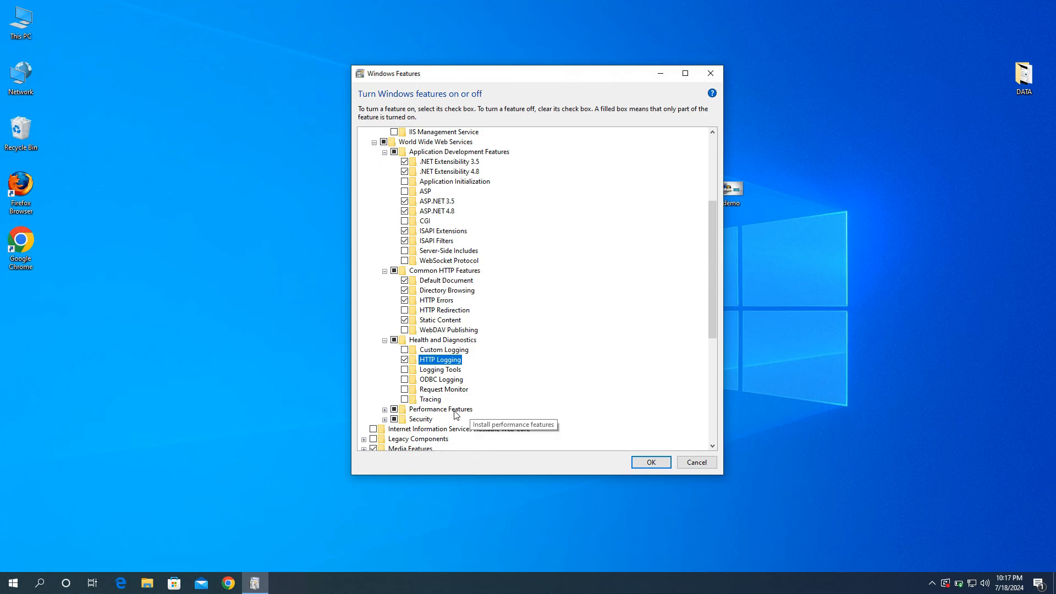
{"action": "left_click", "coordinate": [432, 412]}
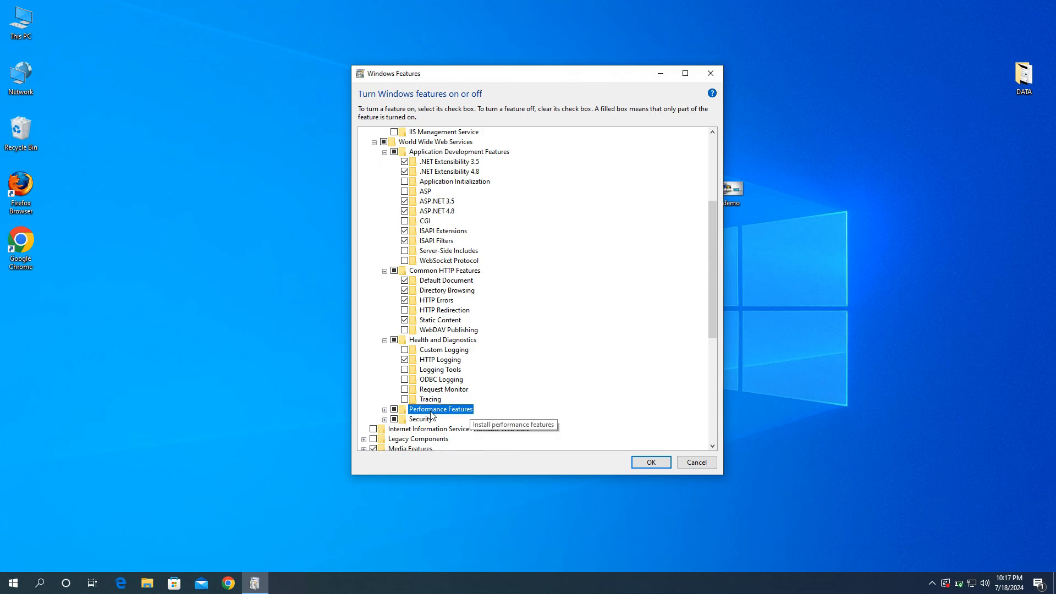
{"action": "left_click", "coordinate": [384, 410]}
{"action": "scroll", "coordinate": [592, 372], "scroll_direction": "down", "scroll_amount": 1}
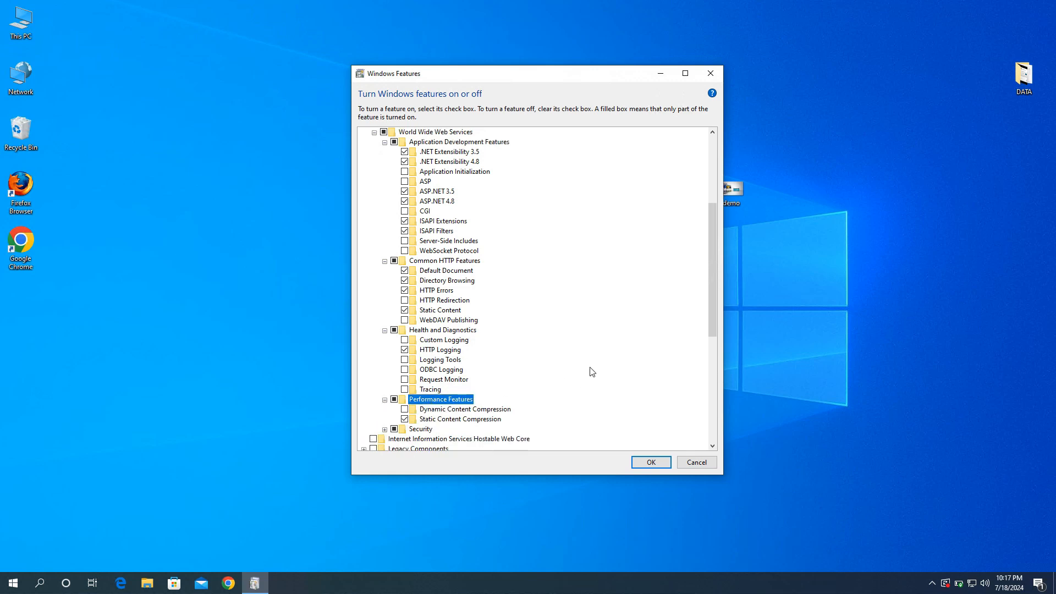
{"action": "scroll", "coordinate": [592, 372], "scroll_direction": "down", "scroll_amount": 1}
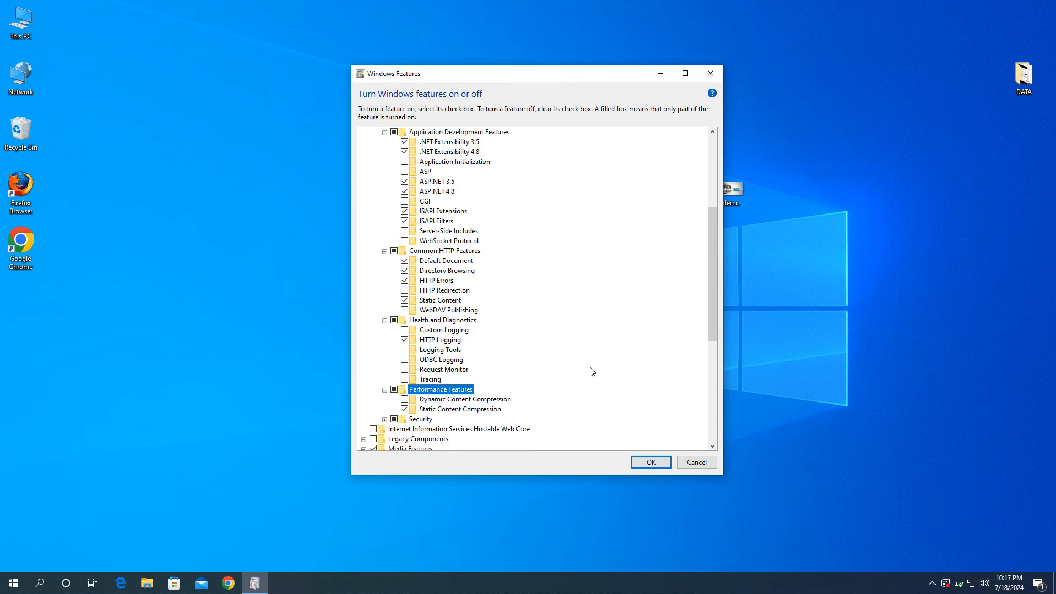
{"action": "left_click", "coordinate": [448, 411]}
{"action": "left_click", "coordinate": [404, 410]}
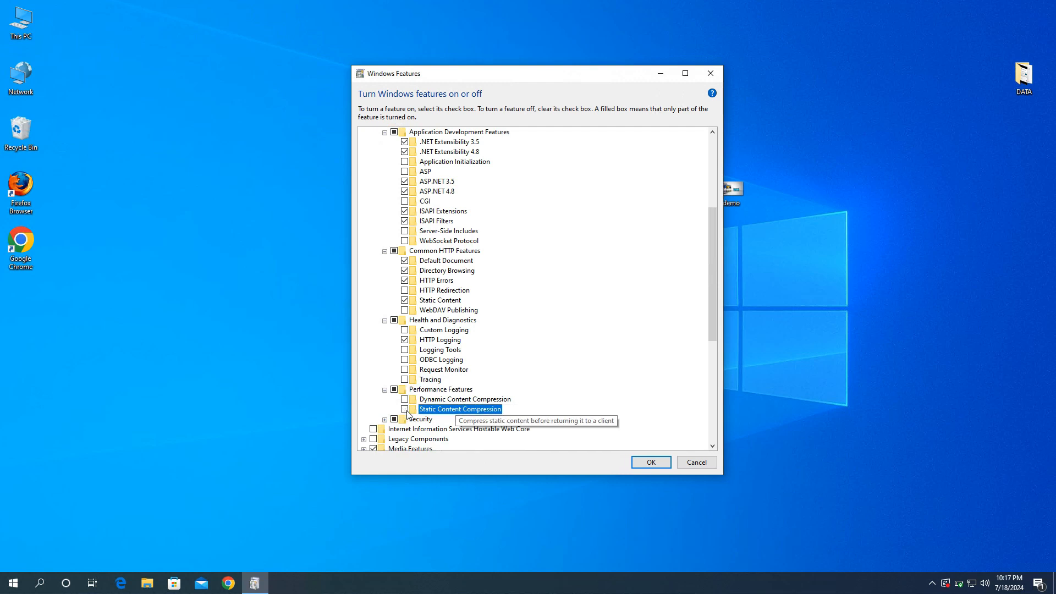
{"action": "left_click", "coordinate": [405, 409]}
Expand Security and keep Request Filtering turned on, declining to turn off the features that depend on it.
{"action": "scroll", "coordinate": [577, 339], "scroll_direction": "down", "scroll_amount": 1}
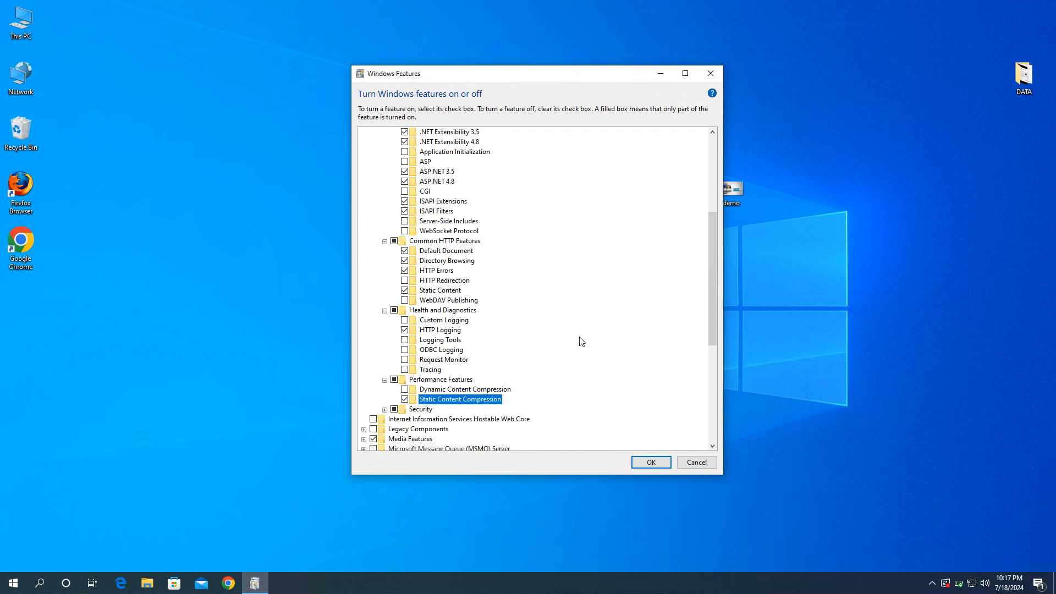
{"action": "left_click", "coordinate": [385, 410]}
{"action": "scroll", "coordinate": [588, 334], "scroll_direction": "down", "scroll_amount": 1}
{"action": "left_click", "coordinate": [440, 411]}
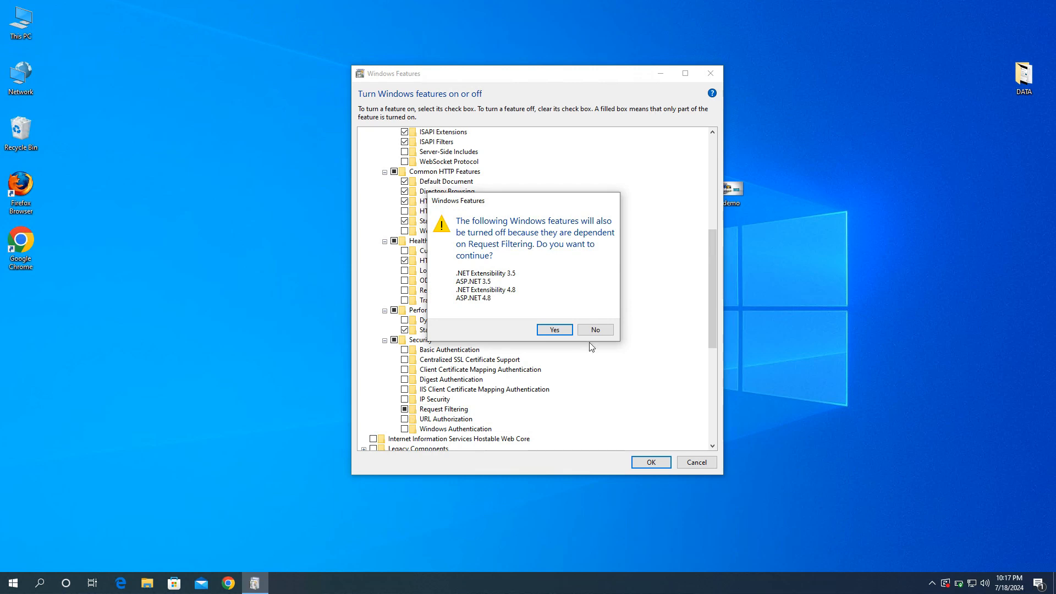
{"action": "left_click", "coordinate": [596, 329]}
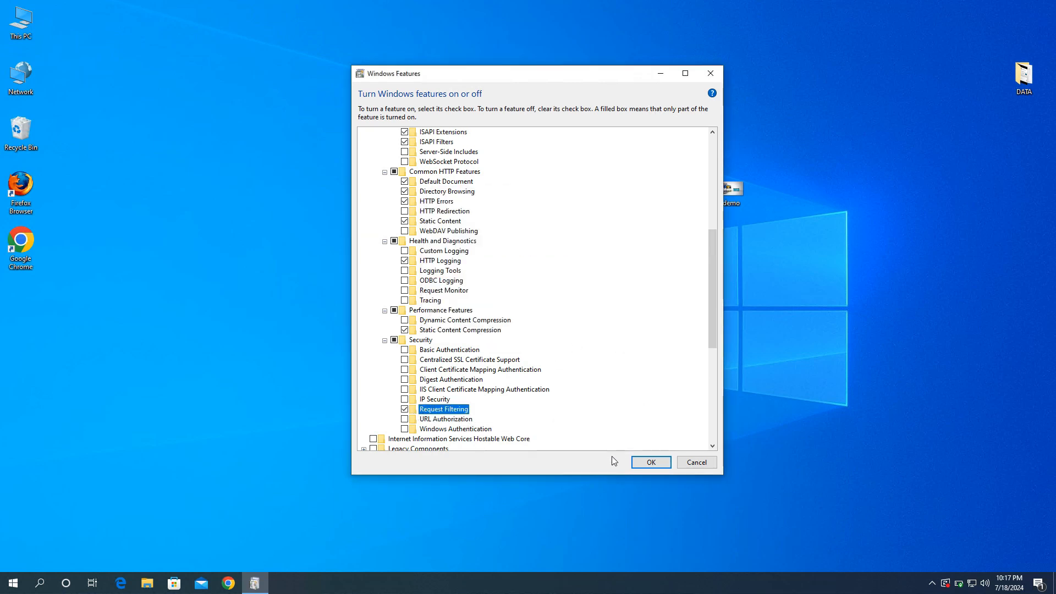
Apply the selected Windows features, close the dialog once the changes are complete and restart the computer.
{"action": "left_click", "coordinate": [651, 463]}
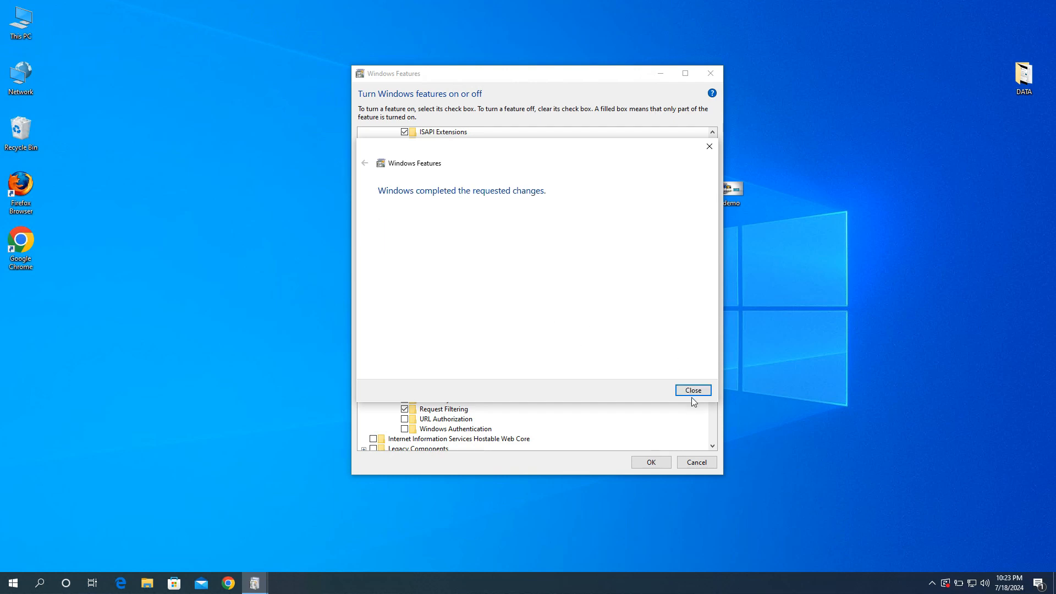
{"action": "left_click", "coordinate": [703, 391]}
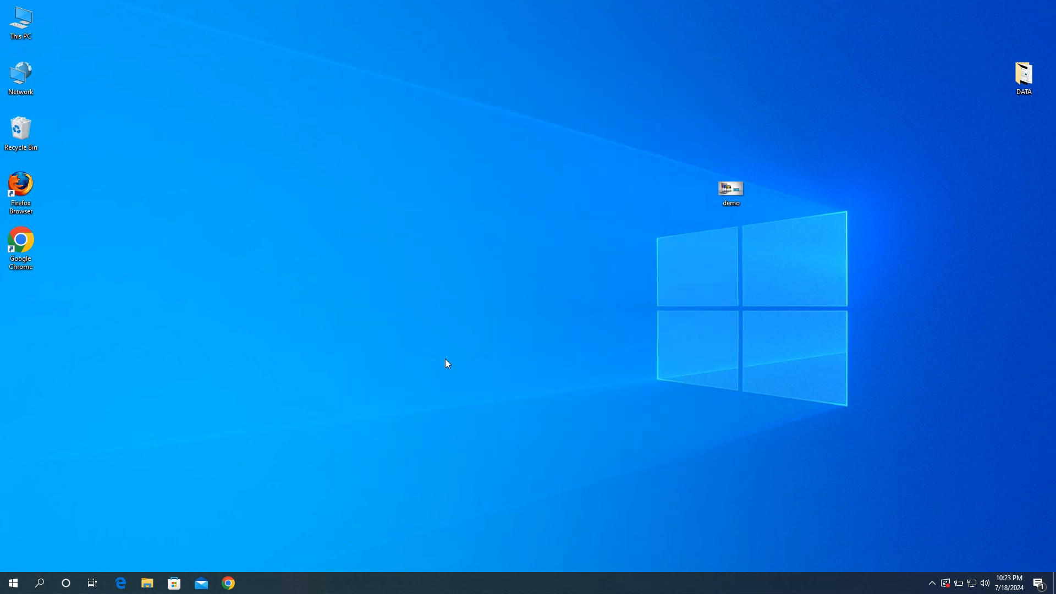
{"action": "left_click", "coordinate": [12, 583]}
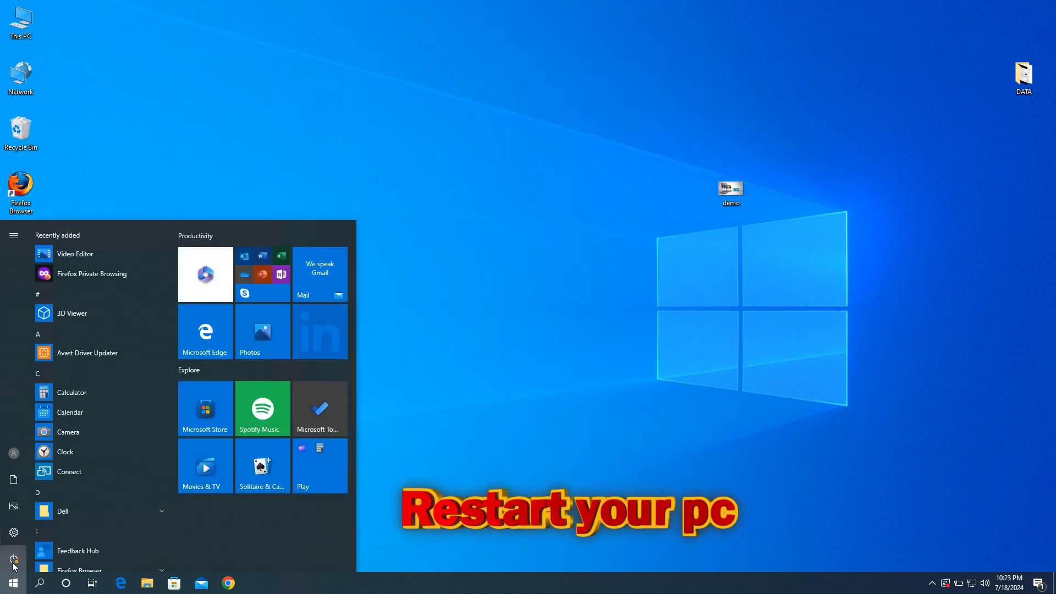
{"action": "left_click", "coordinate": [12, 562]}
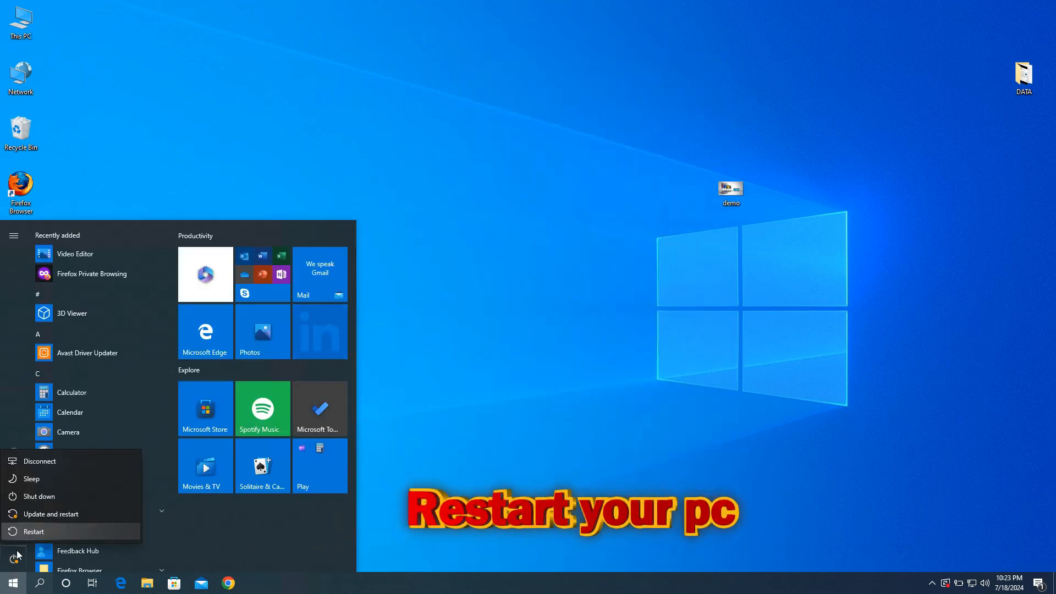
{"action": "left_click", "coordinate": [39, 531]}
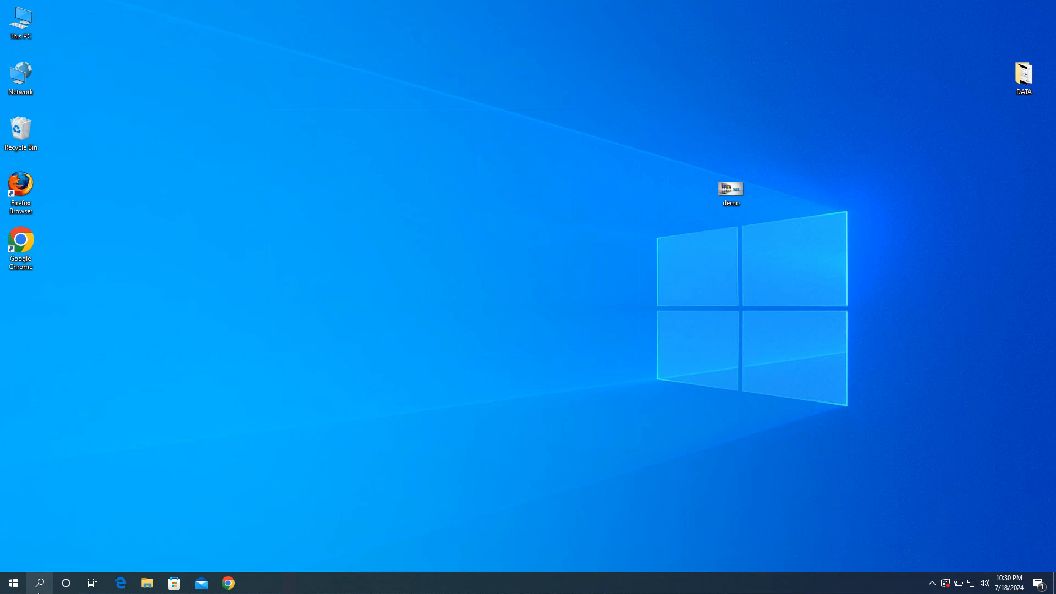
Search Windows for iis, open Internet Information Services (IIS) Manager and minimize its window.
{"action": "left_click", "coordinate": [40, 583]}
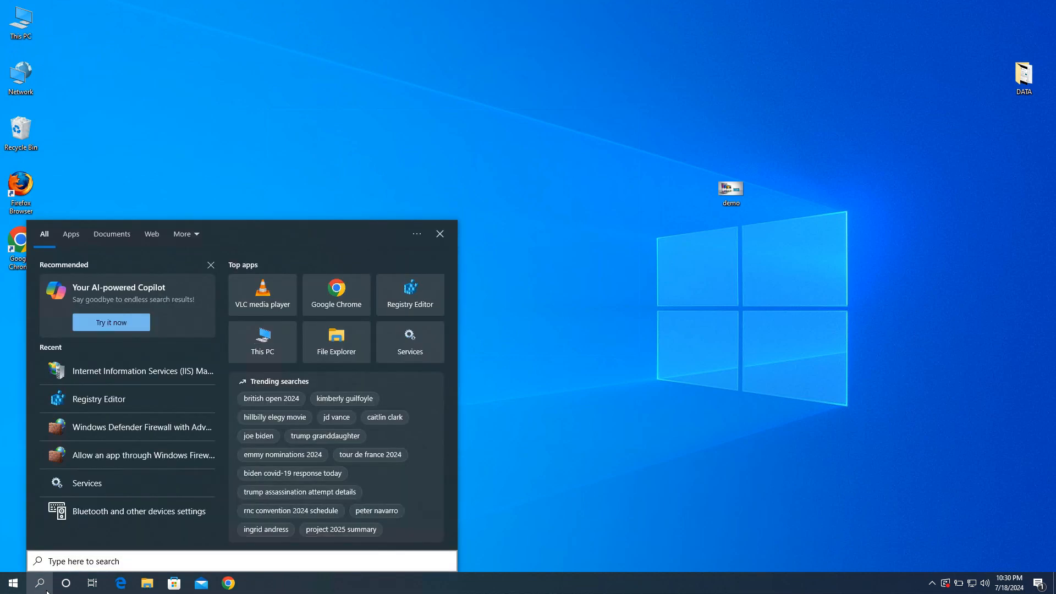
{"action": "left_click", "coordinate": [72, 563]}
{"action": "type", "text": "iis"}
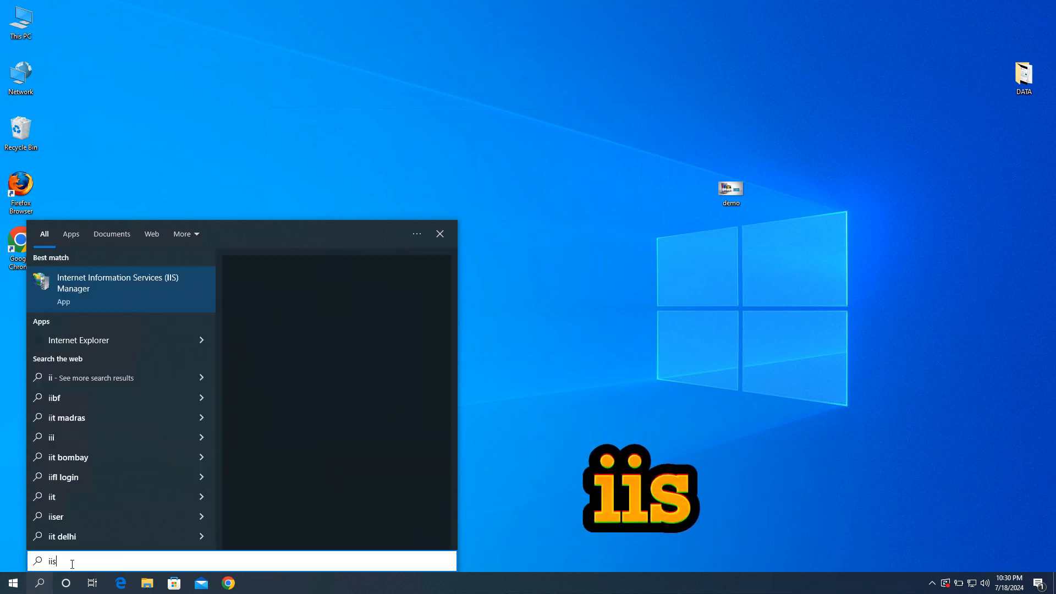
{"action": "left_click", "coordinate": [107, 302]}
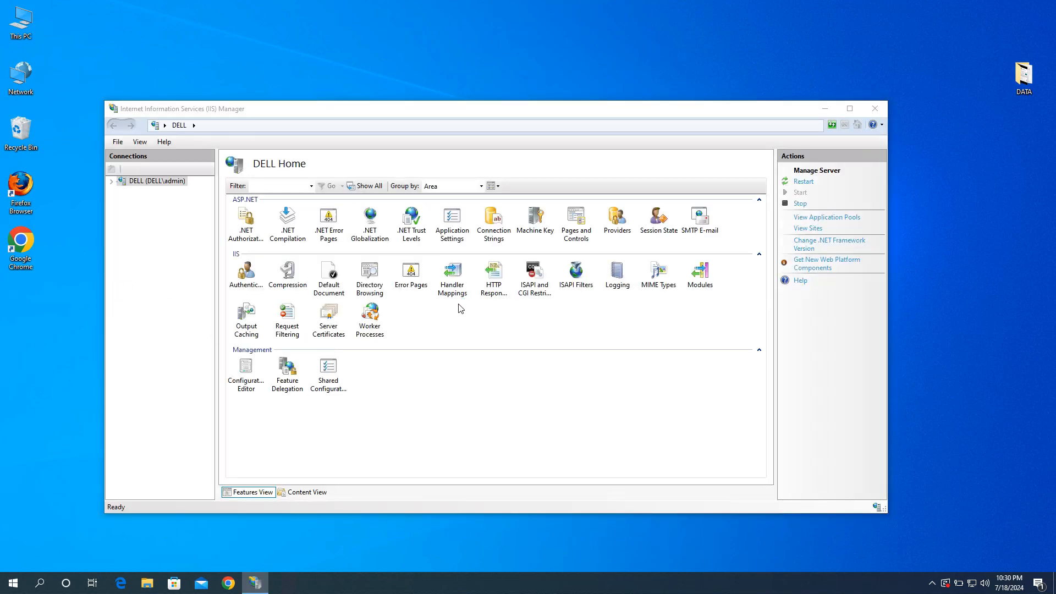
{"action": "left_click", "coordinate": [824, 108]}
Open the C:\inetpub\wwwroot folder in File Explorer, starting from This PC.
{"action": "right_click", "coordinate": [381, 141]}
{"action": "left_click", "coordinate": [406, 175]}
{"action": "double_click", "coordinate": [23, 26]}
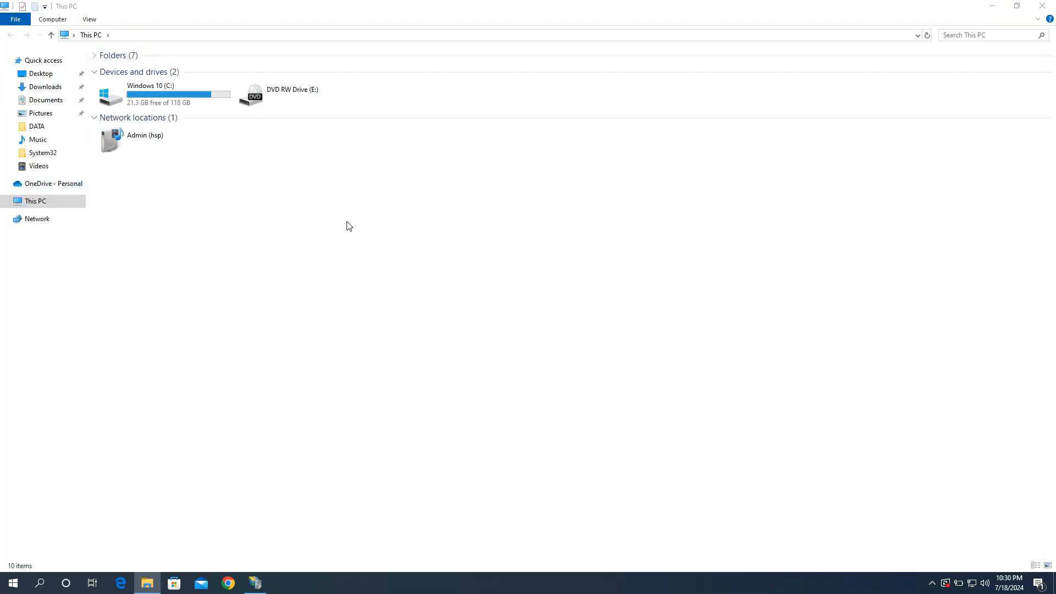
{"action": "left_click", "coordinate": [177, 103]}
{"action": "double_click", "coordinate": [177, 102]}
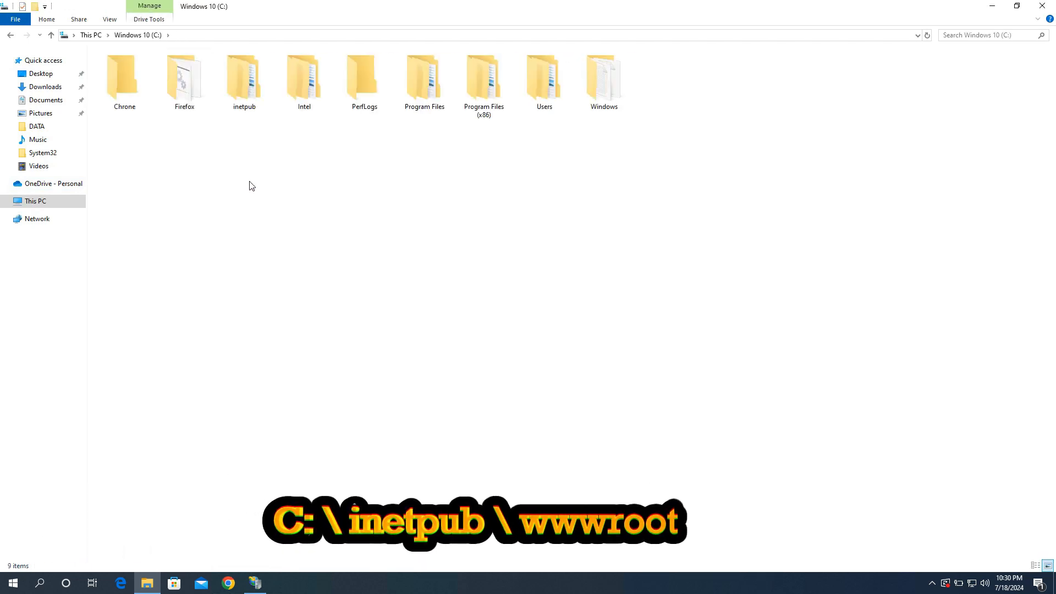
{"action": "double_click", "coordinate": [250, 90]}
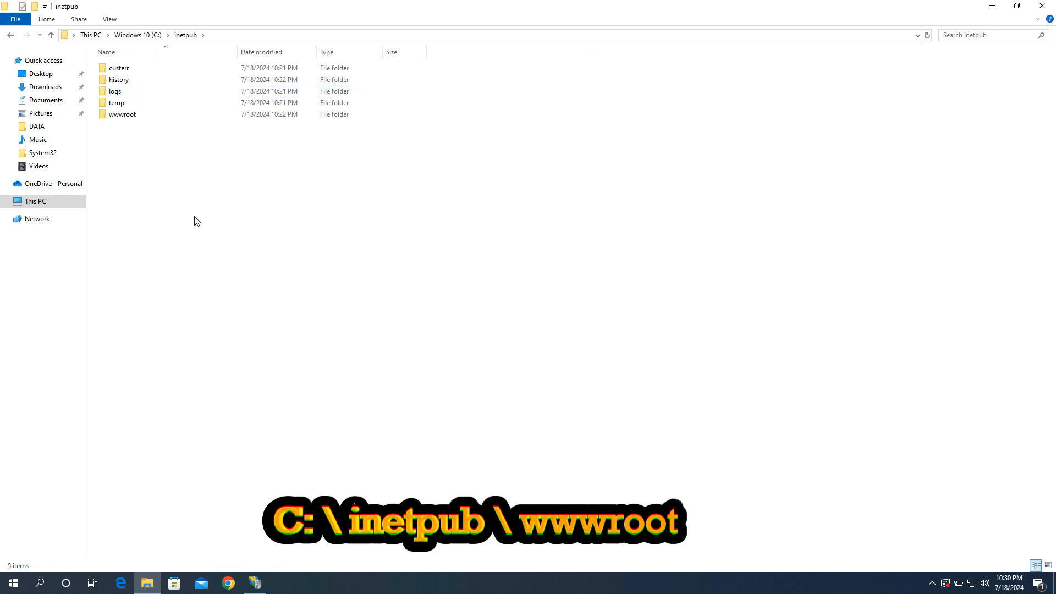
{"action": "double_click", "coordinate": [132, 118]}
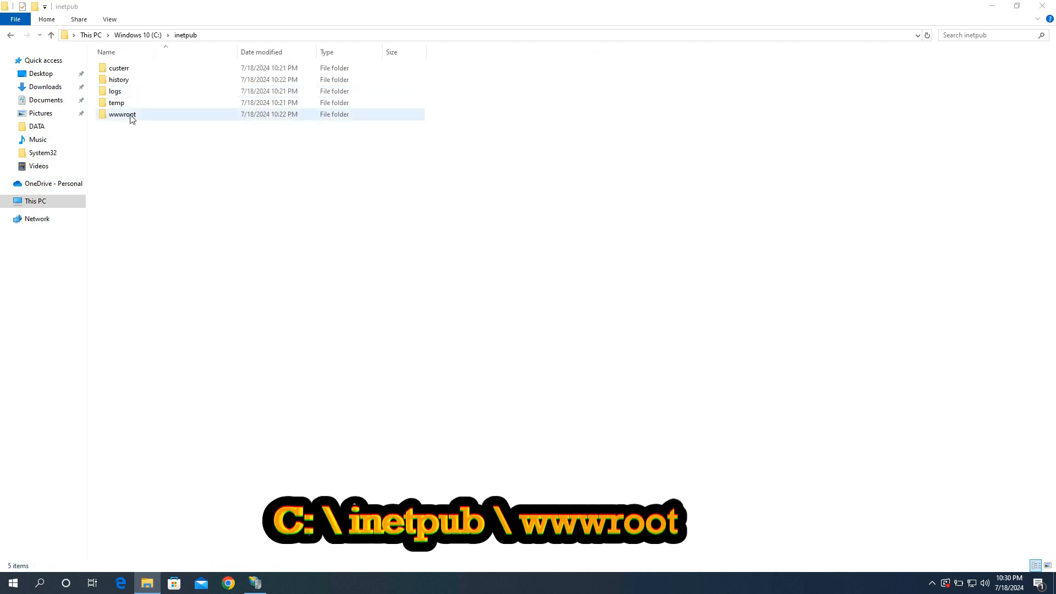
{"action": "double_click", "coordinate": [135, 116]}
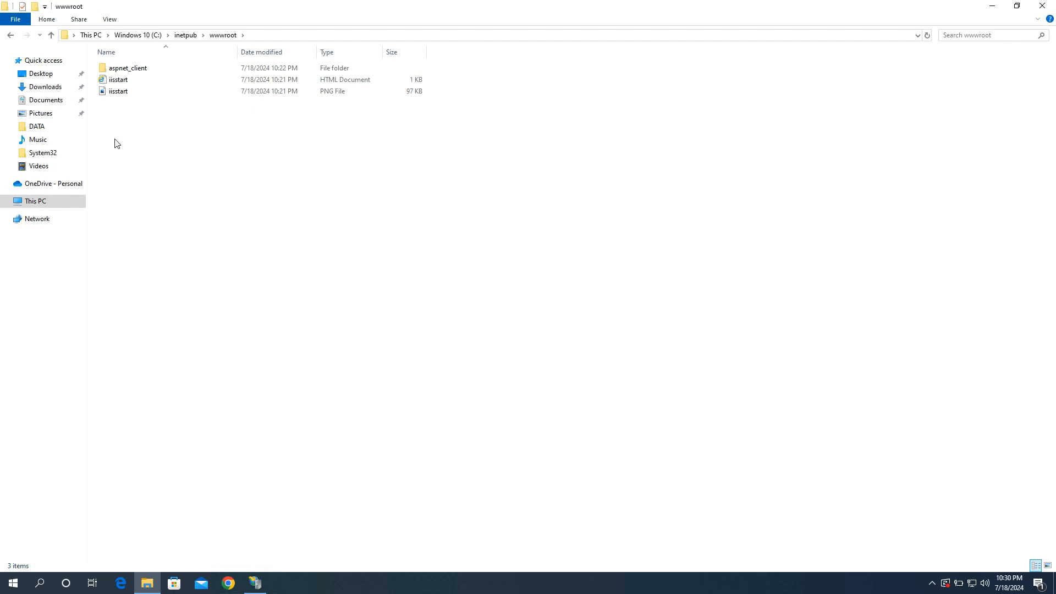
View the iisstart HTML page from wwwroot in a maximized browser window, then close the browser and the folder window.
{"action": "left_click", "coordinate": [125, 82]}
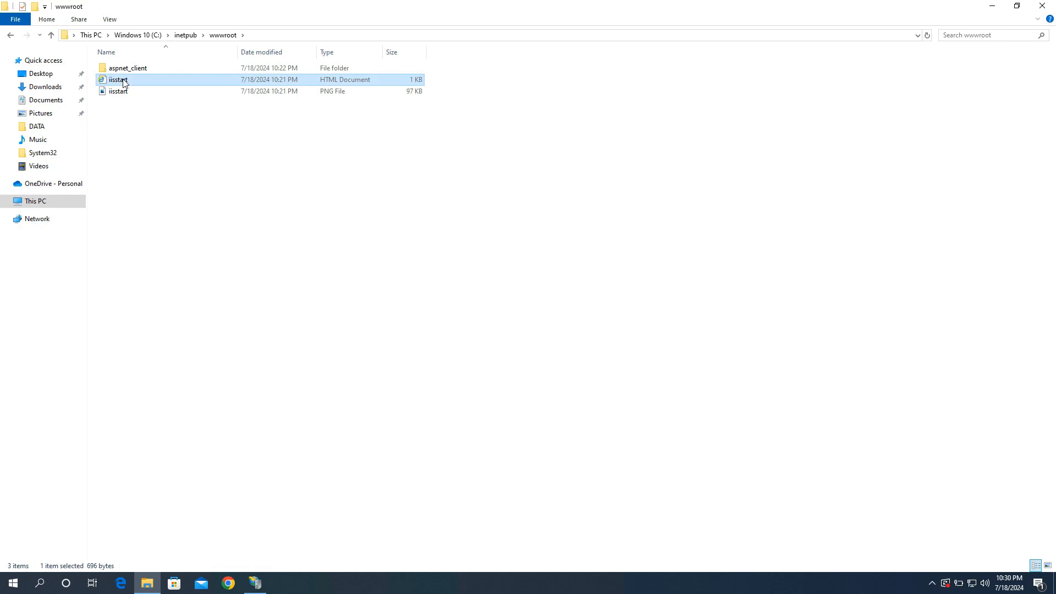
{"action": "double_click", "coordinate": [124, 83]}
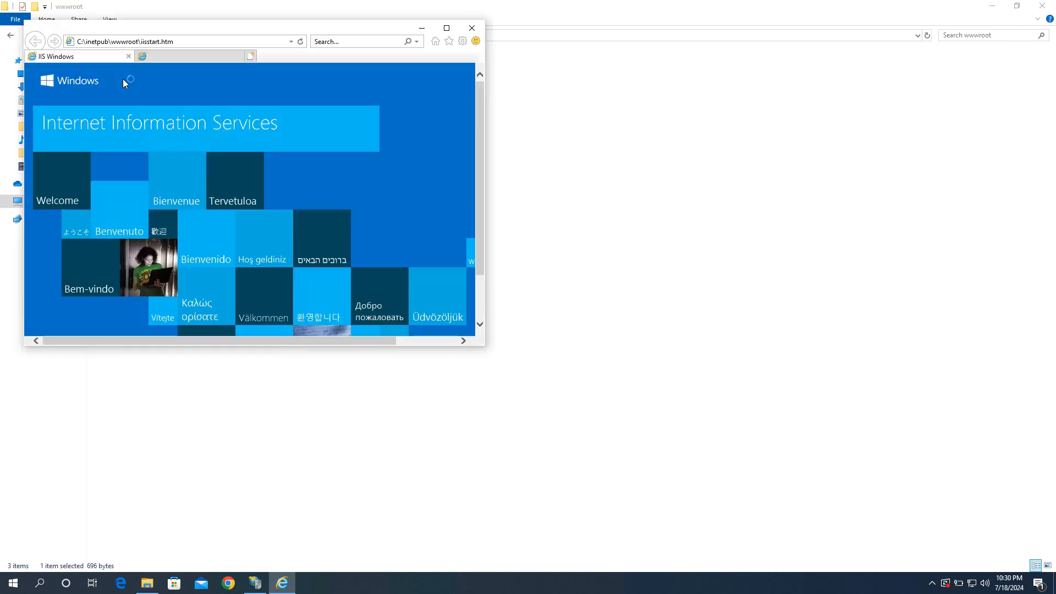
{"action": "left_click", "coordinate": [446, 28]}
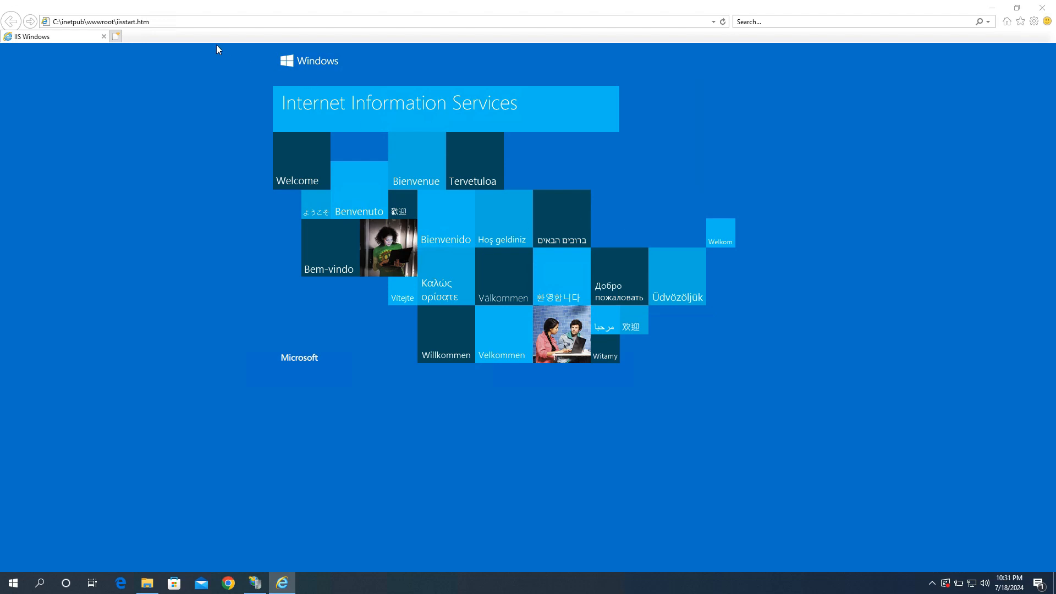
{"action": "left_click", "coordinate": [1049, 11]}
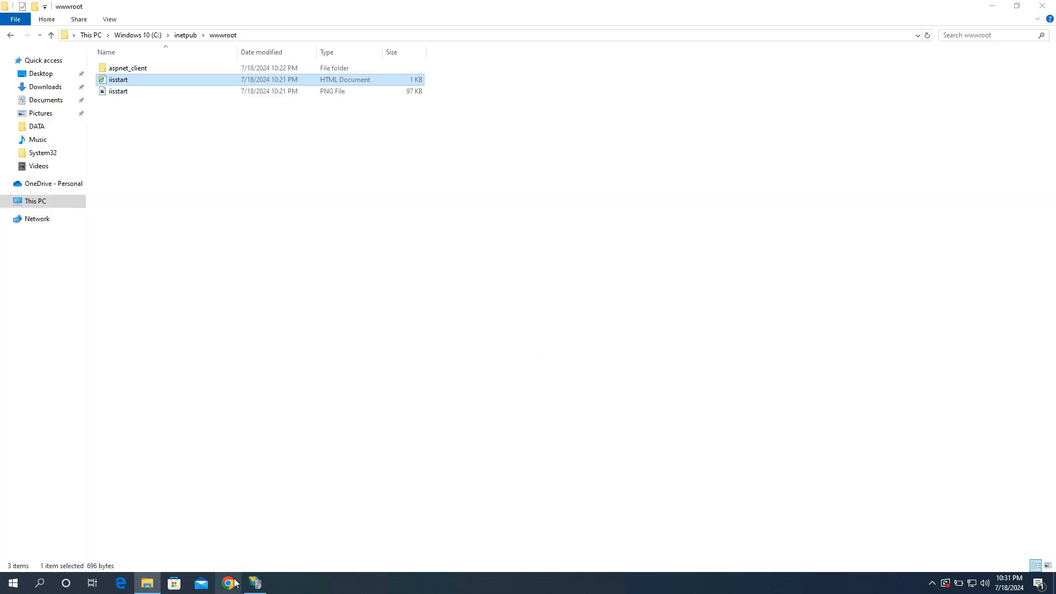
{"action": "left_click", "coordinate": [1045, 7]}
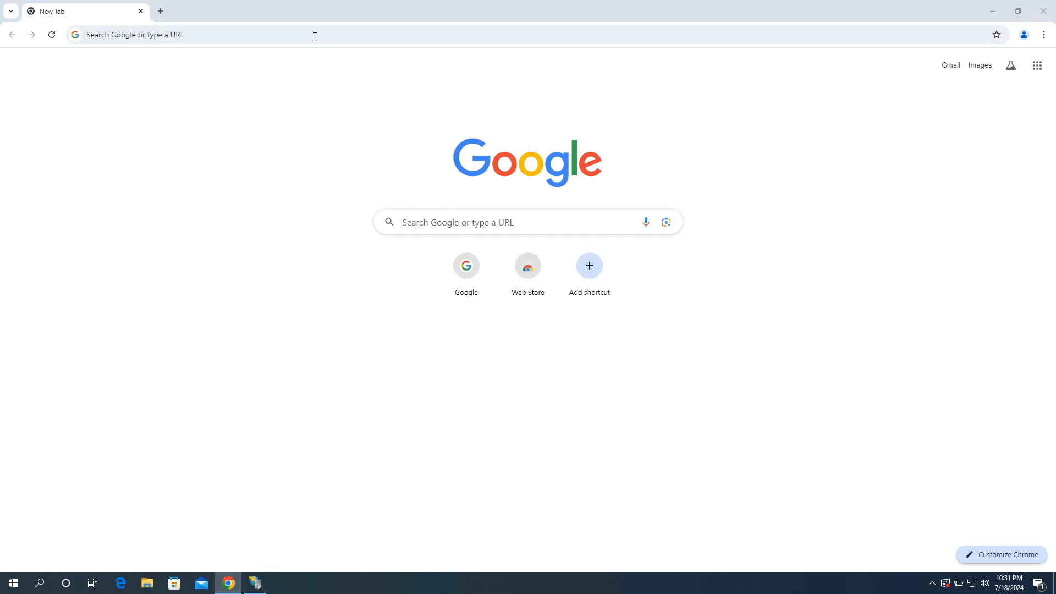
Switch to Google Chrome and load the address localhost.
{"action": "left_click", "coordinate": [315, 37]}
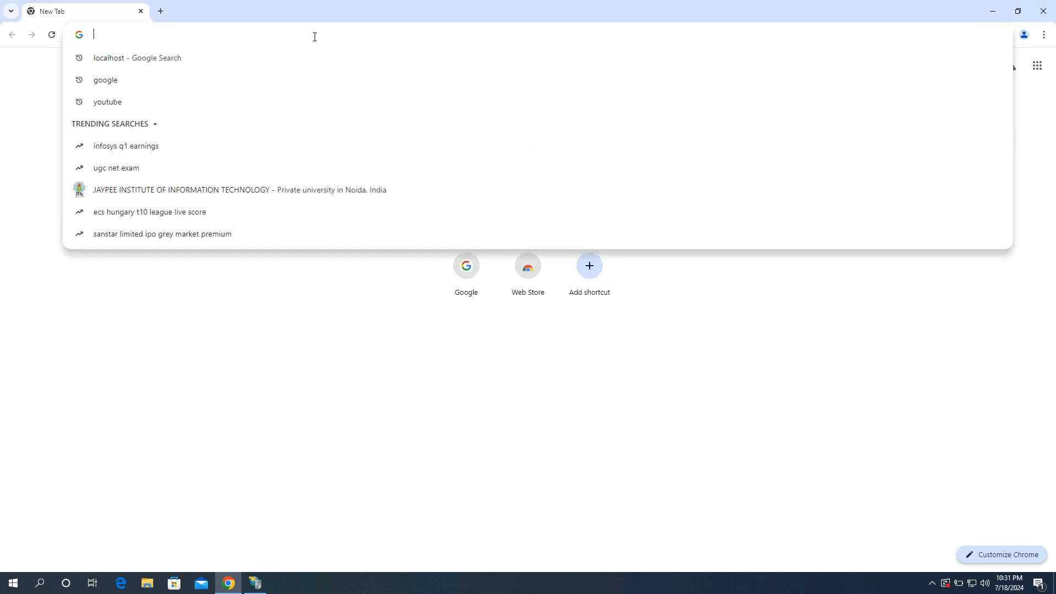
{"action": "type", "text": "lo"}
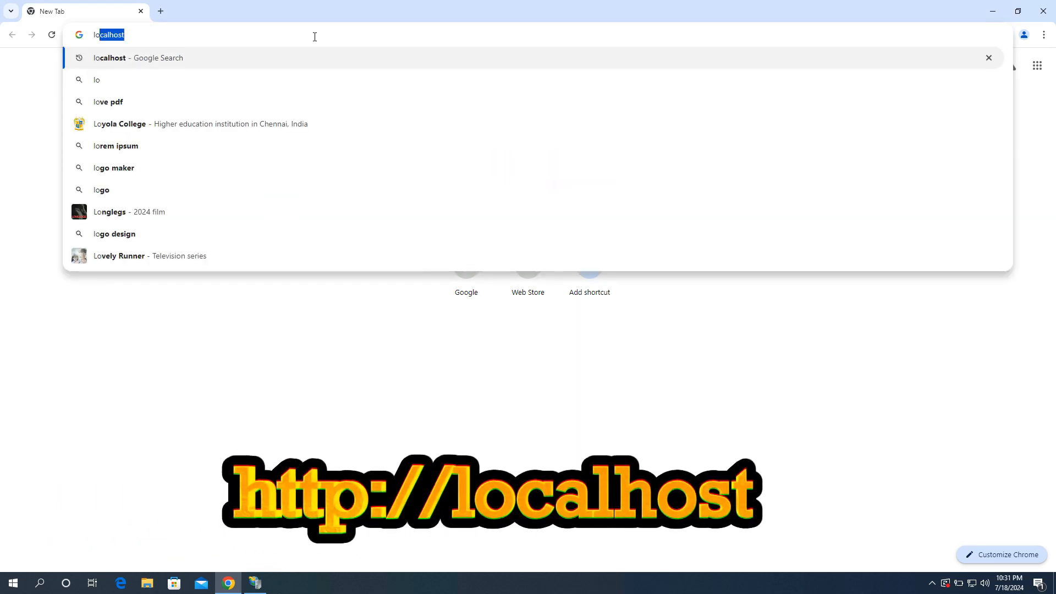
{"action": "type", "text": "calhost"}
{"action": "key", "text": "Return"}
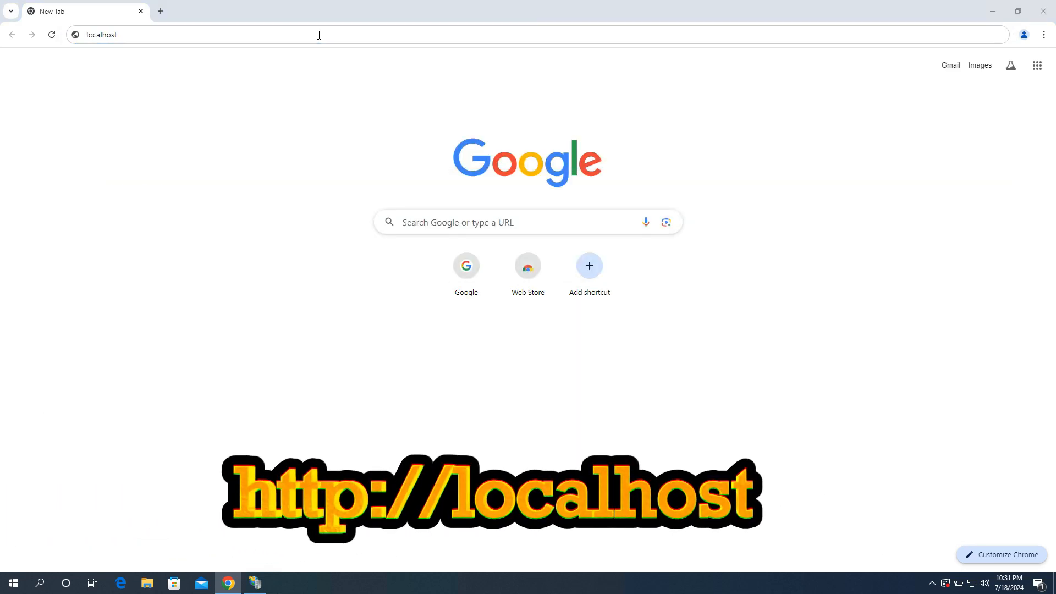
{"action": "left_click", "coordinate": [326, 35]}
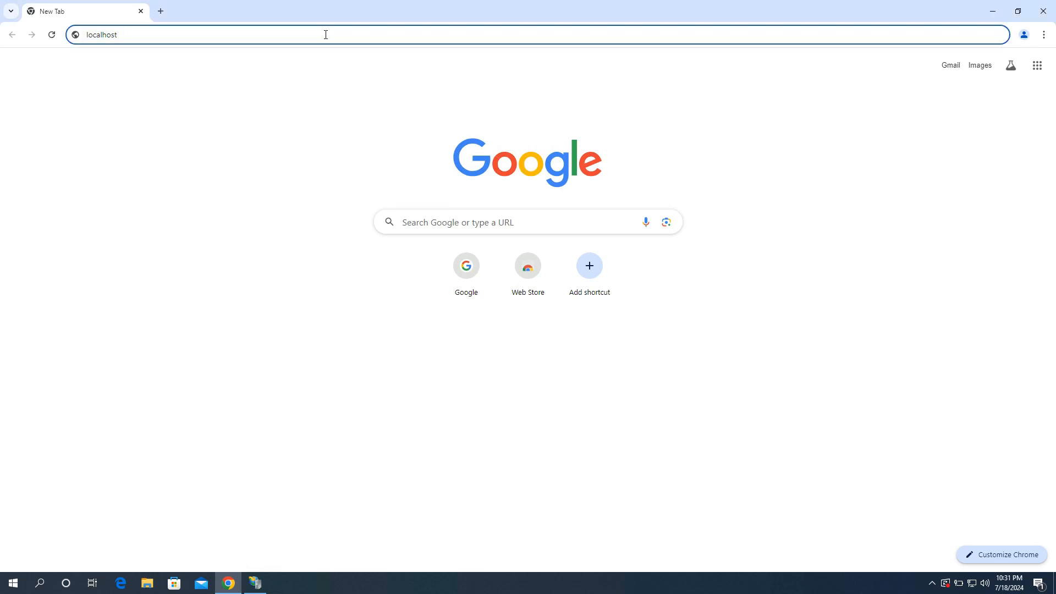
{"action": "key", "text": "Return"}
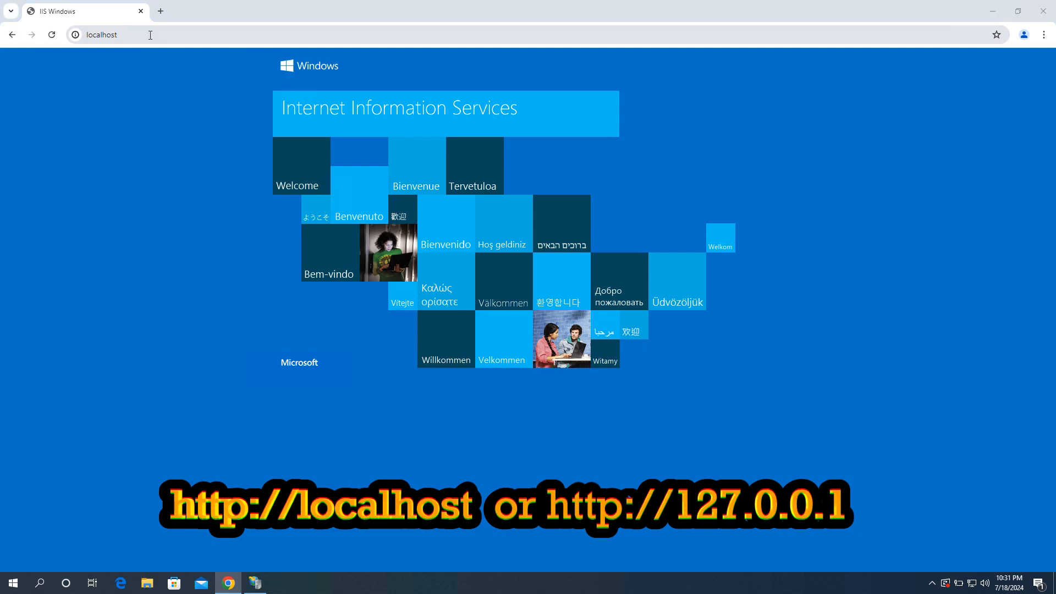
Load the address 127.0.0.1 in a new browser tab, without the added localhost text.
{"action": "left_click", "coordinate": [150, 35]}
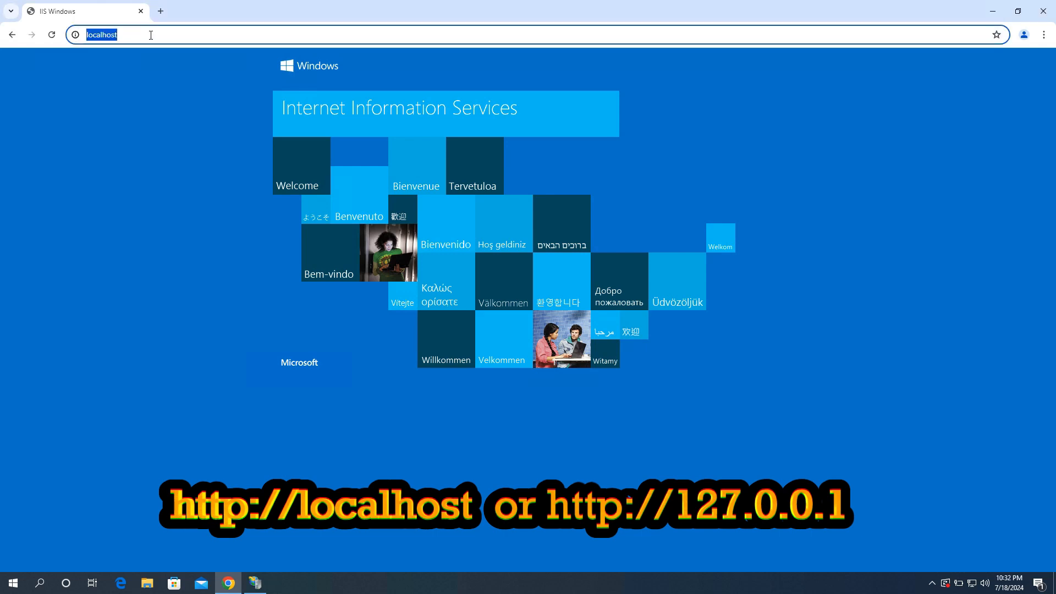
{"action": "key", "text": "BackSpace"}
{"action": "left_click", "coordinate": [163, 18]}
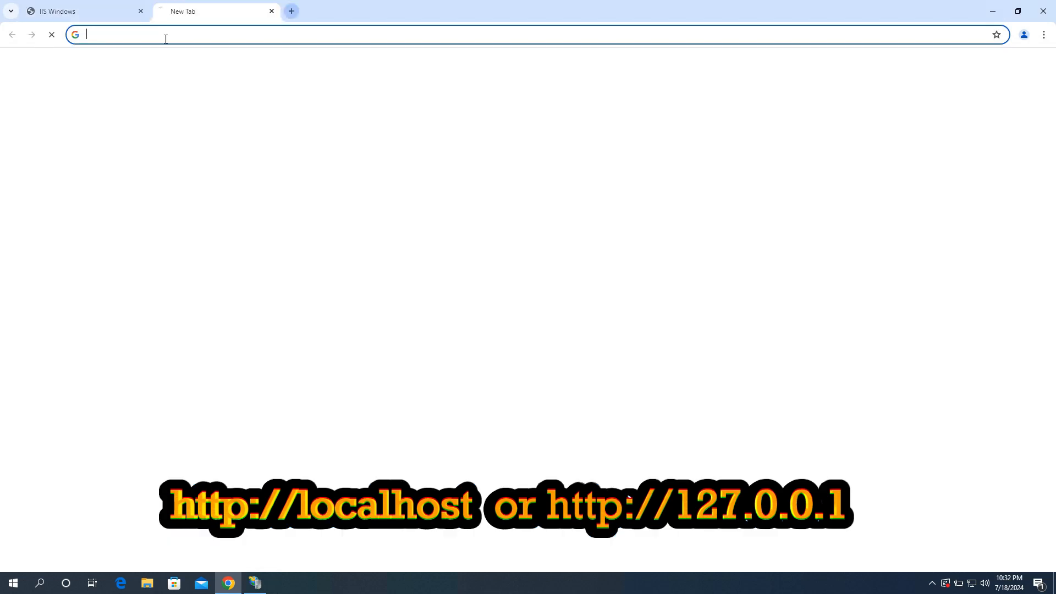
{"action": "left_click", "coordinate": [174, 35]}
{"action": "type", "text": "1"}
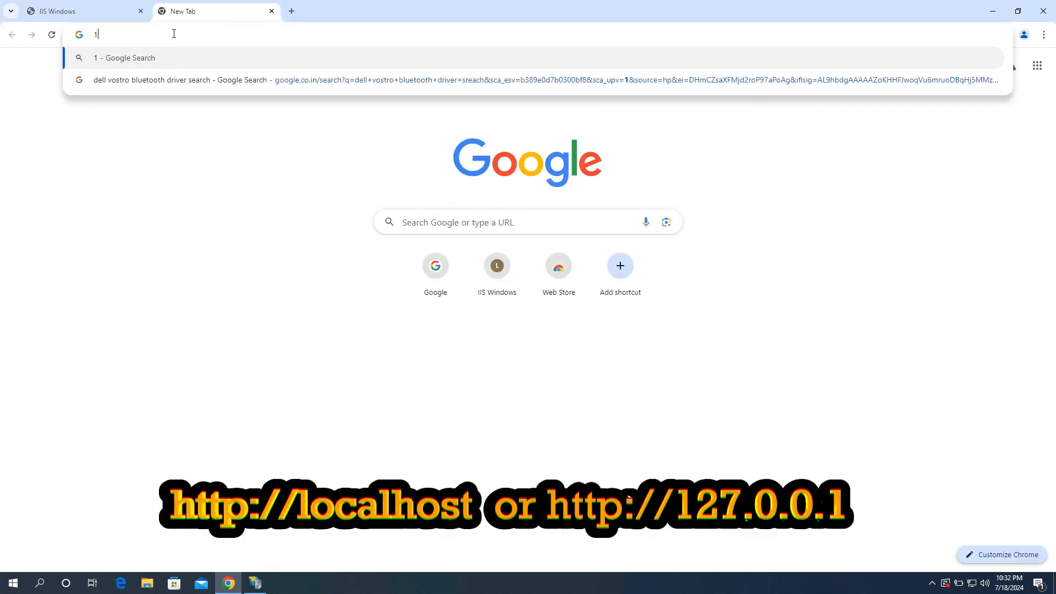
{"action": "type", "text": "27.0.0.1 localhost"}
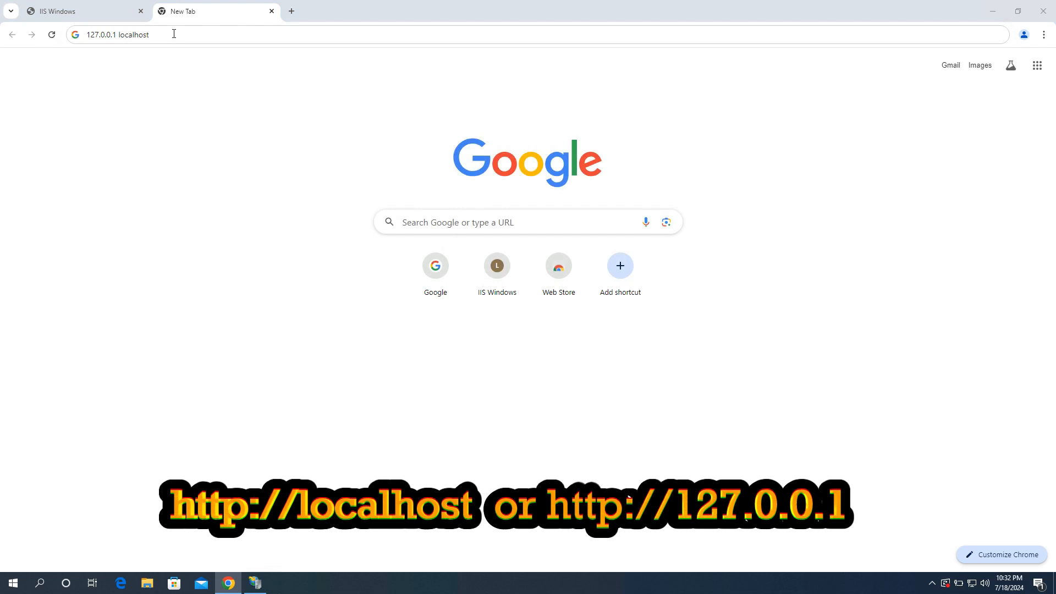
{"action": "left_click", "coordinate": [174, 34]}
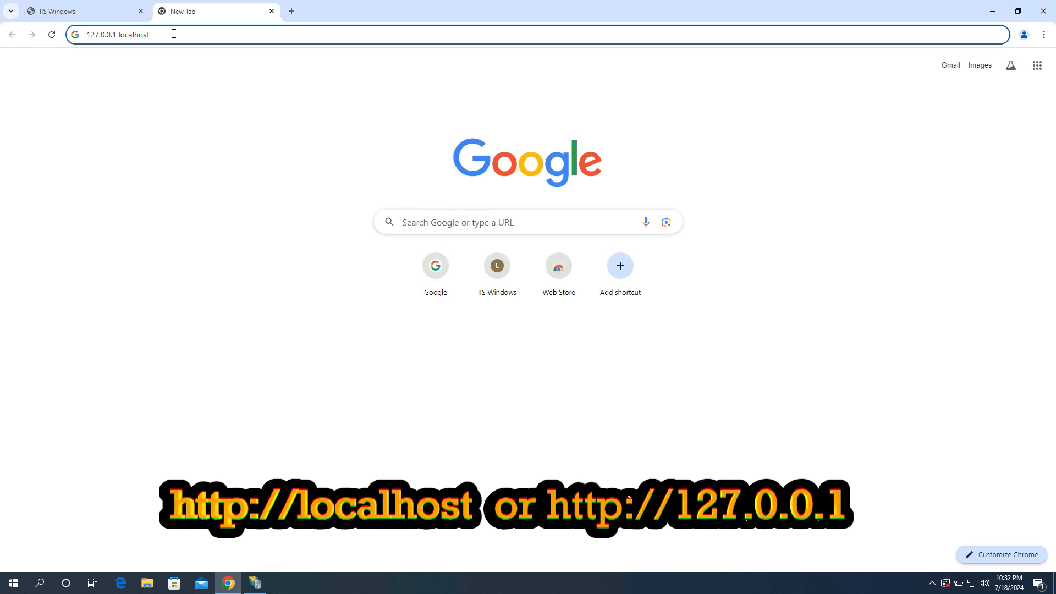
{"action": "key", "text": "BackSpace"}
{"action": "key", "text": "BackSpace"}
{"action": "key", "text": "BackSpace"}
{"action": "key", "text": "BackSpace"}
{"action": "key", "text": "BackSpace"}
{"action": "key", "text": "BackSpace"}
{"action": "key", "text": "BackSpace"}
{"action": "key", "text": "BackSpace"}
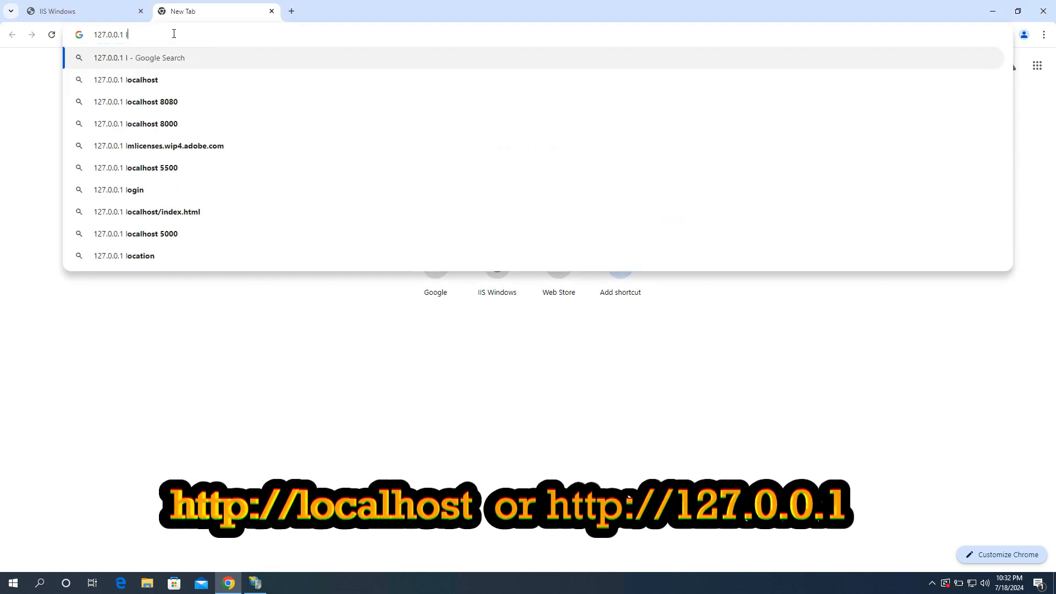
{"action": "key", "text": "BackSpace"}
{"action": "key", "text": "Return"}
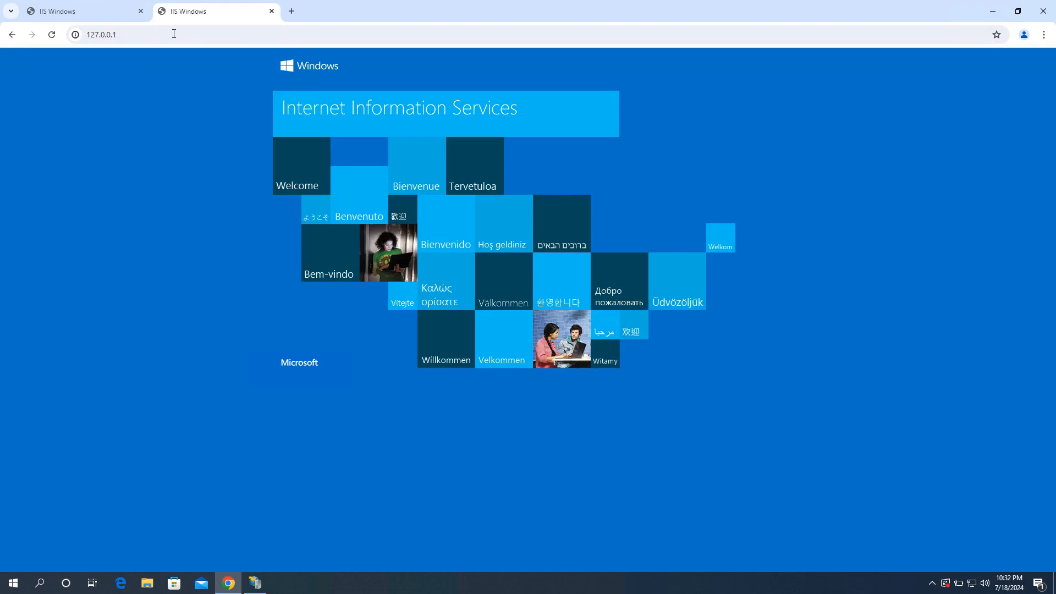
Compare the localhost and 127.0.0.1 tabs, then close the 127.0.0.1 tab and the browser.
{"action": "left_click", "coordinate": [97, 12]}
{"action": "left_click", "coordinate": [201, 11]}
{"action": "left_click", "coordinate": [272, 11]}
{"action": "left_click", "coordinate": [1044, 11]}
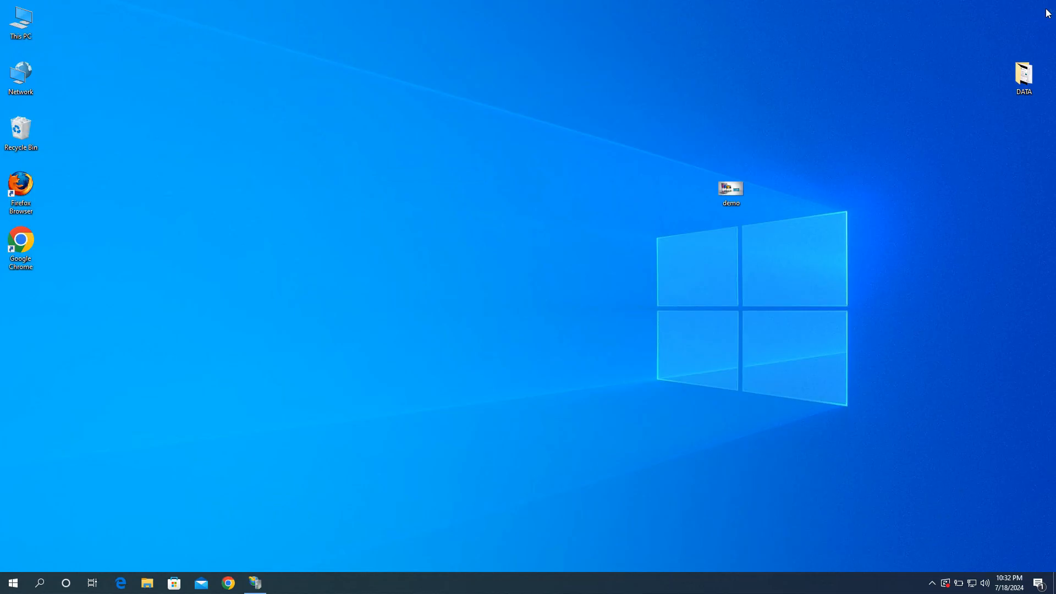
Create a new text document on the desktop and rename it web.
{"action": "right_click", "coordinate": [398, 204]}
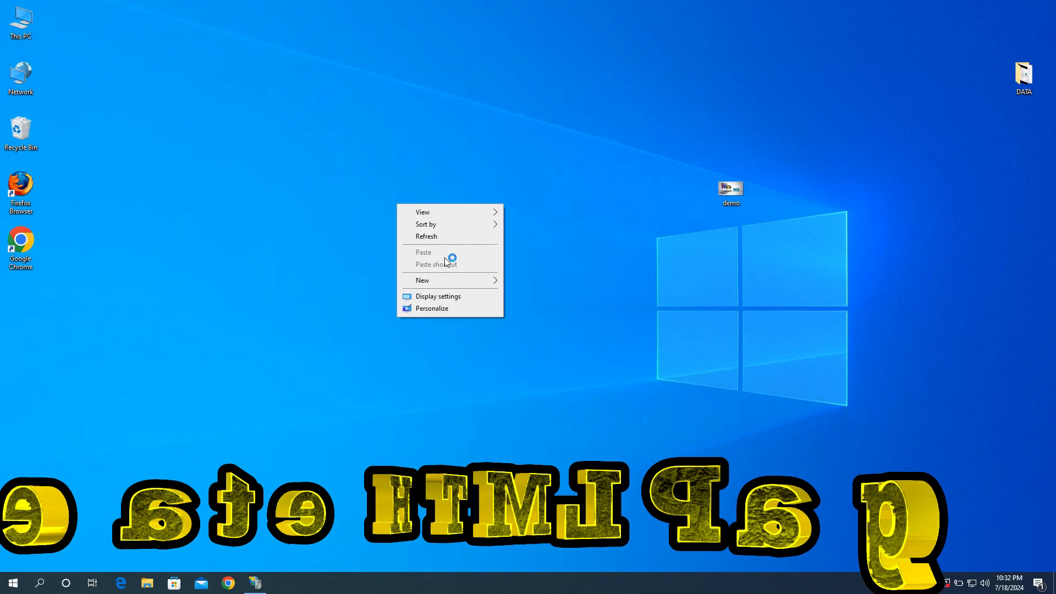
{"action": "mouse_move", "coordinate": [459, 282]}
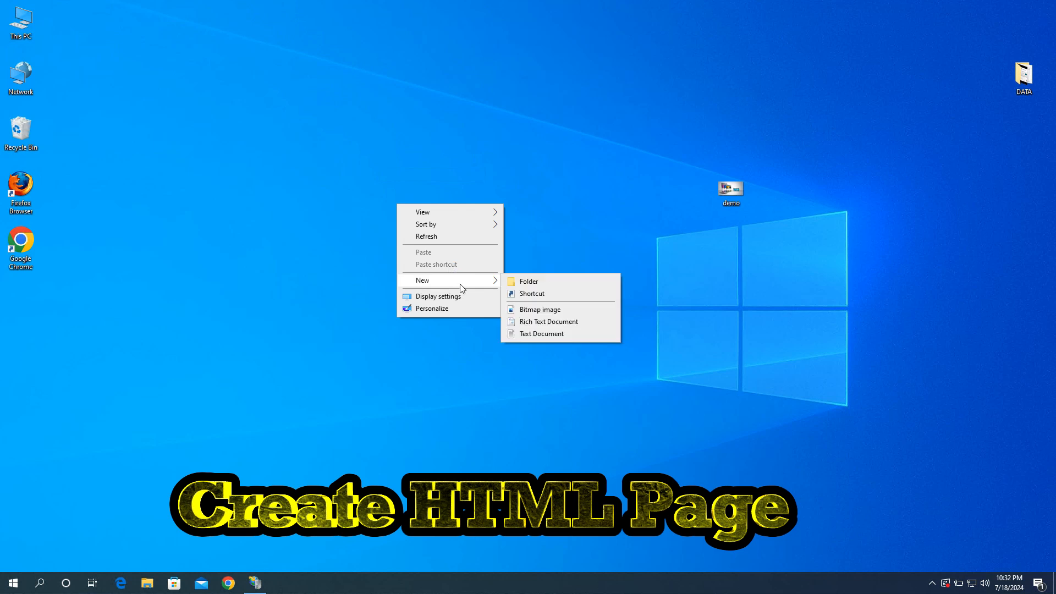
{"action": "left_click", "coordinate": [522, 333]}
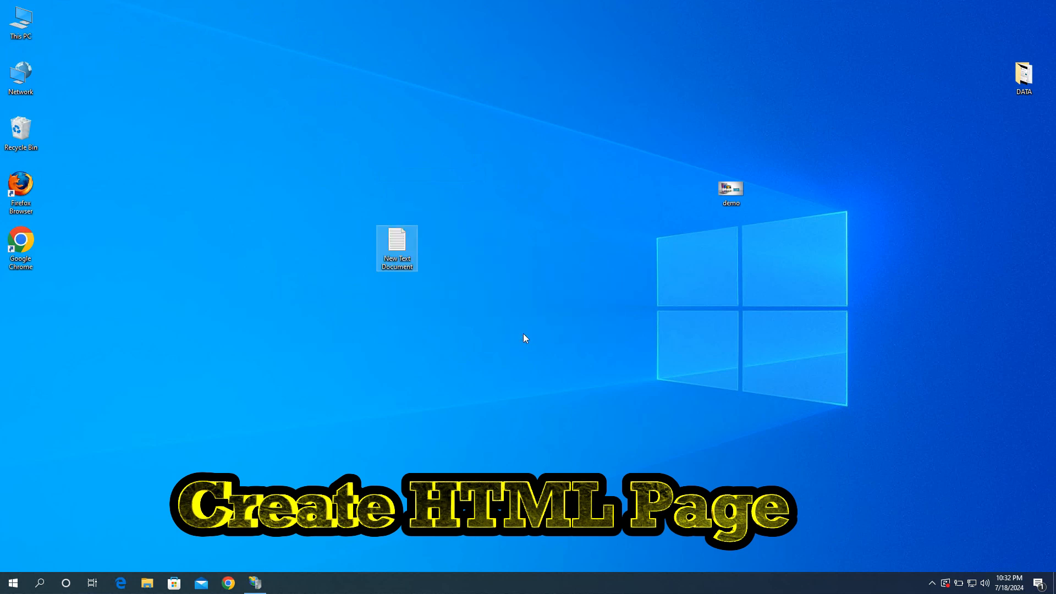
{"action": "double_click", "coordinate": [393, 249]}
{"action": "right_click", "coordinate": [393, 247]}
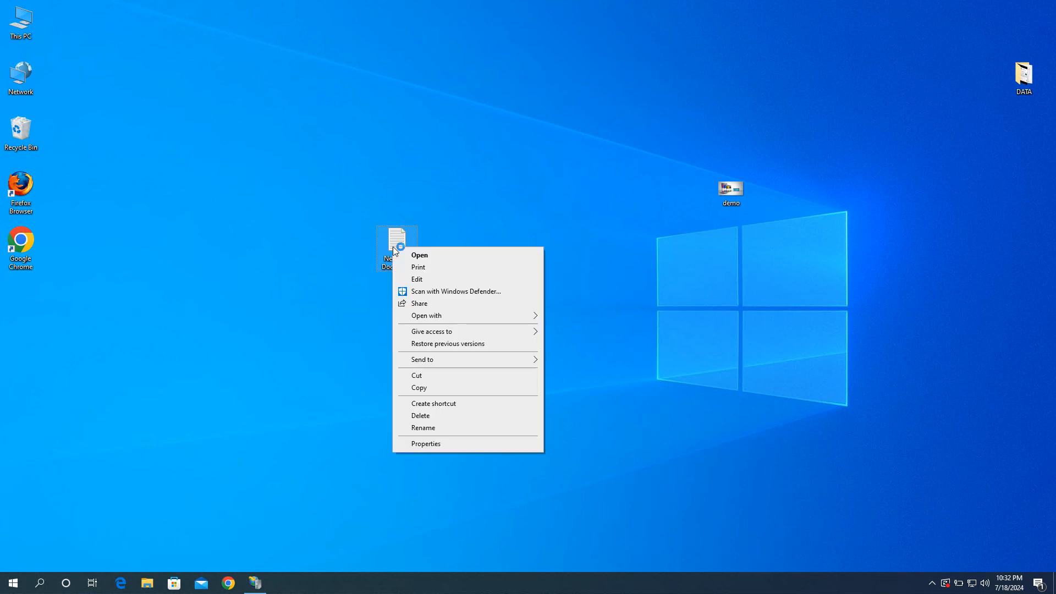
{"action": "left_click", "coordinate": [426, 428]}
{"action": "type", "text": "web"}
{"action": "key", "text": "Return"}
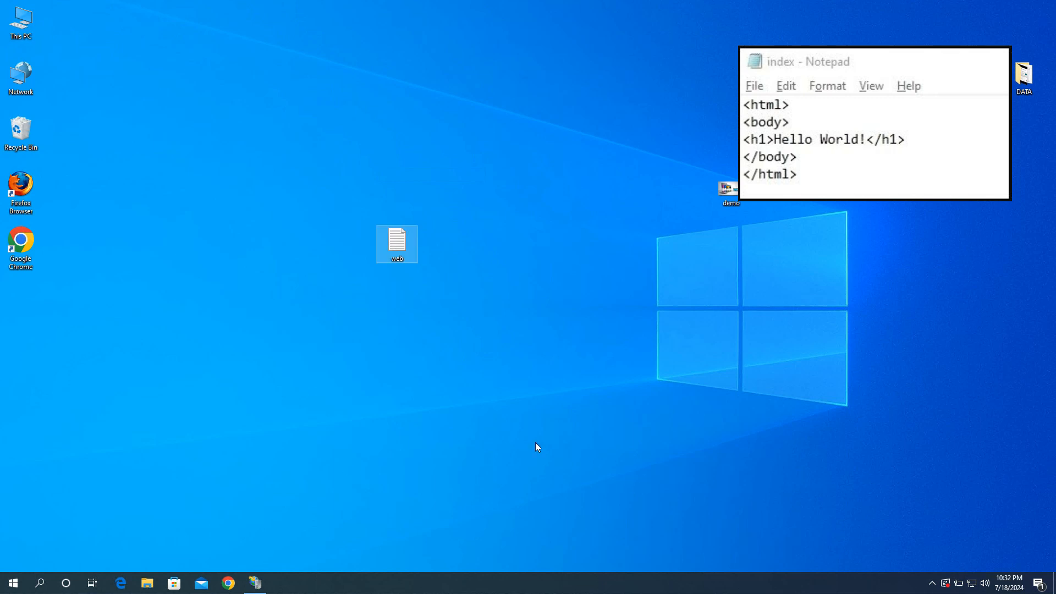
Open the web text document in Notepad and write a basic HTML page whose body holds the h1 heading wellcome.
{"action": "double_click", "coordinate": [406, 248]}
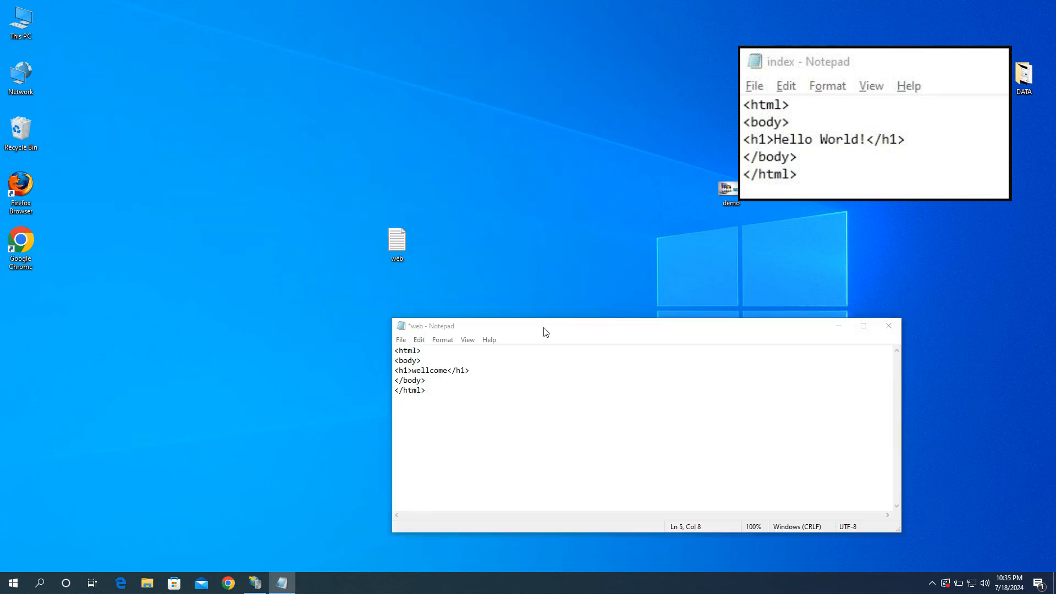
{"action": "left_click_drag", "start_coordinate": [545, 330], "coordinate": [574, 319]}
Save a copy of the document to the Desktop as web.html and close Notepad.
{"action": "key", "text": "ctrl+shift+s"}
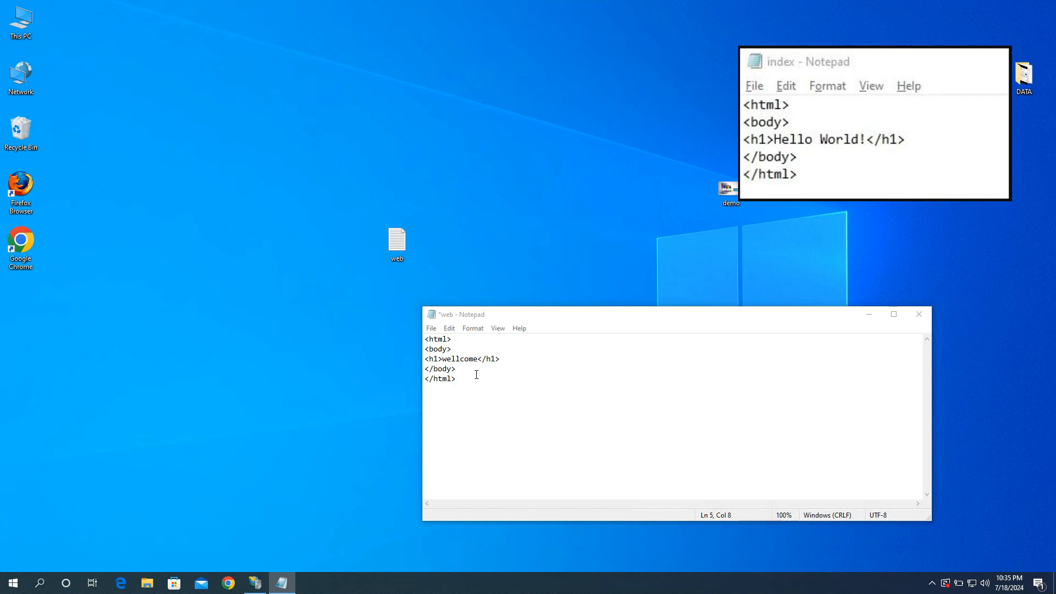
{"action": "left_click", "coordinate": [432, 328]}
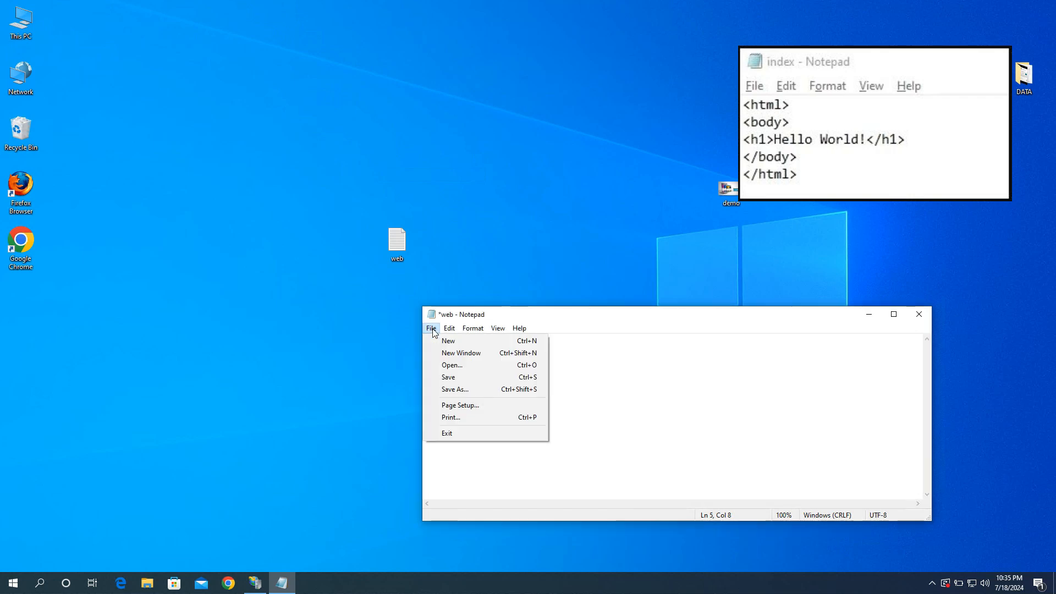
{"action": "left_click", "coordinate": [452, 388]}
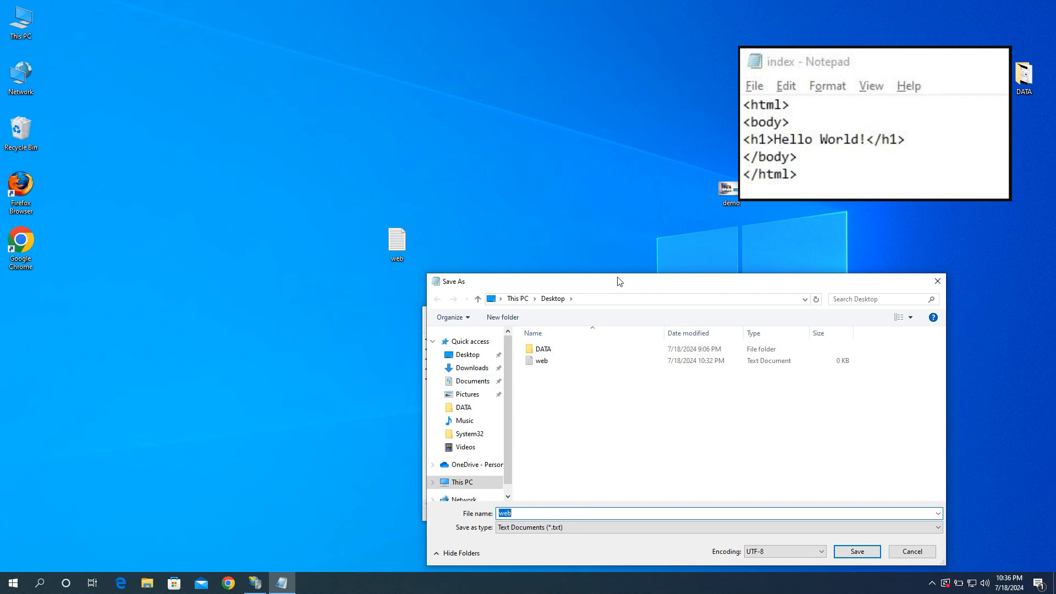
{"action": "left_click", "coordinate": [505, 463]}
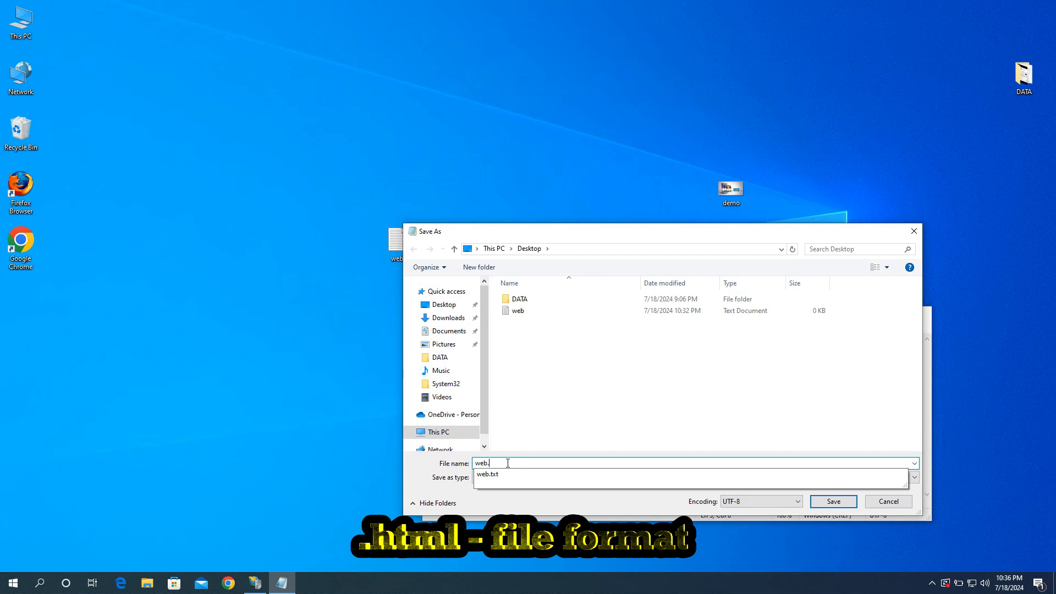
{"action": "type", "text": "htm"}
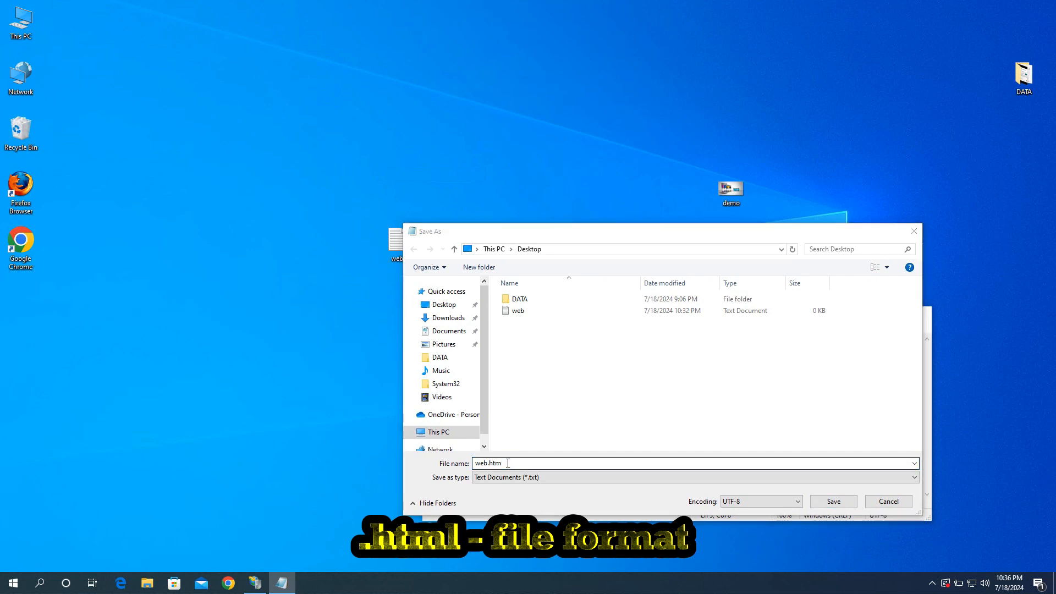
{"action": "left_click", "coordinate": [507, 462]}
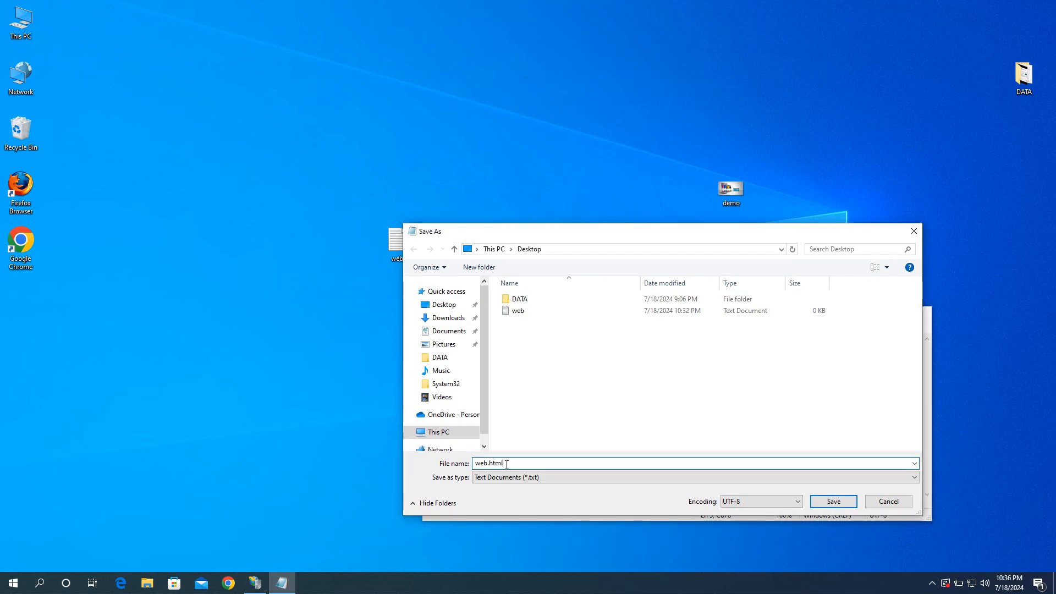
{"action": "left_click", "coordinate": [831, 501]}
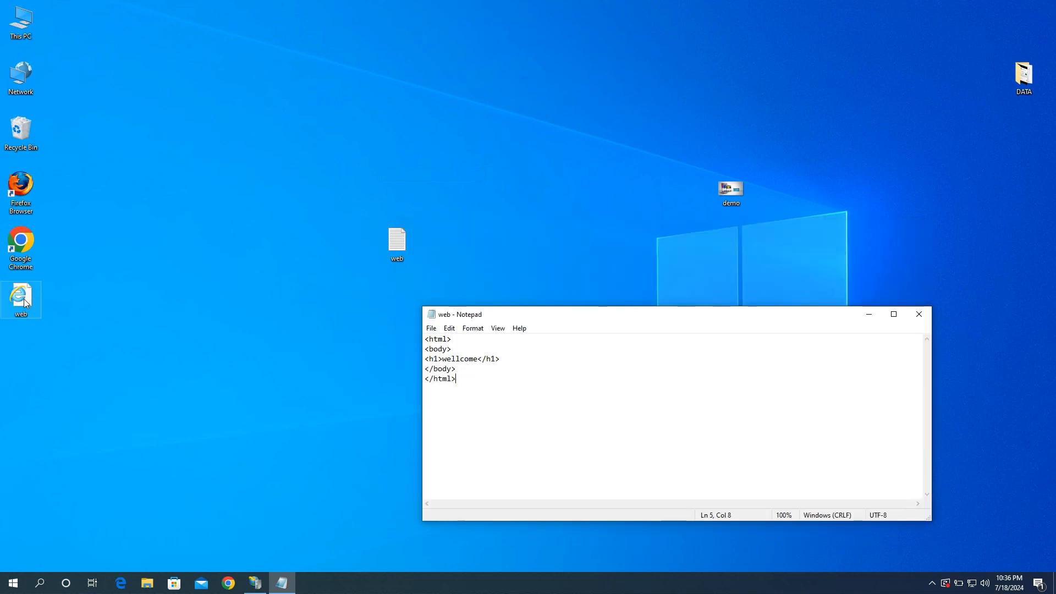
{"action": "left_click", "coordinate": [918, 316]}
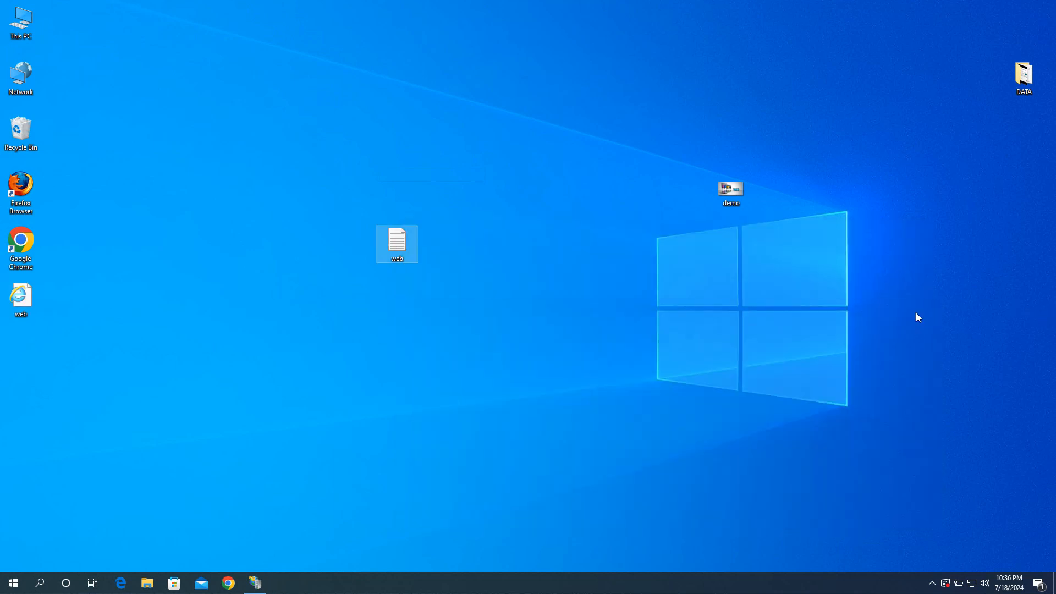
{"action": "right_click", "coordinate": [17, 301]}
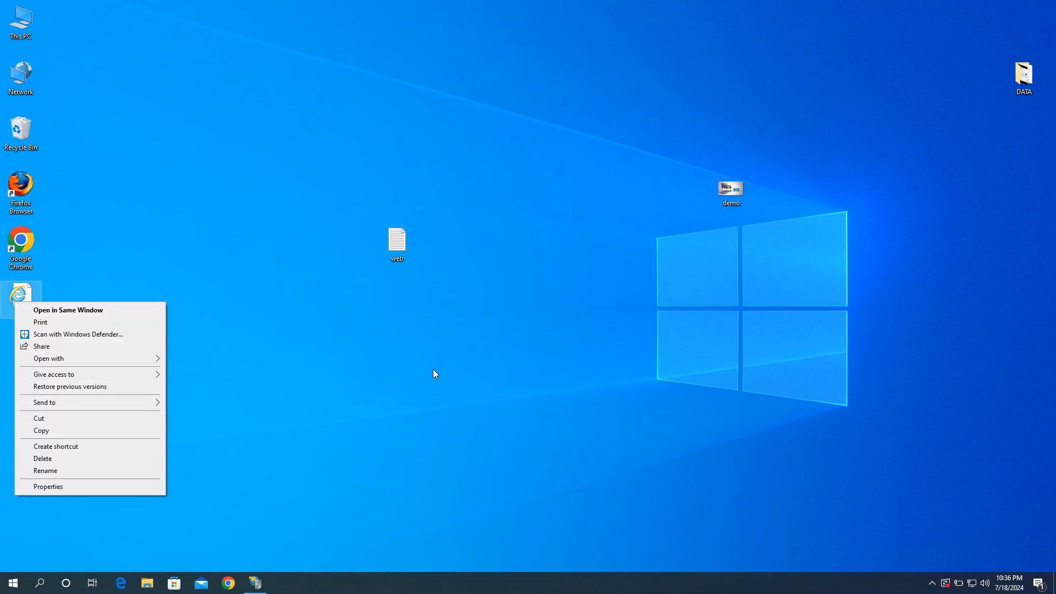
{"action": "left_click", "coordinate": [104, 325]}
{"action": "right_click", "coordinate": [27, 299]}
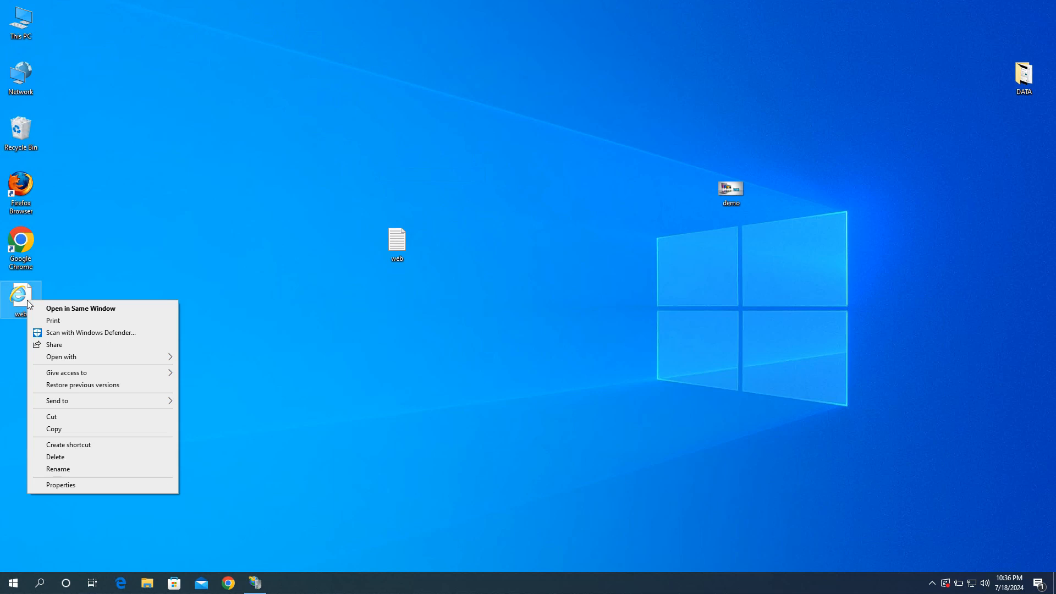
{"action": "left_click", "coordinate": [61, 308]}
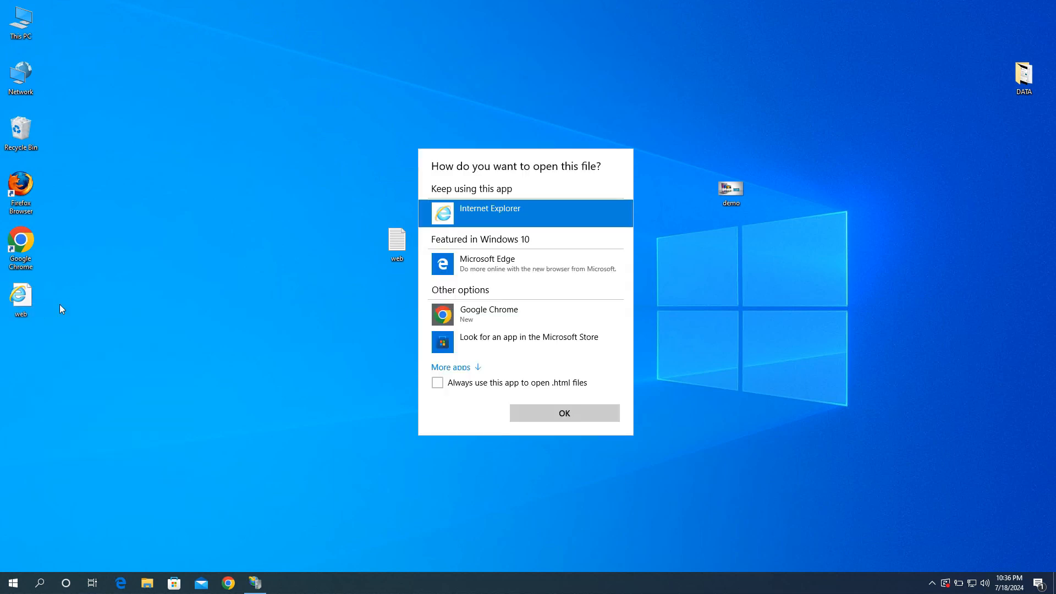
{"action": "left_click", "coordinate": [712, 385]}
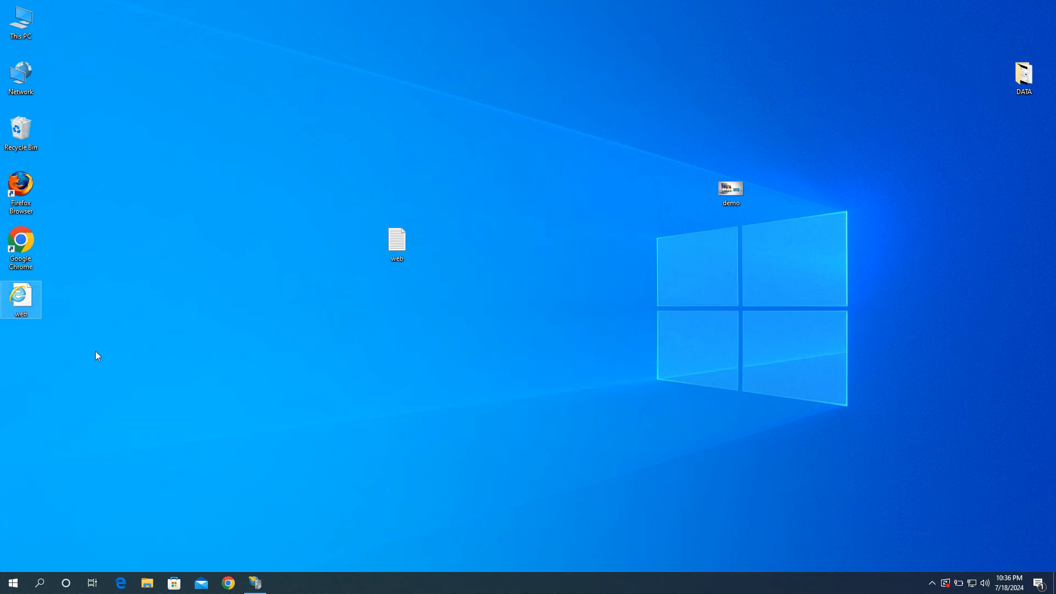
Move the web HTML document from the desktop into C:\inetpub\wwwroot, granting administrator permission for the move.
{"action": "left_click_drag", "start_coordinate": [27, 308], "coordinate": [195, 338]}
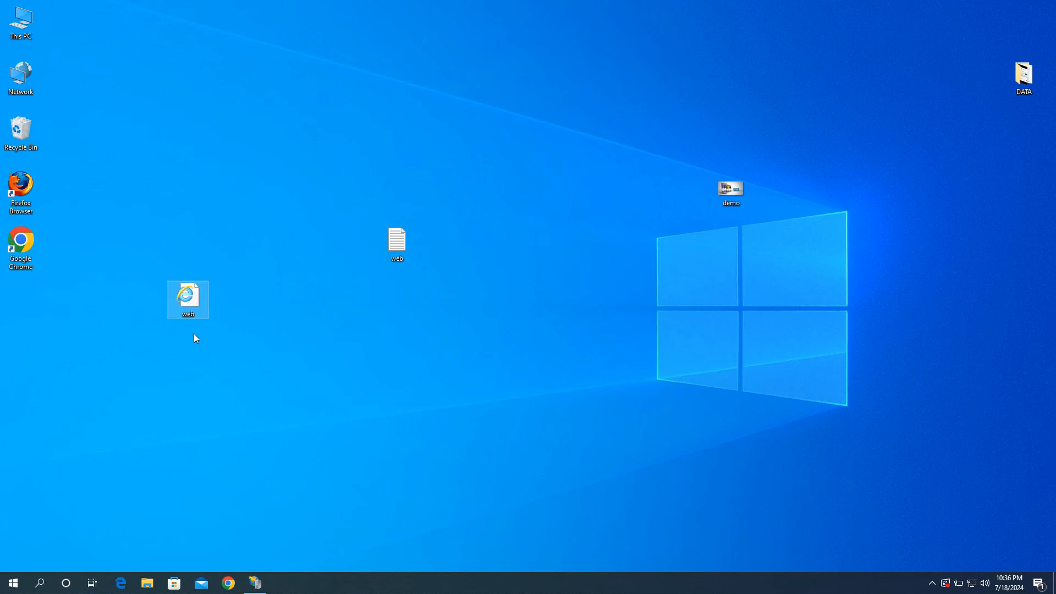
{"action": "right_click", "coordinate": [187, 309]}
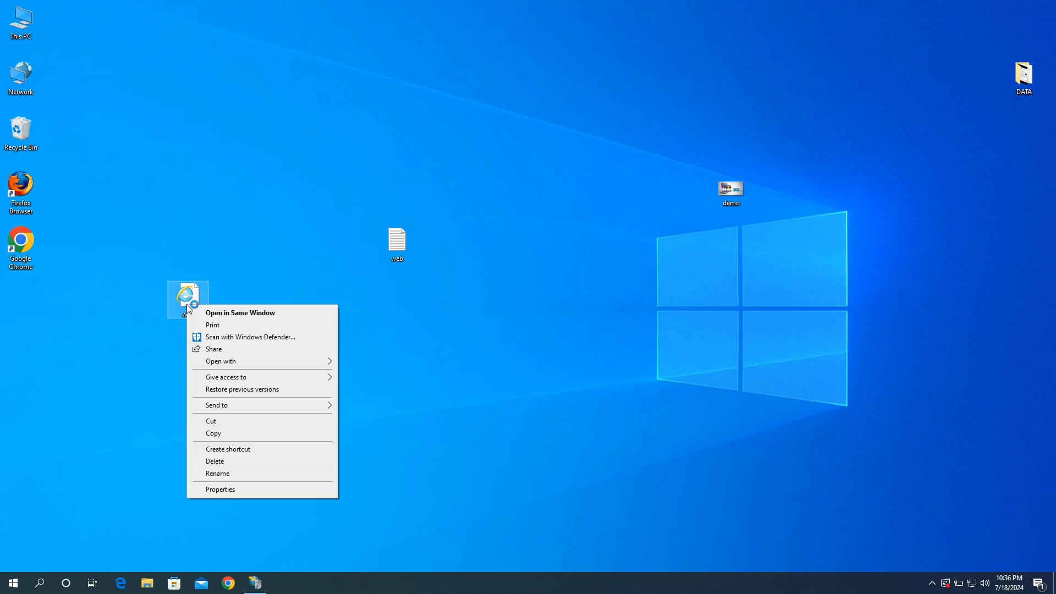
{"action": "left_click", "coordinate": [214, 422]}
{"action": "double_click", "coordinate": [21, 22]}
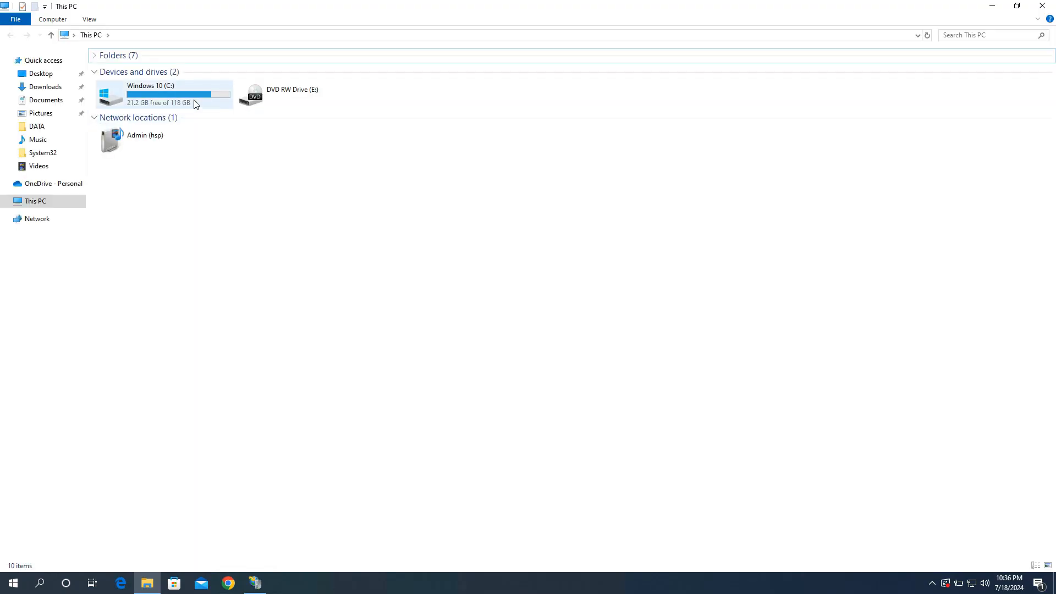
{"action": "double_click", "coordinate": [177, 94]}
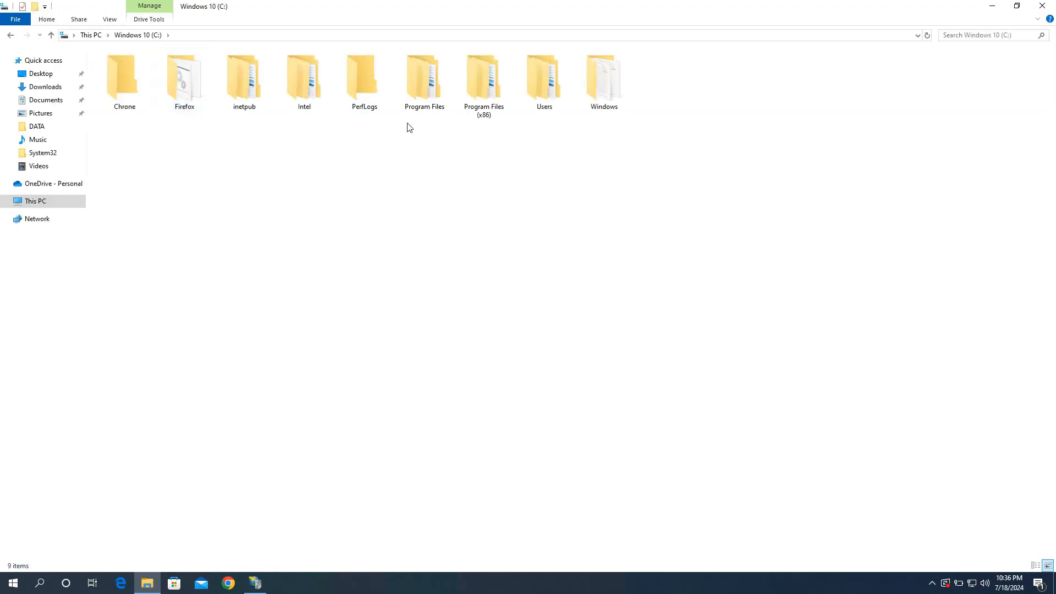
{"action": "double_click", "coordinate": [252, 82]}
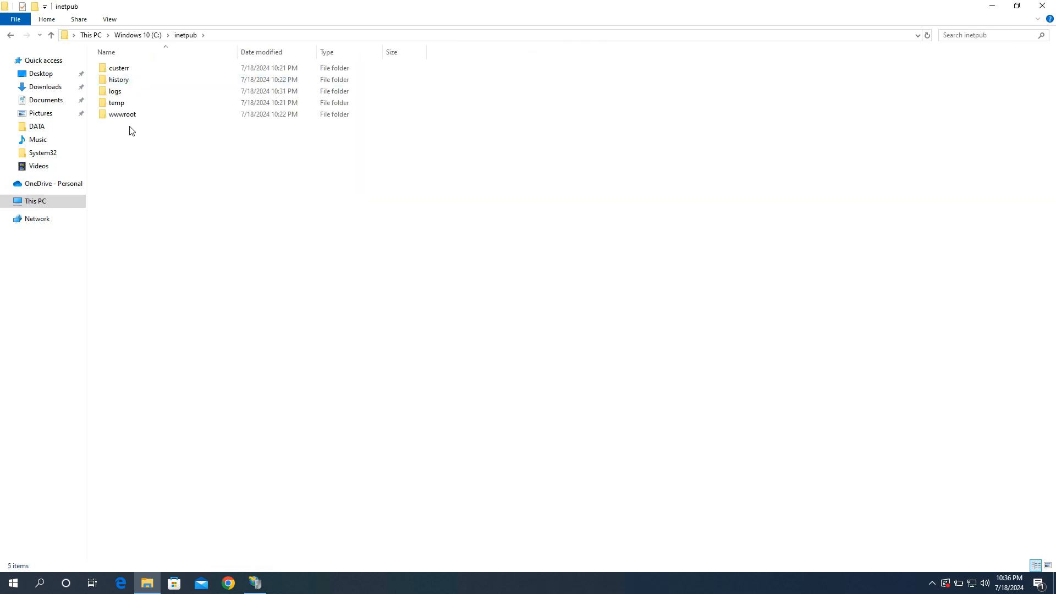
{"action": "double_click", "coordinate": [128, 116]}
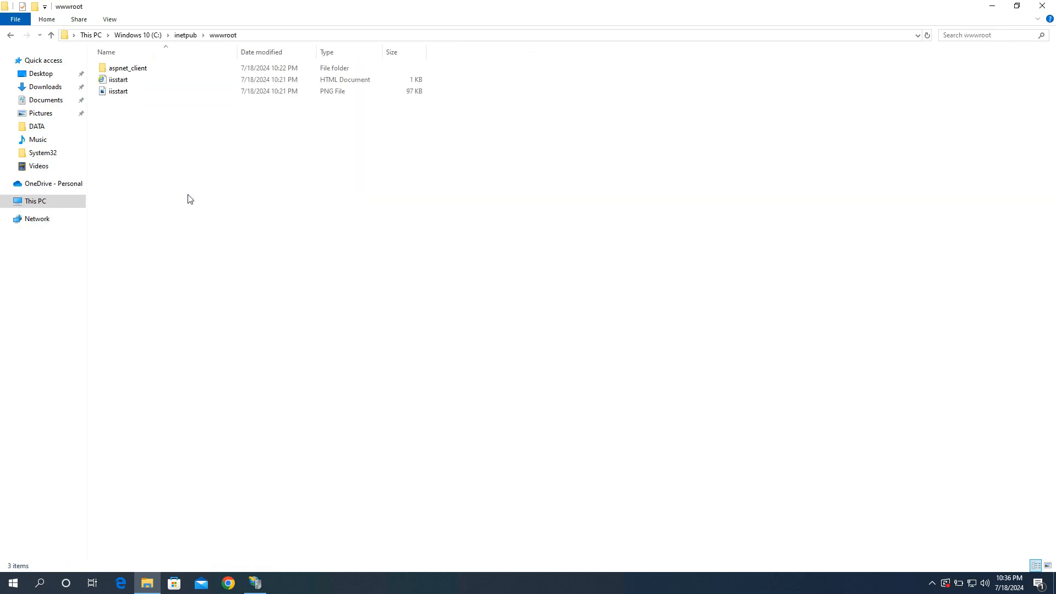
{"action": "right_click", "coordinate": [188, 165]}
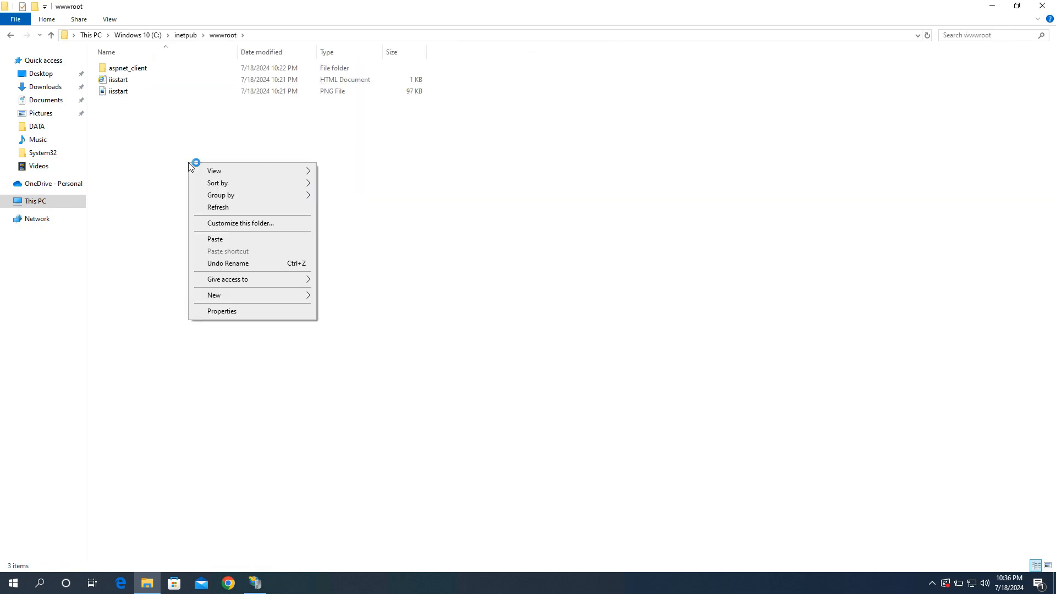
{"action": "left_click", "coordinate": [216, 239]}
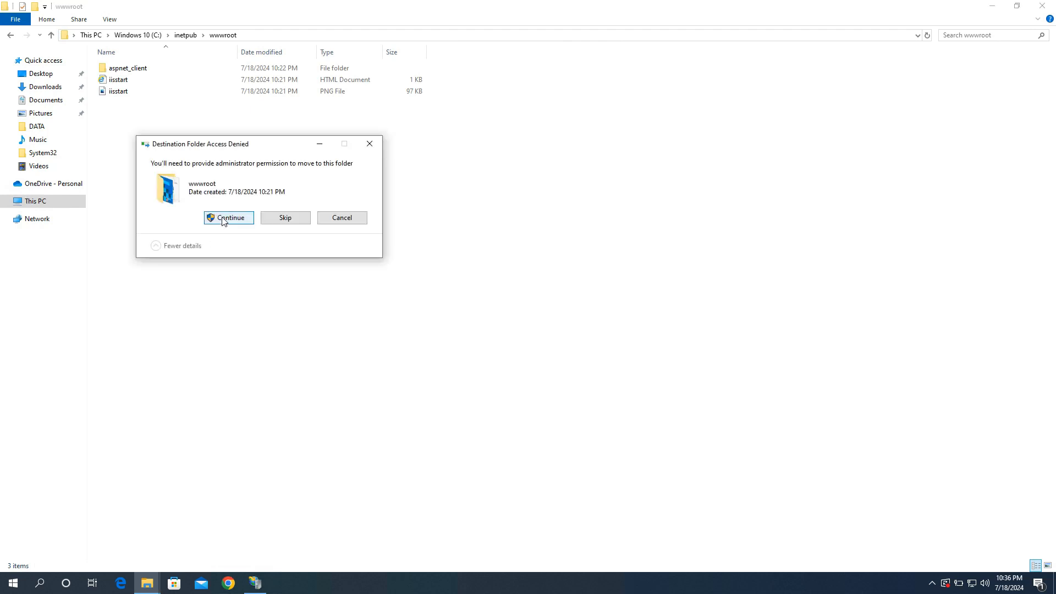
{"action": "left_click", "coordinate": [224, 217]}
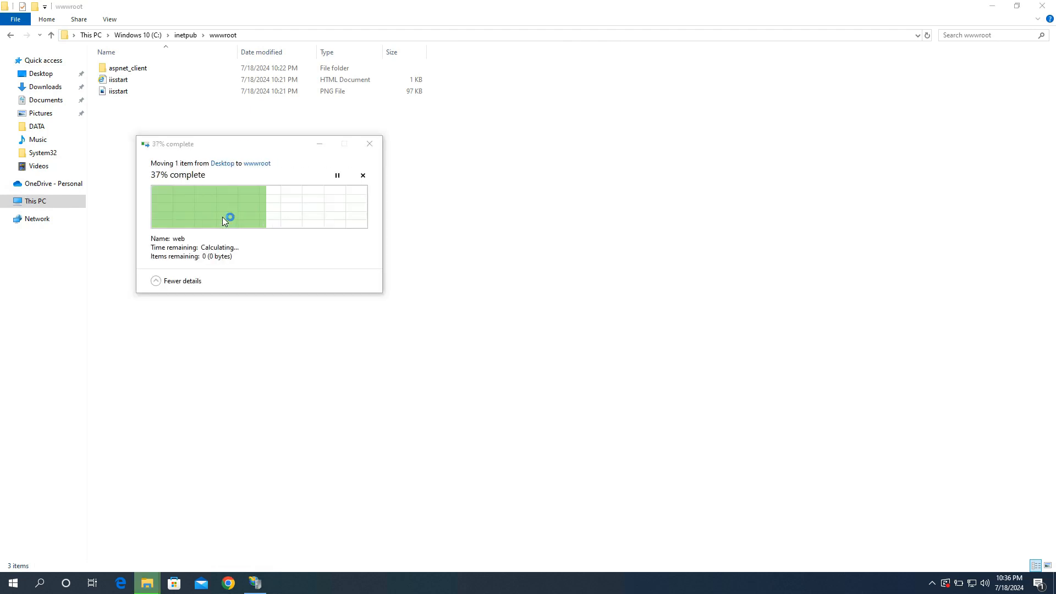
{"action": "left_click", "coordinate": [458, 248]}
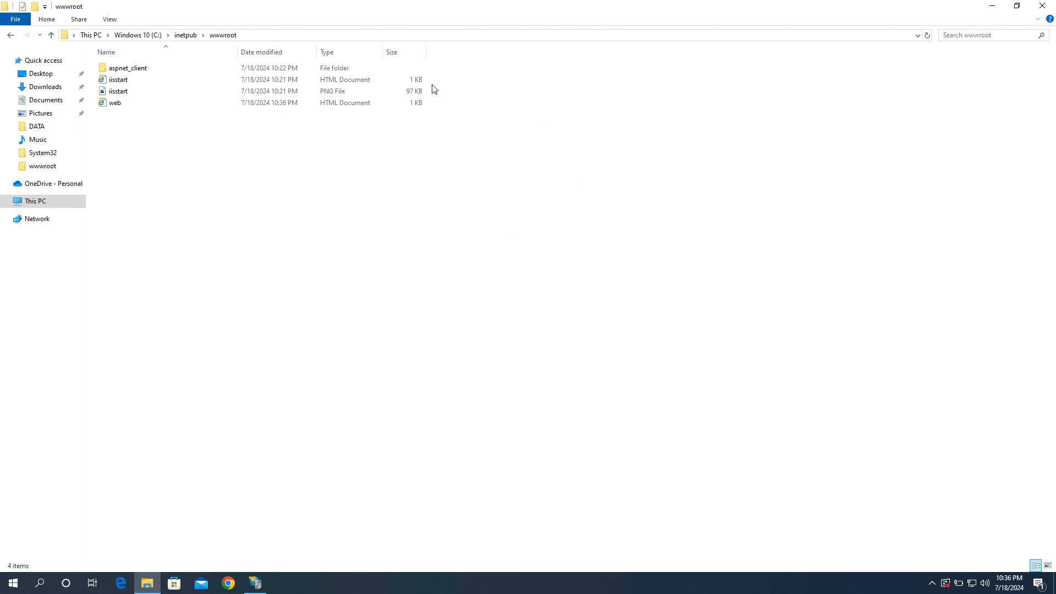
Preview the web page from the wwwroot folder in Internet Explorer, then close the browser and minimize the folder window.
{"action": "left_click", "coordinate": [125, 108]}
{"action": "double_click", "coordinate": [124, 108]}
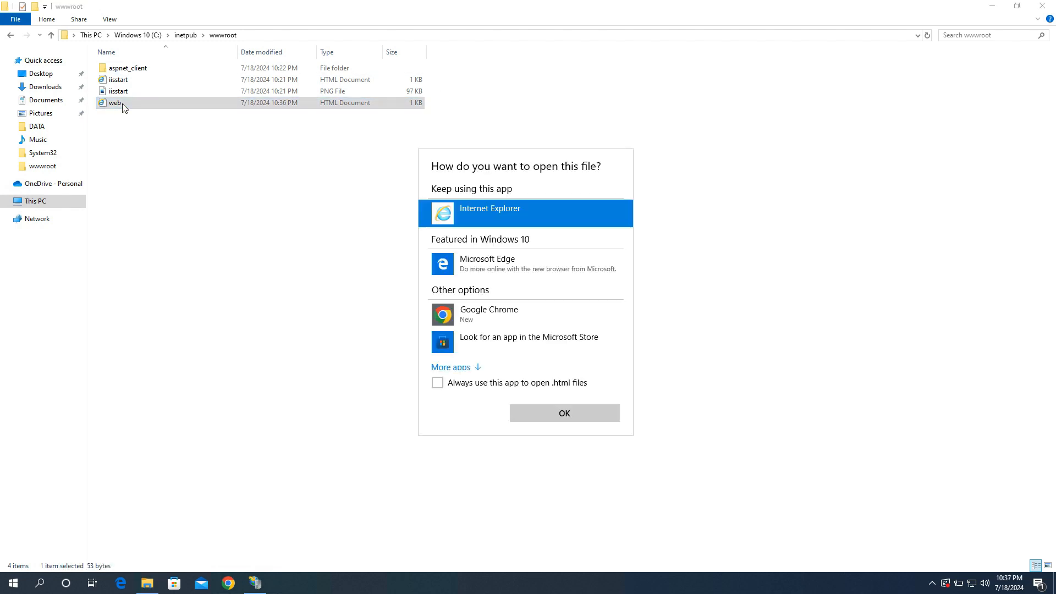
{"action": "left_click", "coordinate": [567, 414]}
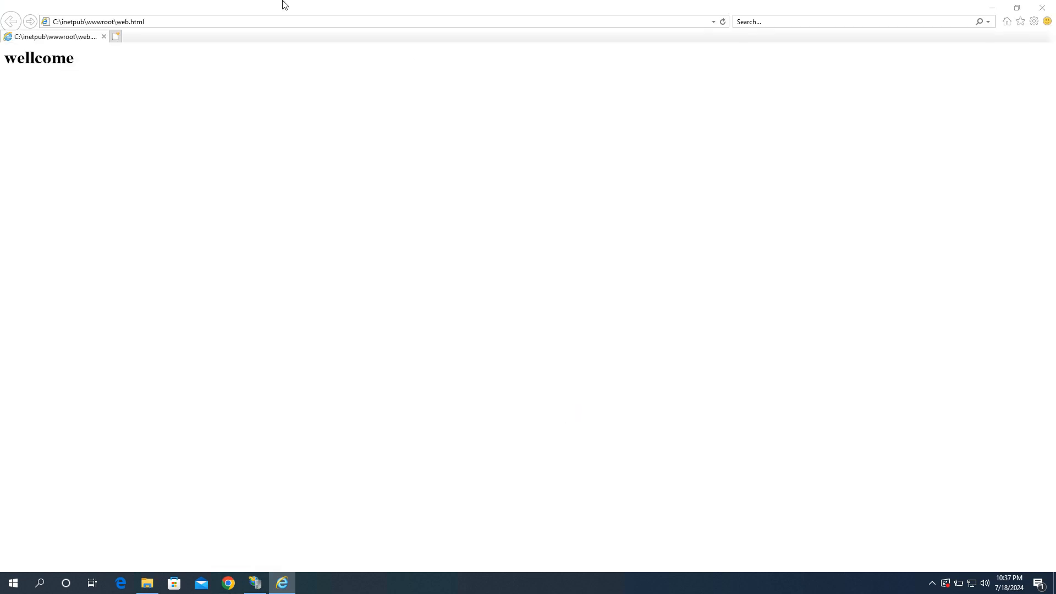
{"action": "left_click_drag", "start_coordinate": [351, 5], "coordinate": [609, 152]}
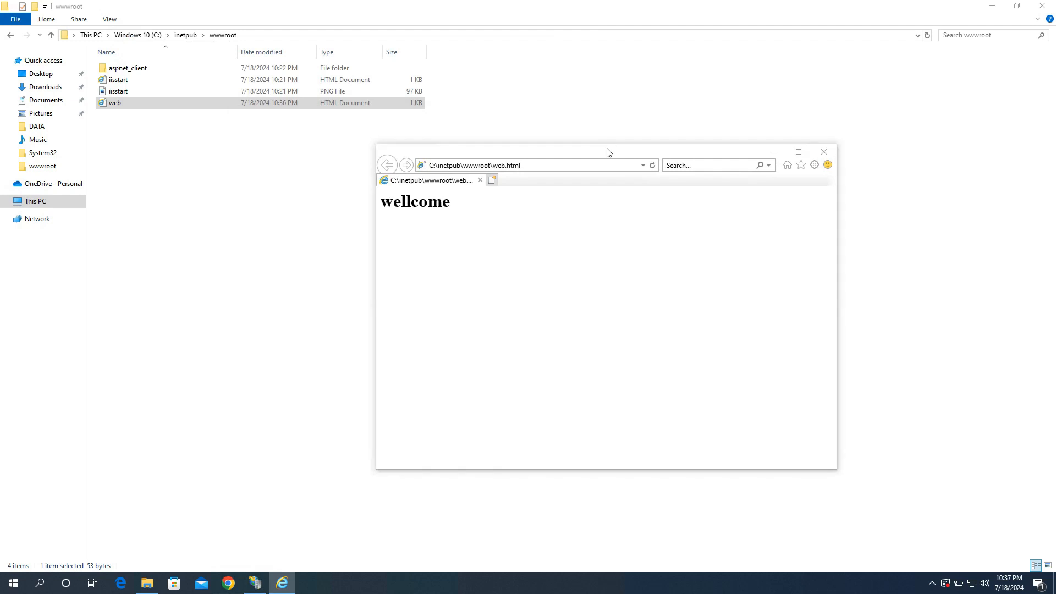
{"action": "left_click", "coordinate": [828, 156]}
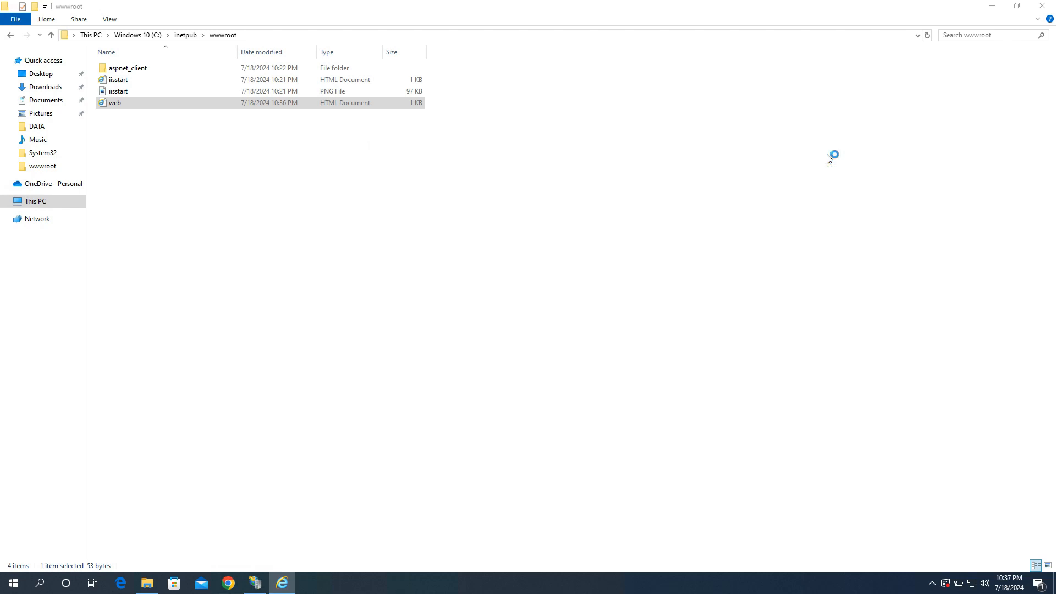
{"action": "left_click", "coordinate": [994, 10]}
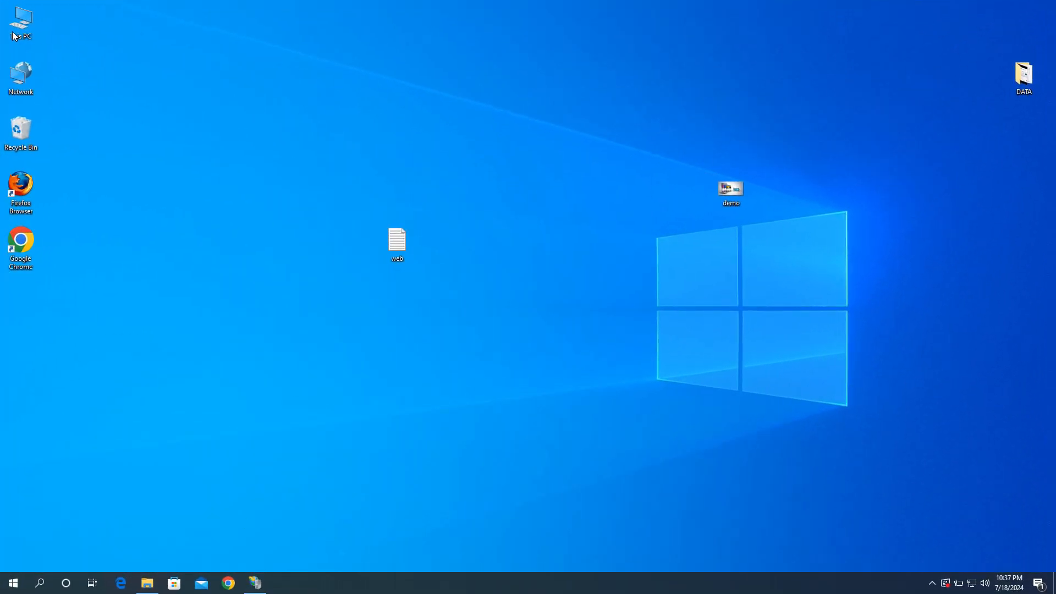
Open C:\inetpub\wwwroot in a new File Explorer window and restore it to a smaller size beside the demo image.
{"action": "double_click", "coordinate": [20, 32]}
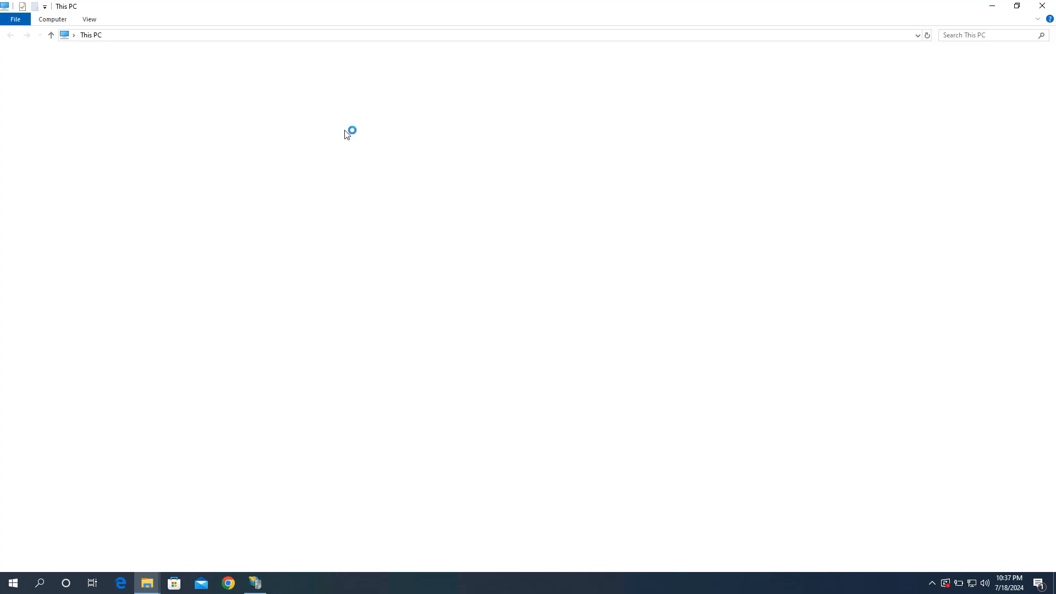
{"action": "double_click", "coordinate": [143, 98]}
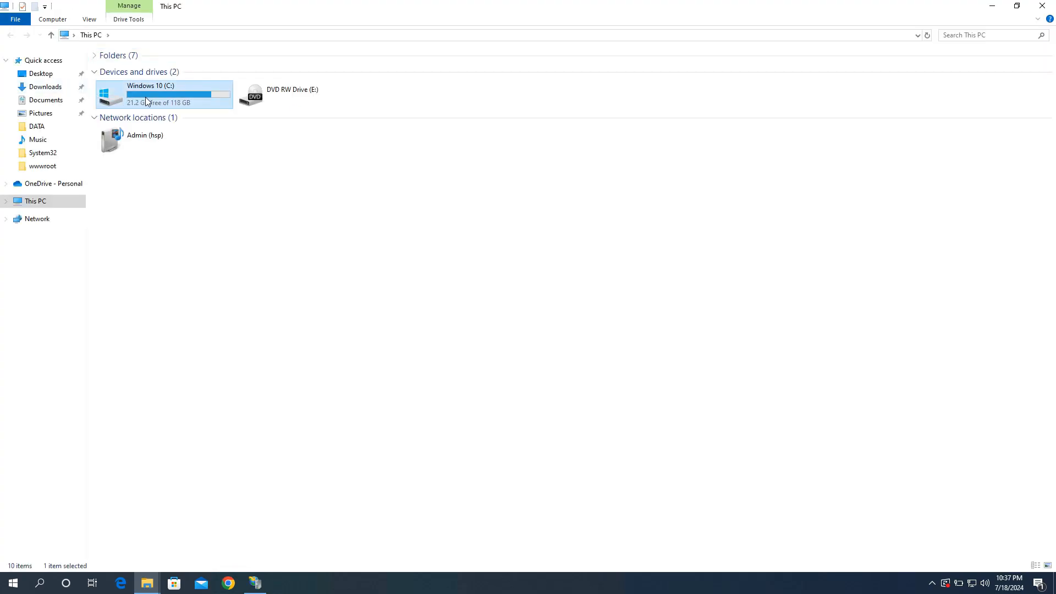
{"action": "double_click", "coordinate": [248, 94]}
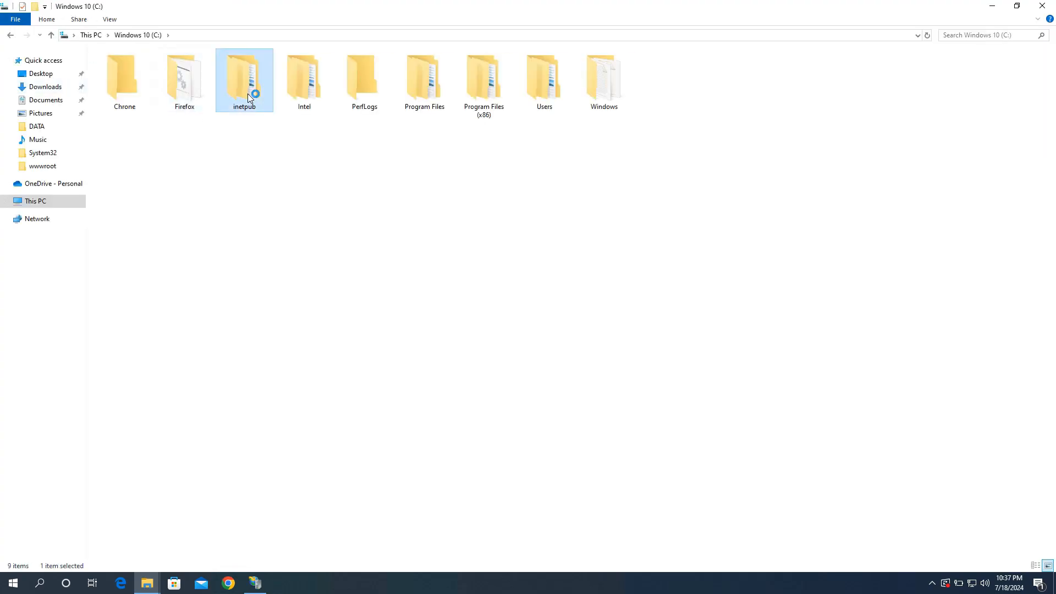
{"action": "left_click", "coordinate": [134, 115]}
{"action": "double_click", "coordinate": [134, 115]}
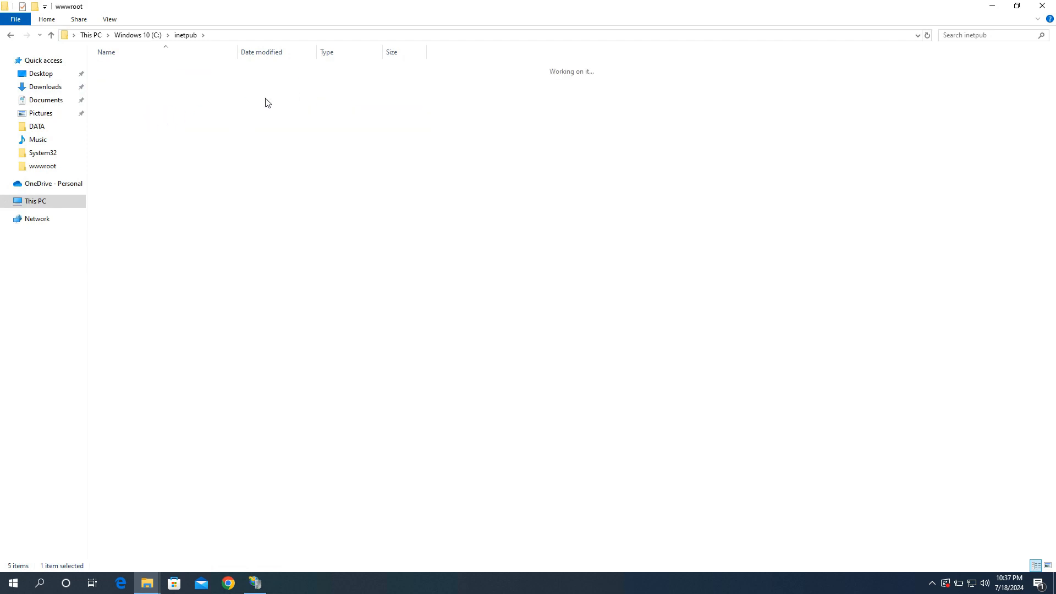
{"action": "left_click_drag", "start_coordinate": [490, 2], "coordinate": [339, 90]}
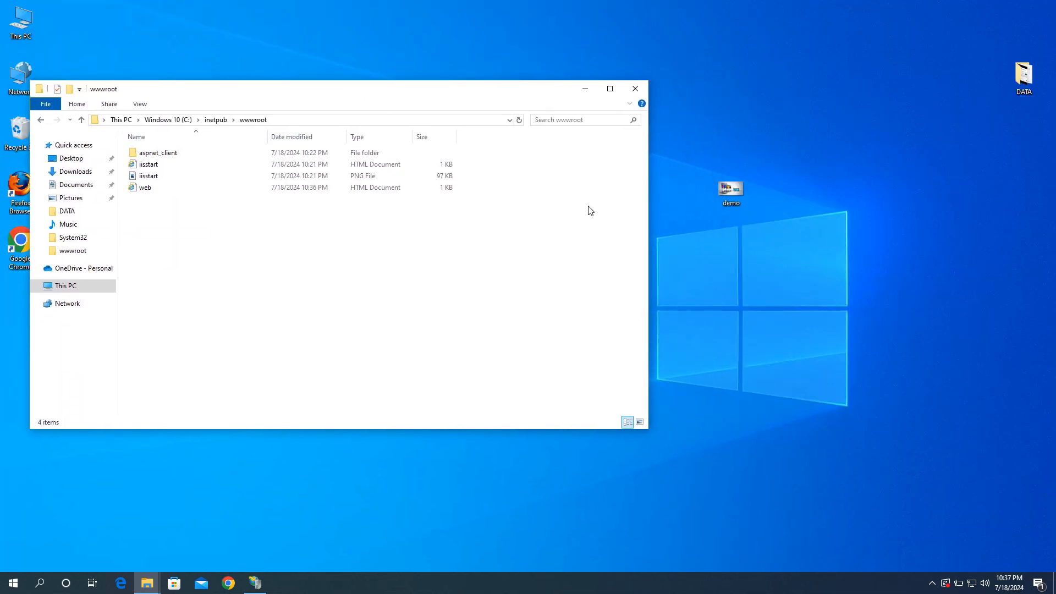
{"action": "right_click", "coordinate": [734, 194]}
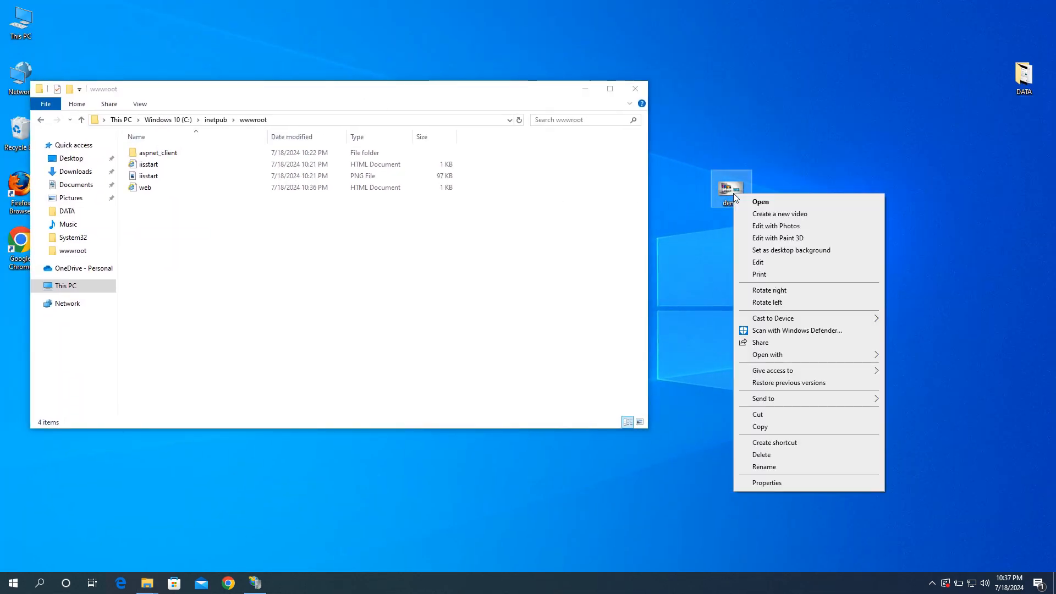
{"action": "left_click", "coordinate": [759, 415]}
{"action": "right_click", "coordinate": [172, 213]}
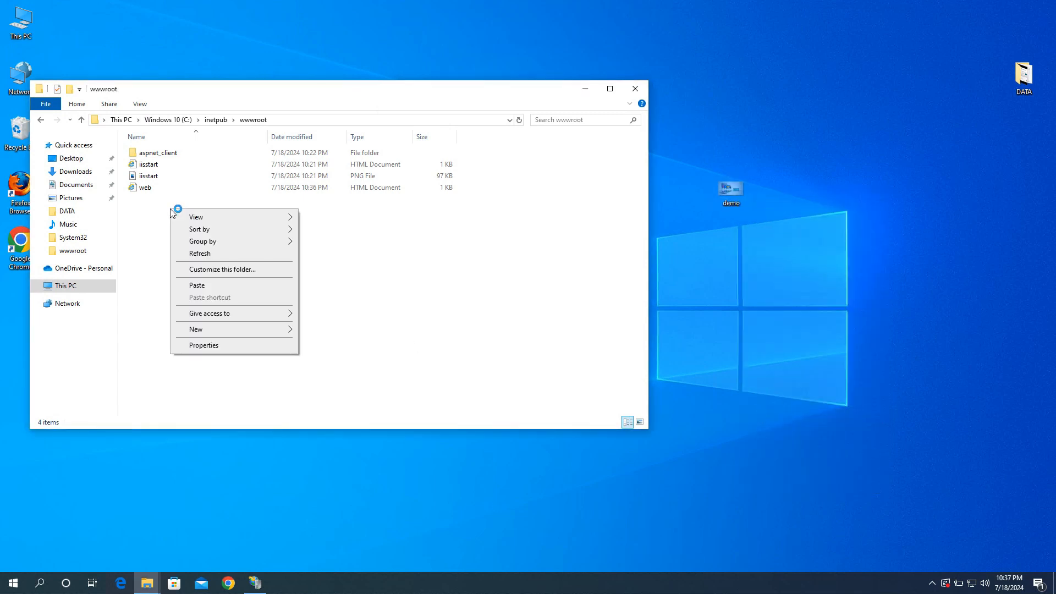
{"action": "left_click", "coordinate": [204, 287]}
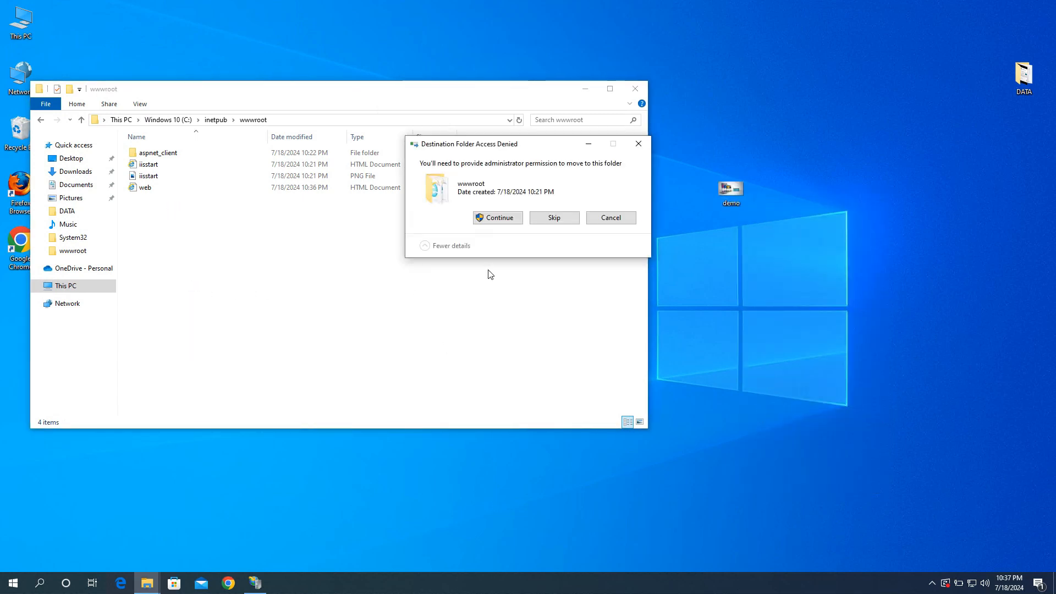
{"action": "left_click", "coordinate": [611, 218]}
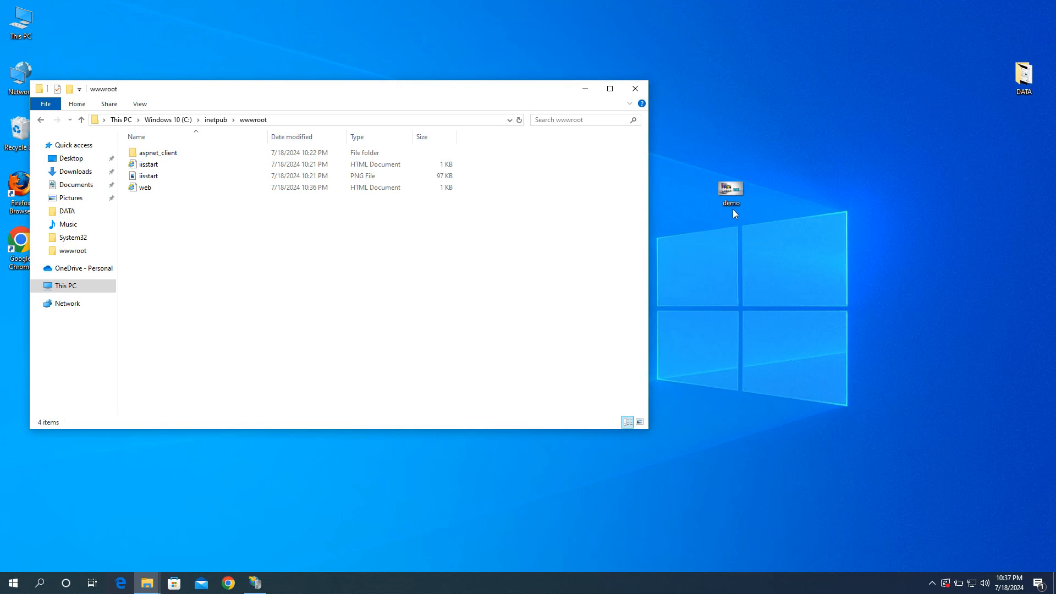
Check the file type of the demo image on the desktop in its properties and close them without changes.
{"action": "right_click", "coordinate": [737, 203]}
{"action": "left_click", "coordinate": [768, 490]}
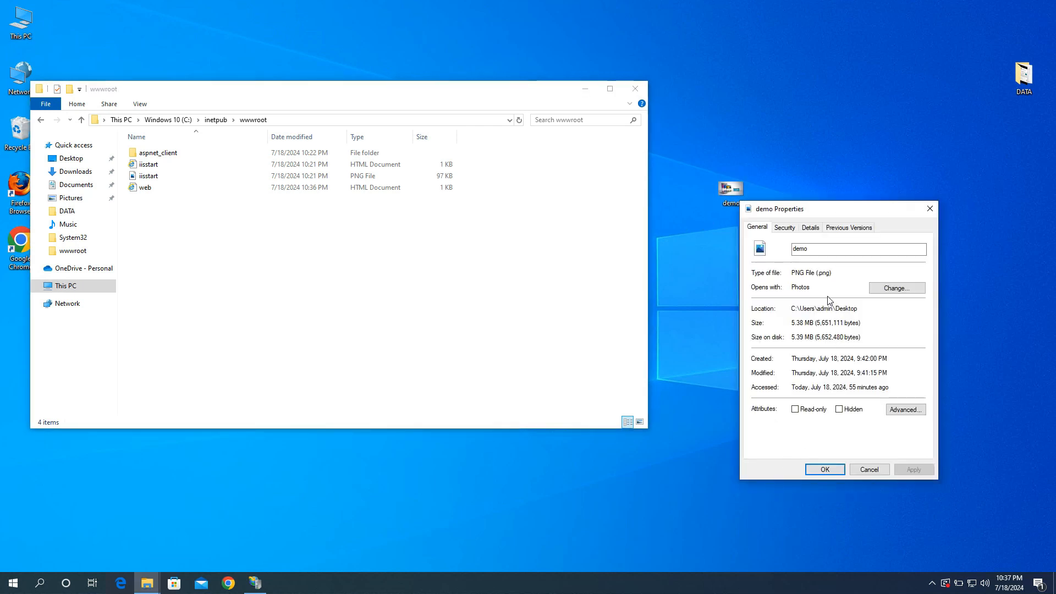
{"action": "left_click", "coordinate": [869, 469]}
Move the demo PNG image from the desktop into the wwwroot folder, granting administrator permission for the move.
{"action": "right_click", "coordinate": [731, 203]}
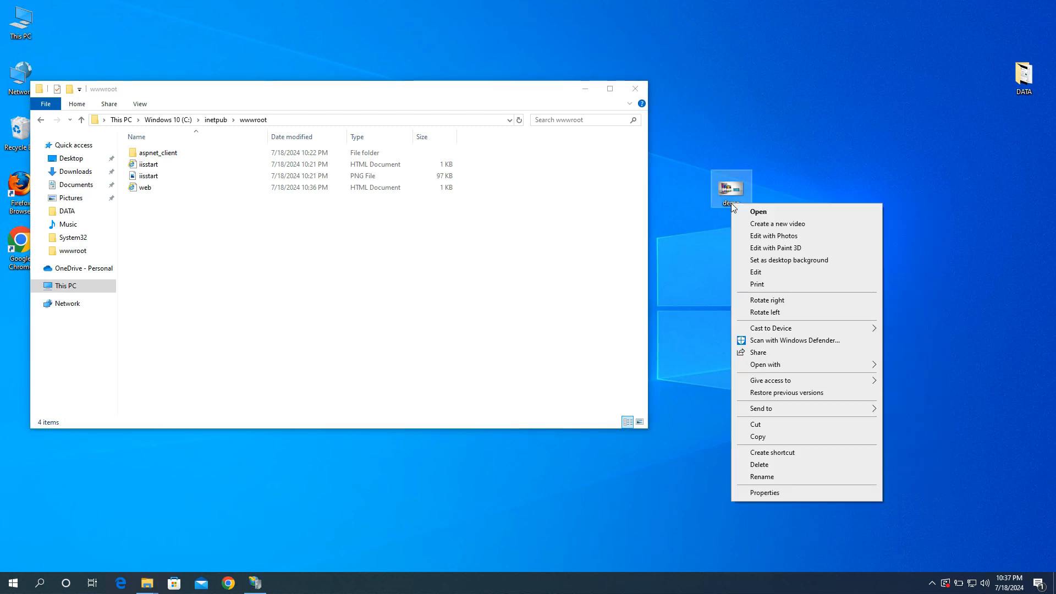
{"action": "left_click", "coordinate": [756, 424]}
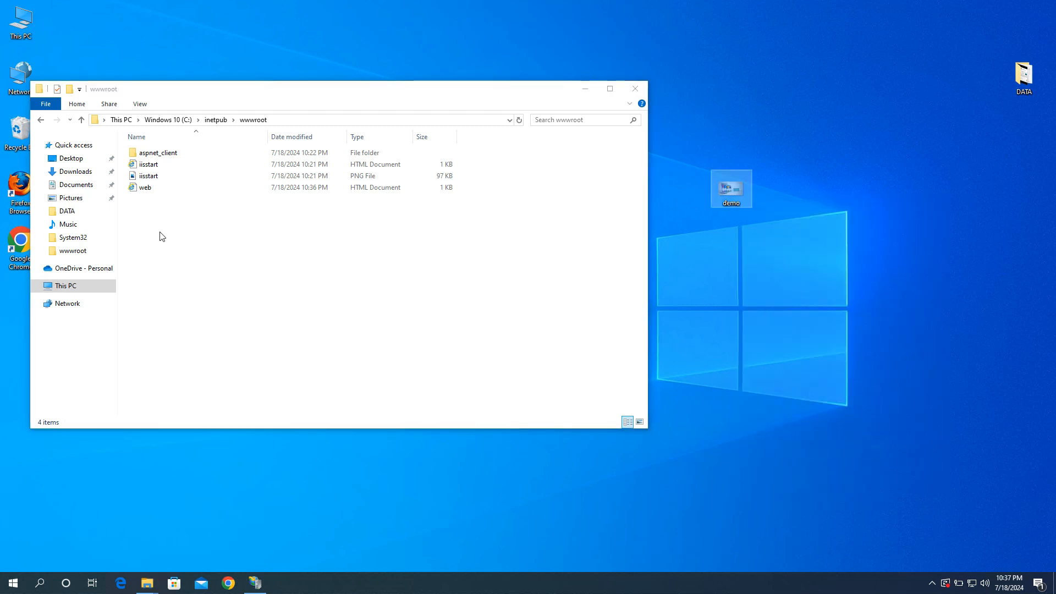
{"action": "right_click", "coordinate": [160, 224]}
{"action": "left_click", "coordinate": [189, 303]}
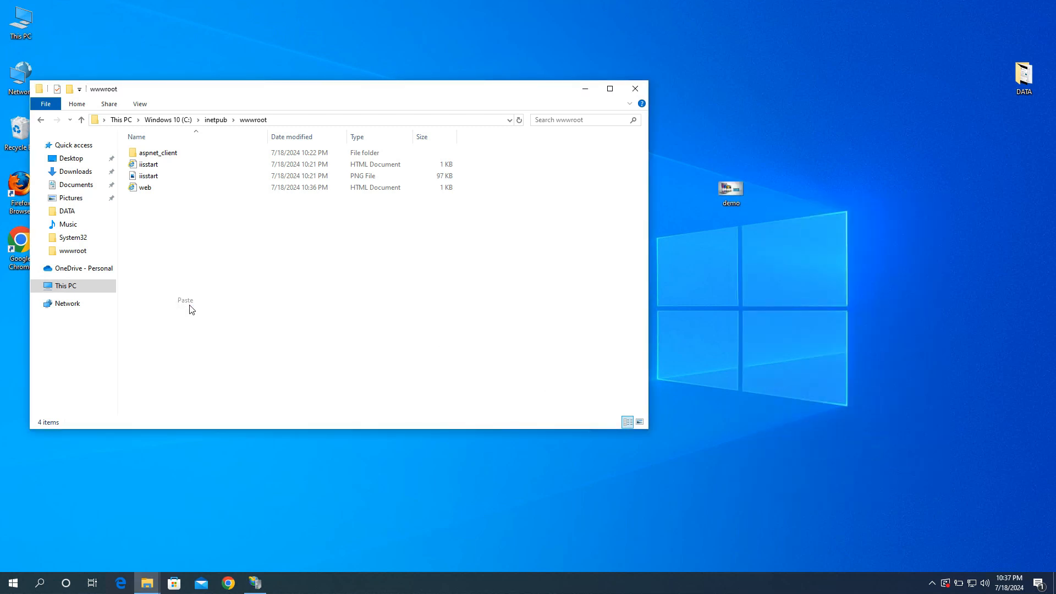
{"action": "left_click", "coordinate": [496, 219]}
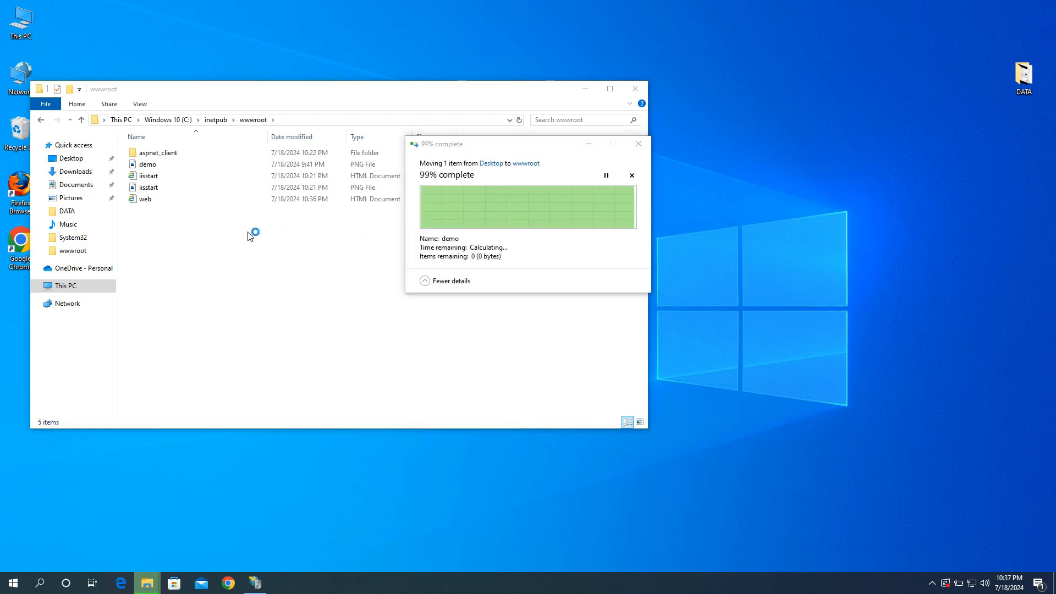
Open Chrome in a reduced-size window beside the wwwroot folder and load localhost/demo.png.
{"action": "left_click", "coordinate": [230, 586]}
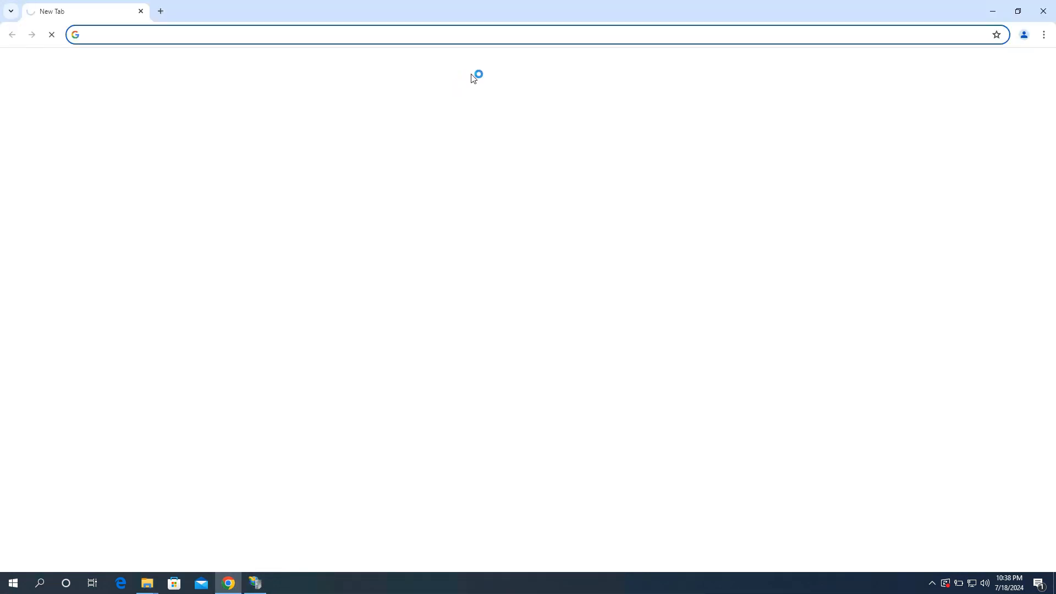
{"action": "left_click_drag", "start_coordinate": [475, 3], "coordinate": [670, 109]}
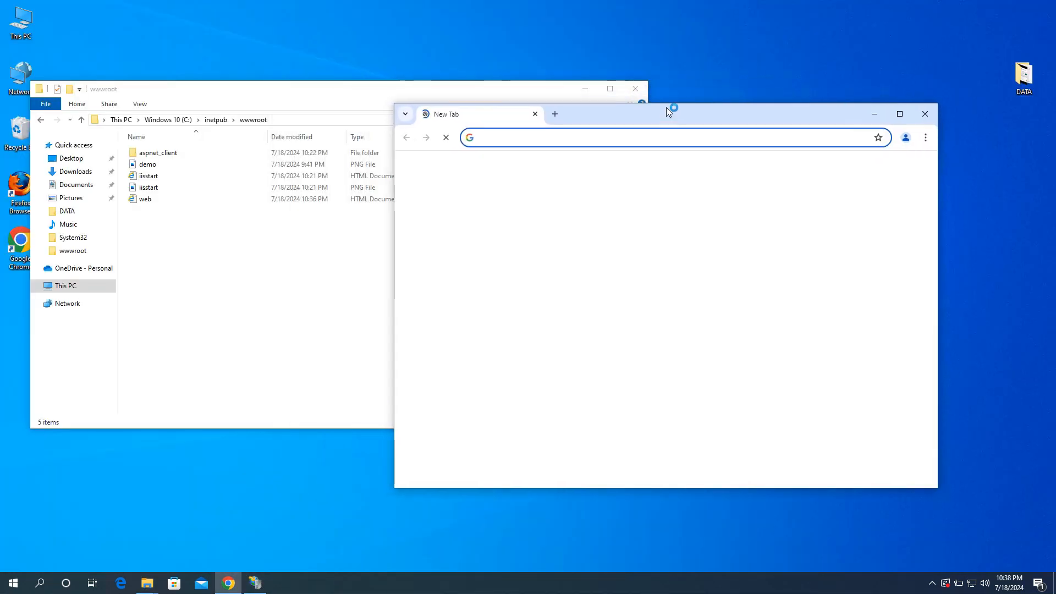
{"action": "left_click", "coordinate": [533, 137]}
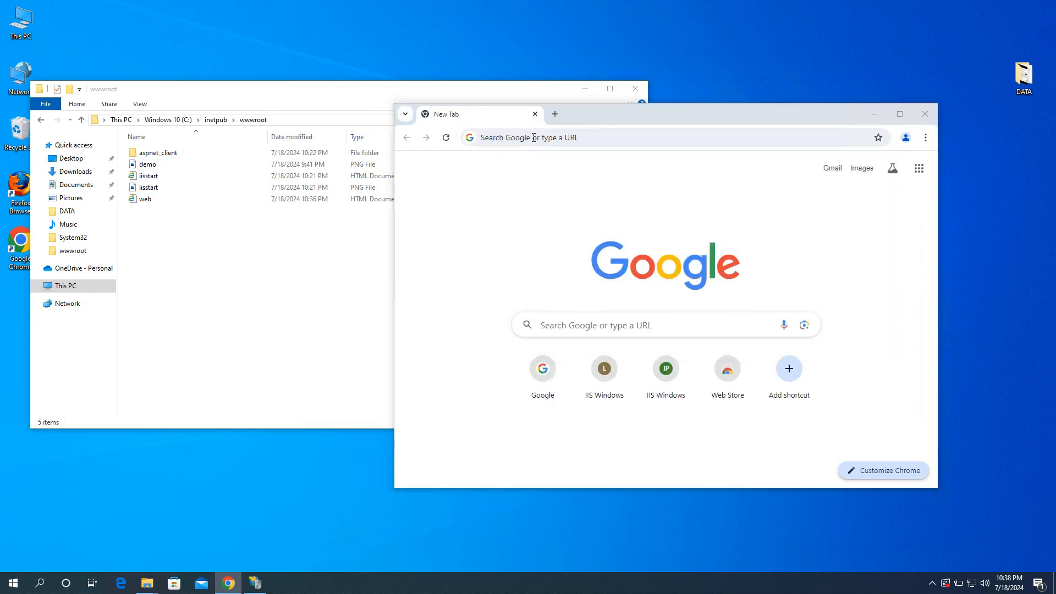
{"action": "left_click", "coordinate": [534, 137]}
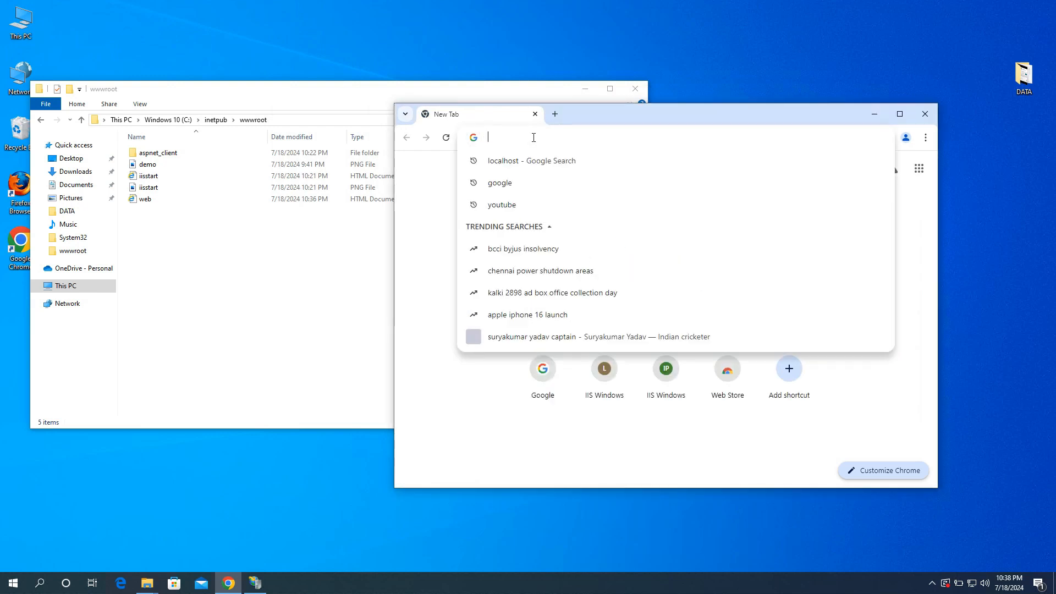
{"action": "type", "text": "localhost"}
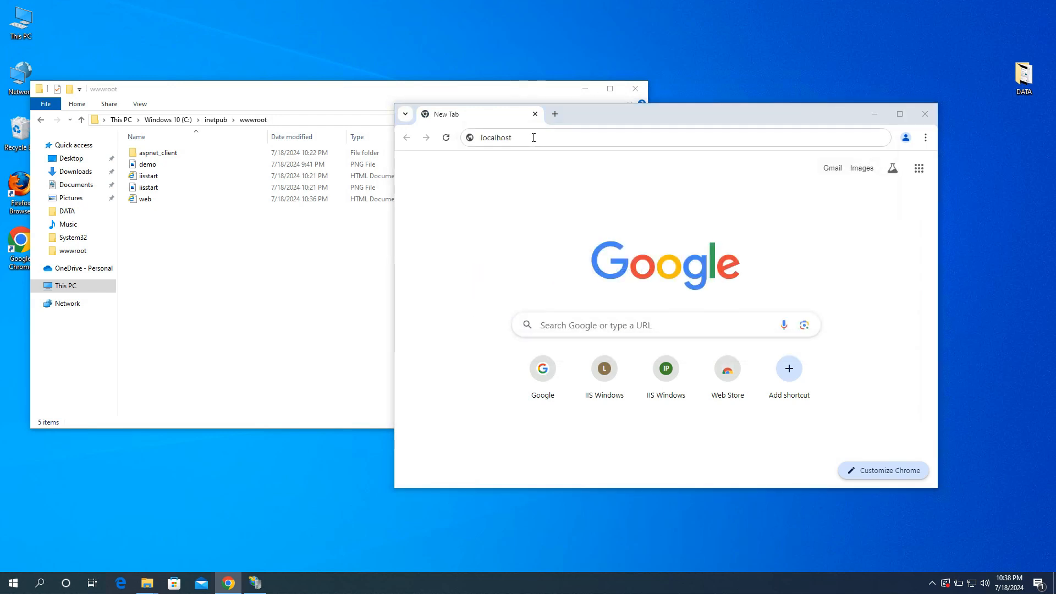
{"action": "left_click", "coordinate": [534, 137]}
{"action": "type", "text": "/"}
{"action": "left_click", "coordinate": [540, 139]}
{"action": "type", "text": "d"}
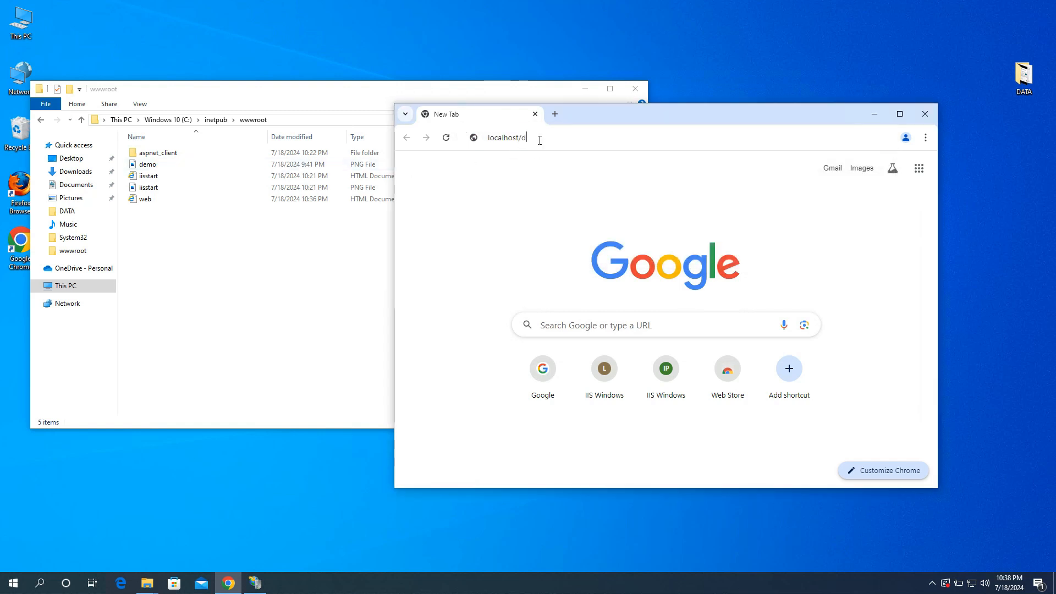
{"action": "type", "text": "emo.pn"}
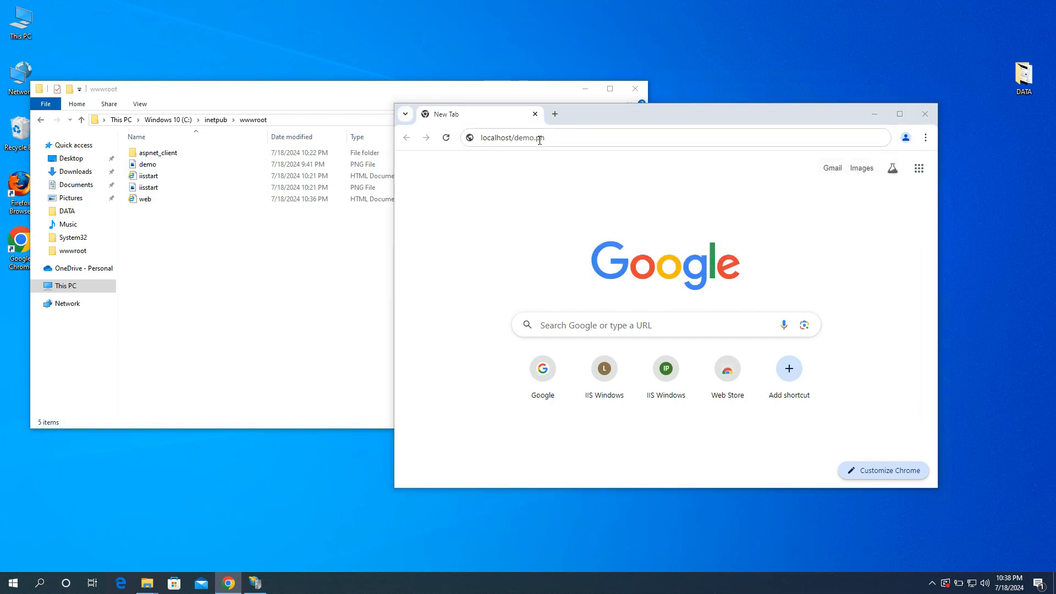
{"action": "left_click", "coordinate": [540, 140]}
{"action": "left_click", "coordinate": [551, 139]}
{"action": "type", "text": "g"}
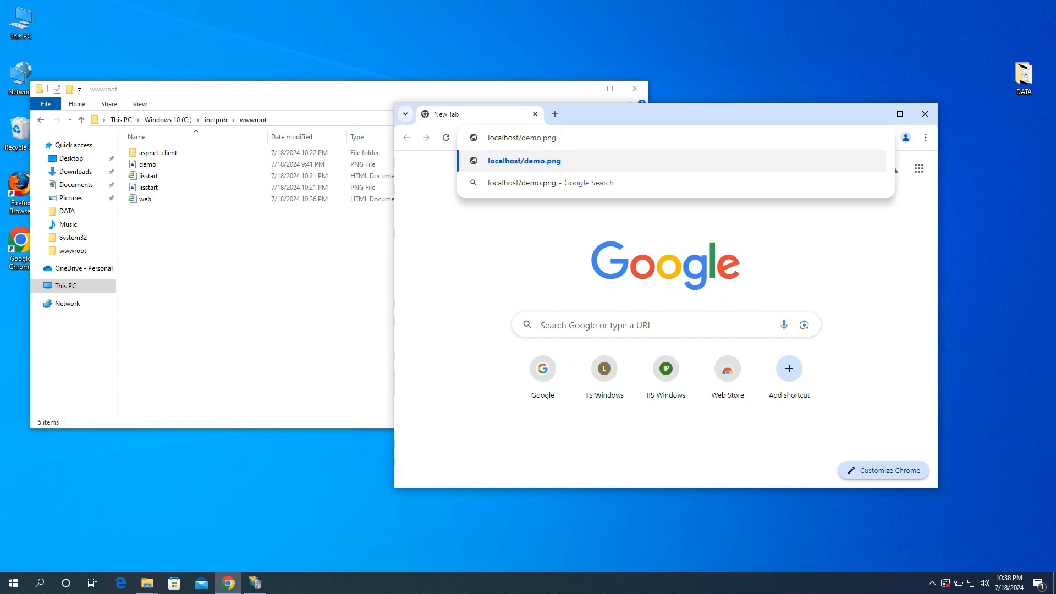
{"action": "key", "text": "Return"}
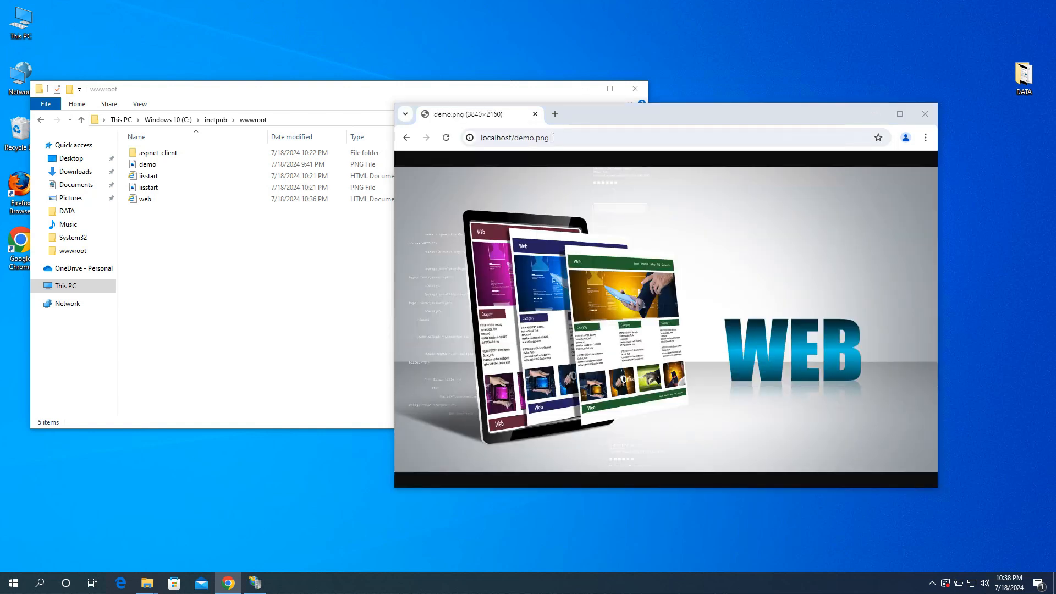
View the served demo image in a maximized browser window, then restore the window to its smaller size.
{"action": "left_click", "coordinate": [900, 114]}
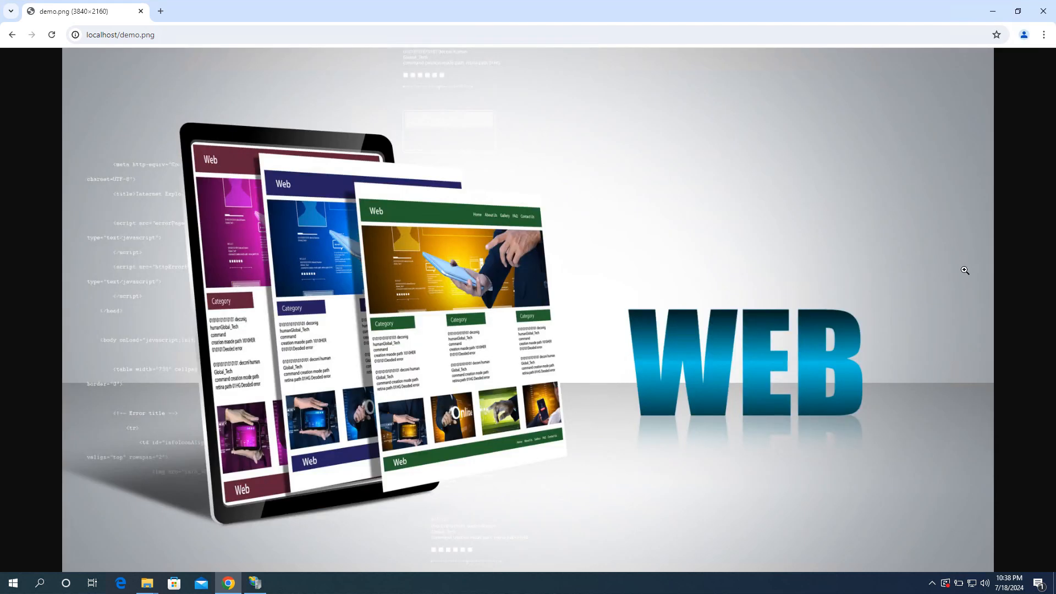
{"action": "left_click", "coordinate": [1019, 11]}
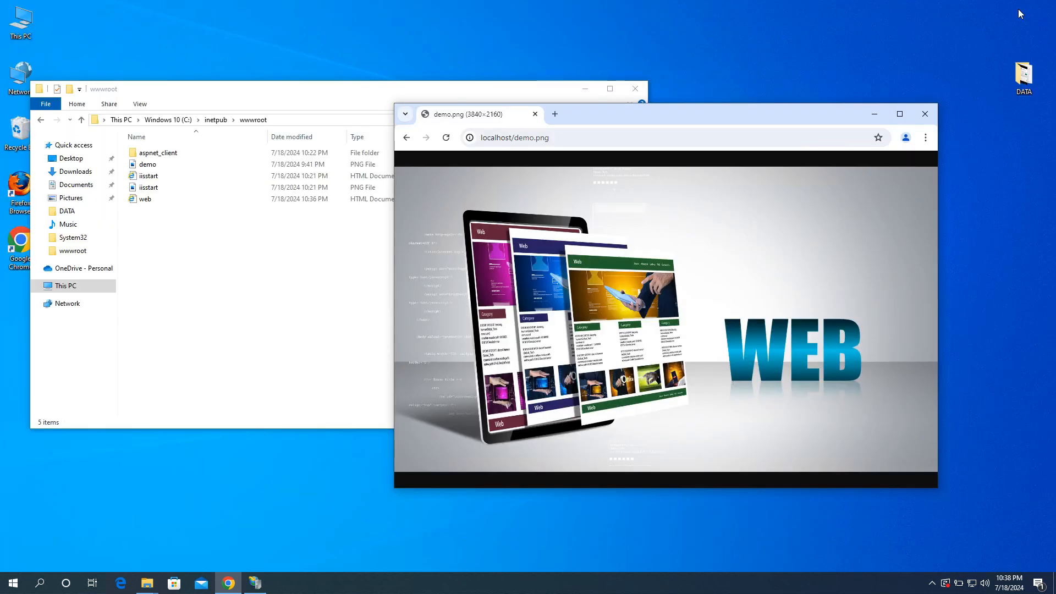
{"action": "left_click", "coordinate": [1019, 9]}
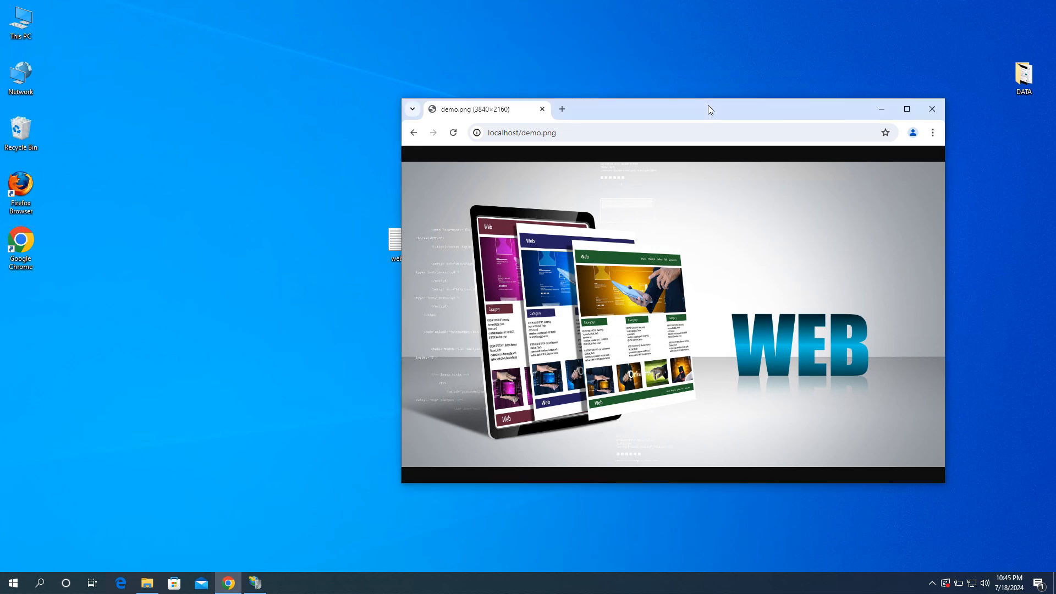
{"action": "left_click_drag", "start_coordinate": [708, 105], "coordinate": [726, 100]}
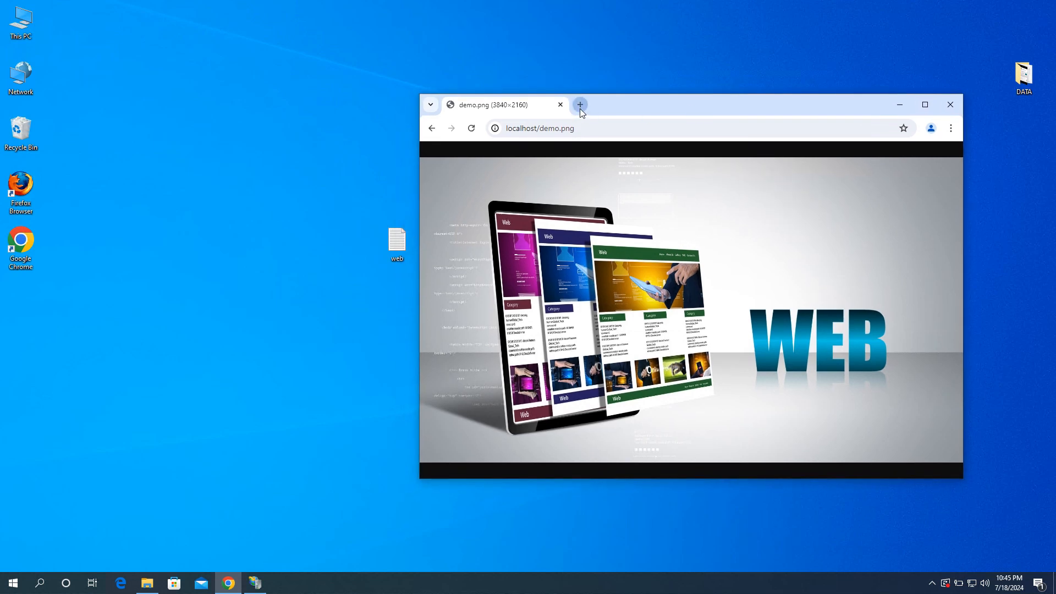
Load localhost in a new browser tab and move the browser window aside.
{"action": "left_click", "coordinate": [579, 108]}
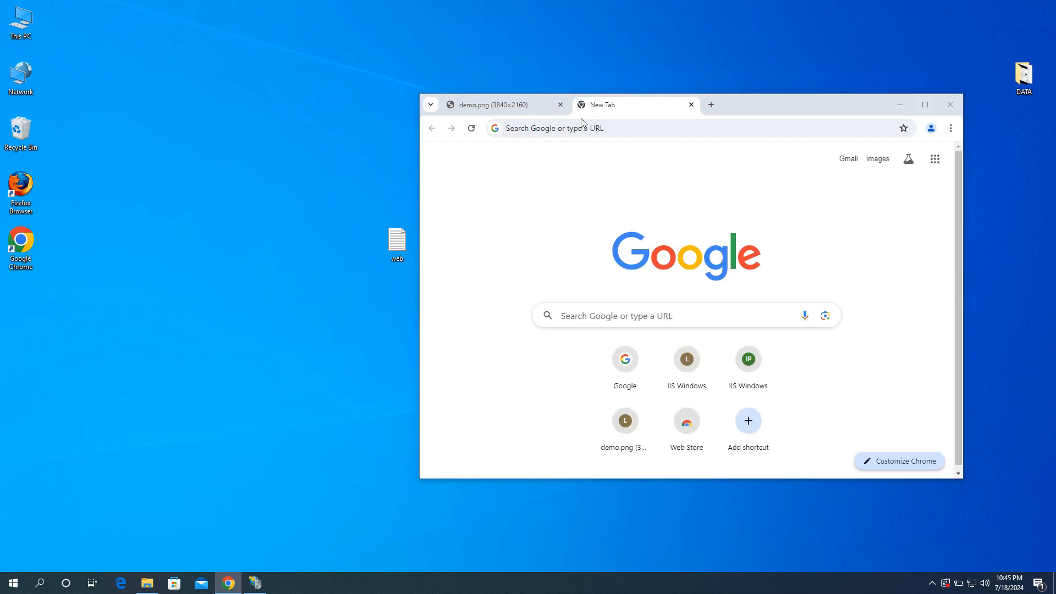
{"action": "left_click", "coordinate": [596, 125]}
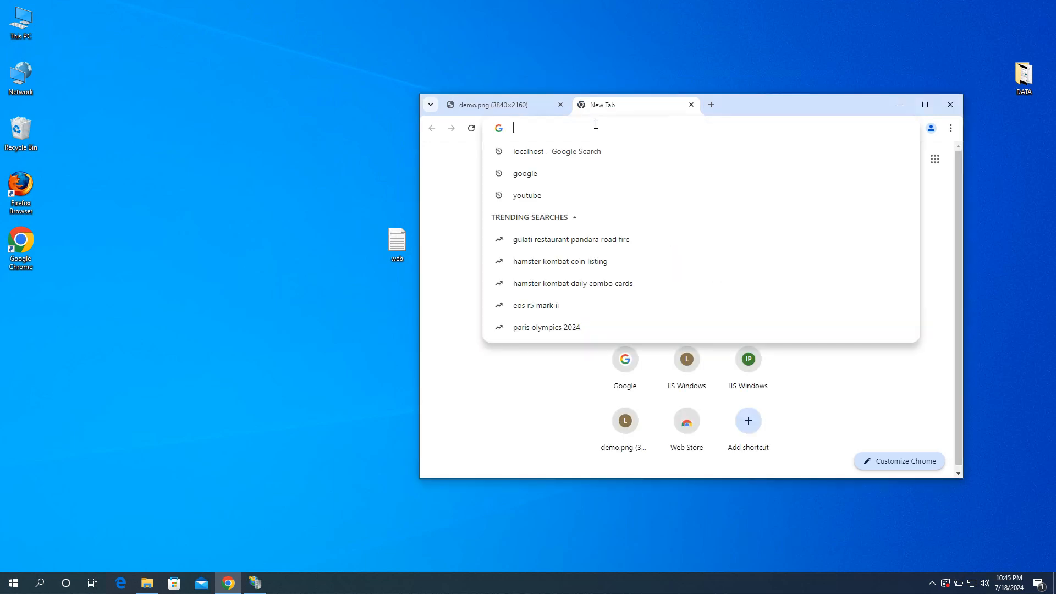
{"action": "type", "text": "localhost/demo.png"}
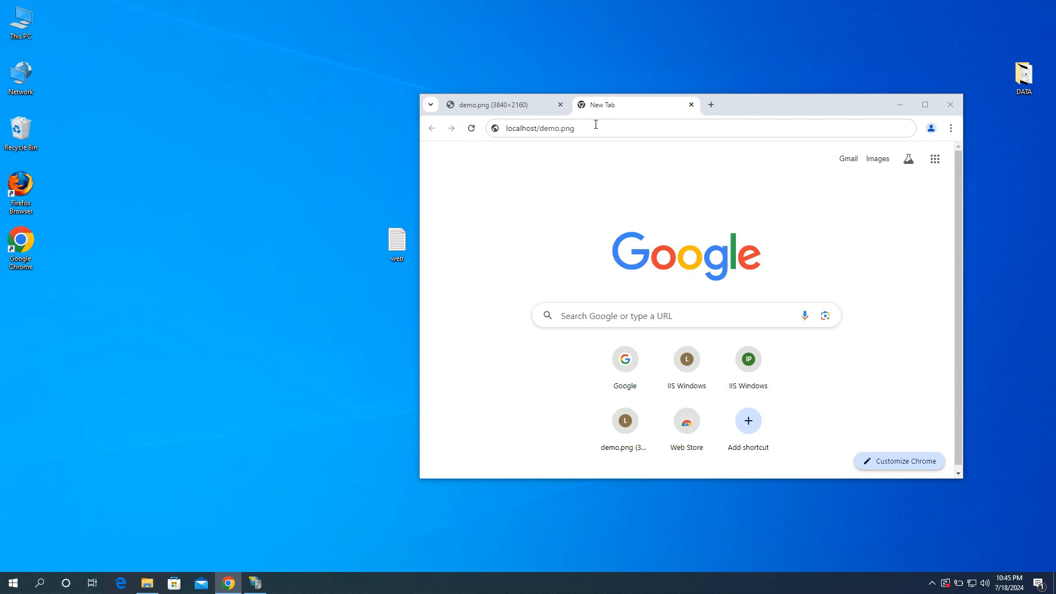
{"action": "left_click", "coordinate": [598, 124]}
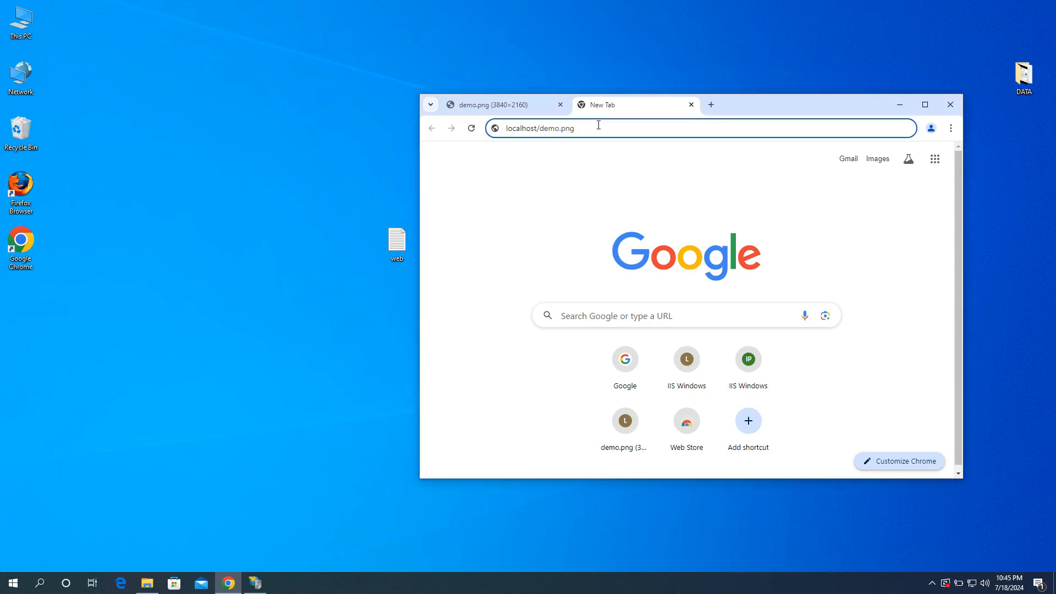
{"action": "key", "text": "BackSpace"}
{"action": "key", "text": "BackSpace"}
{"action": "key", "text": "BackSpace"}
{"action": "key", "text": "BackSpace"}
{"action": "key", "text": "BackSpace"}
{"action": "key", "text": "BackSpace"}
{"action": "key", "text": "BackSpace"}
{"action": "key", "text": "BackSpace"}
{"action": "key", "text": "BackSpace"}
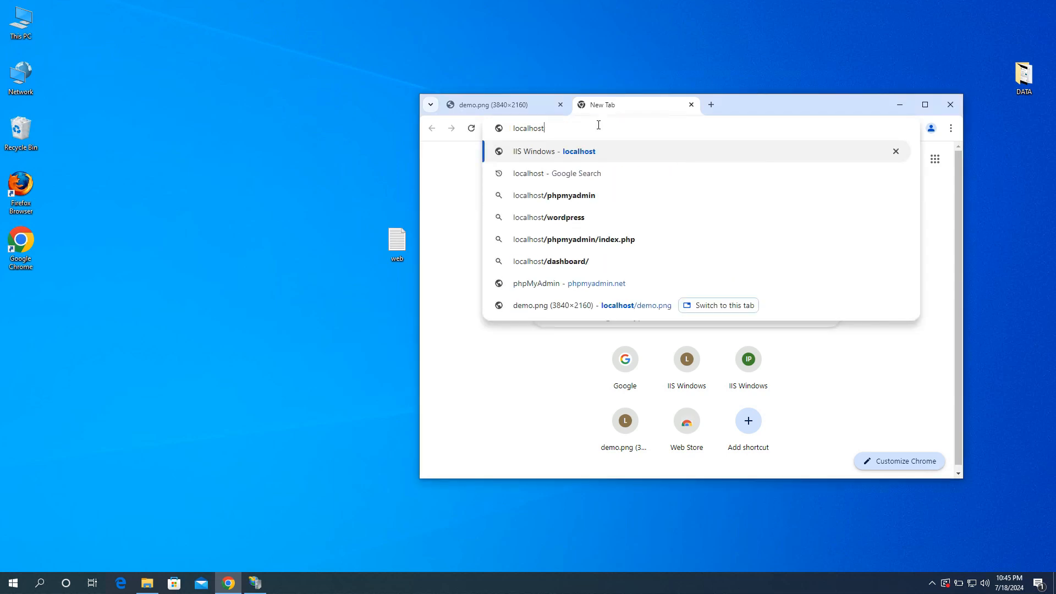
{"action": "key", "text": "Return"}
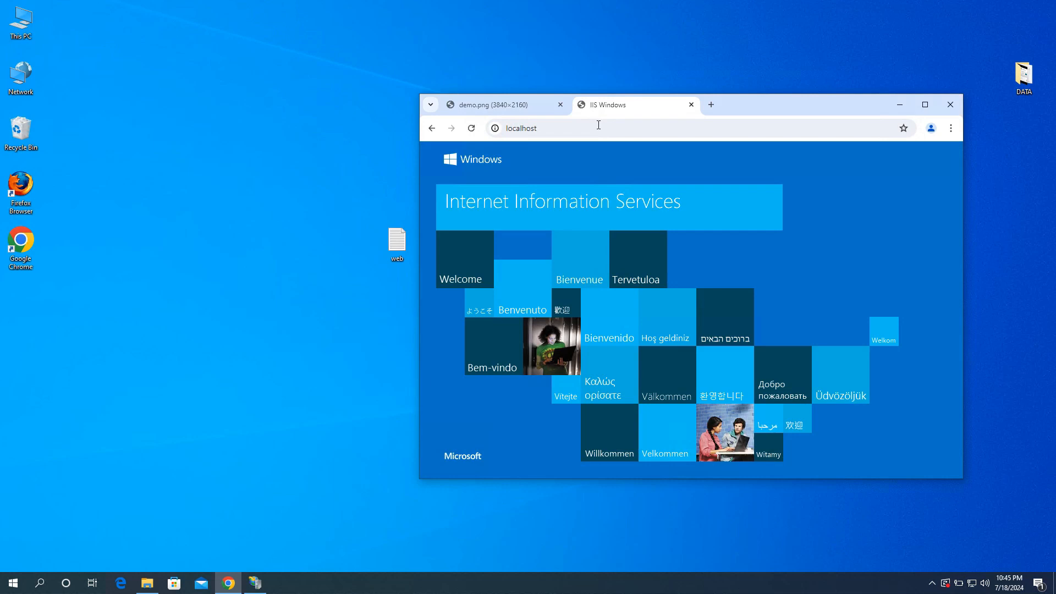
{"action": "left_click_drag", "start_coordinate": [769, 106], "coordinate": [807, 96]}
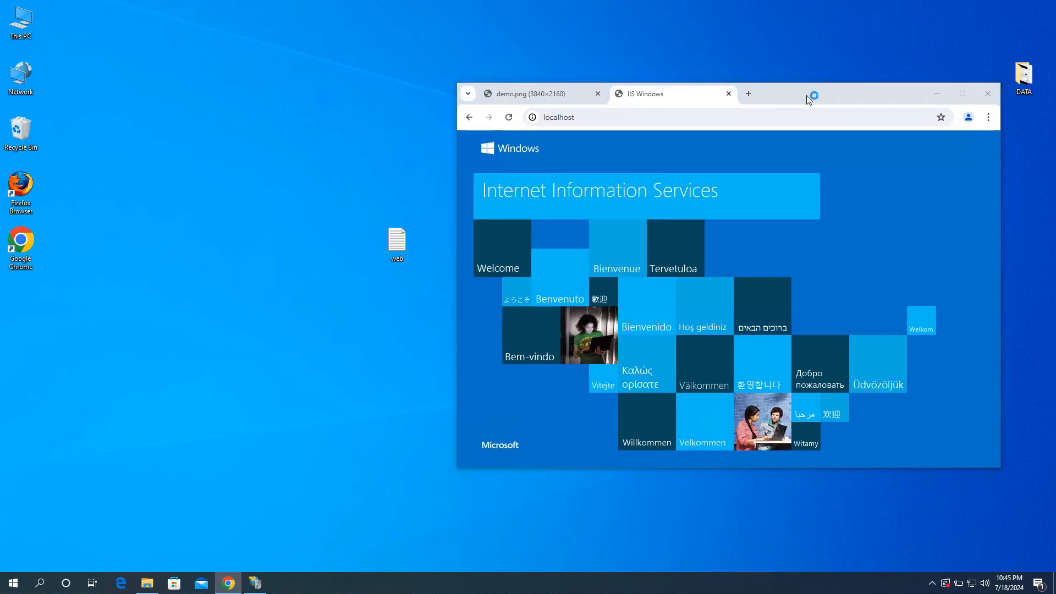
{"action": "left_click", "coordinate": [807, 96]}
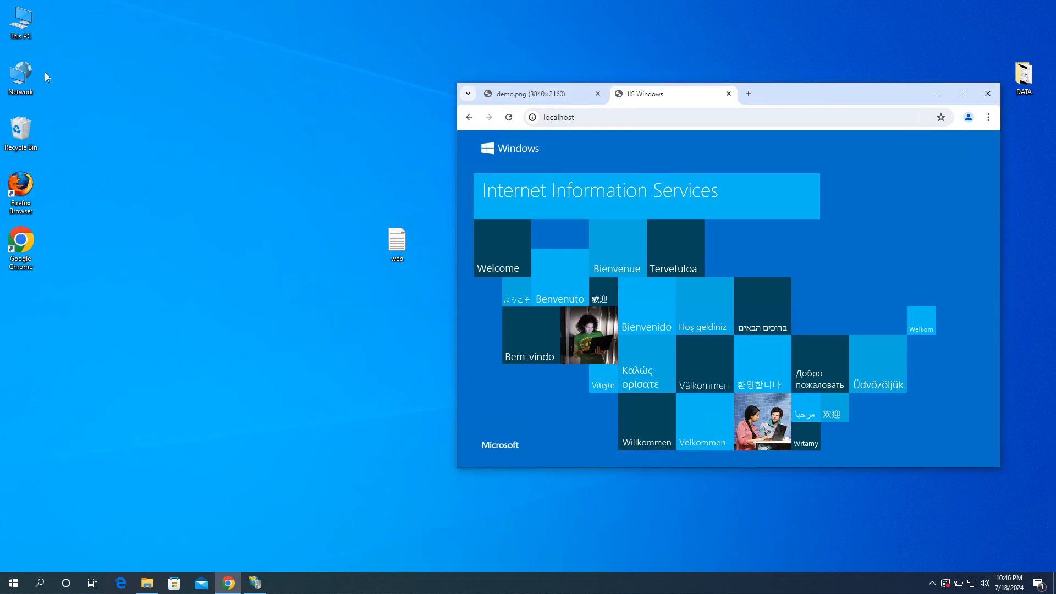
Look up the web server's IPv4 address in the Ethernet connection details and place the details beside the browser.
{"action": "right_click", "coordinate": [26, 78]}
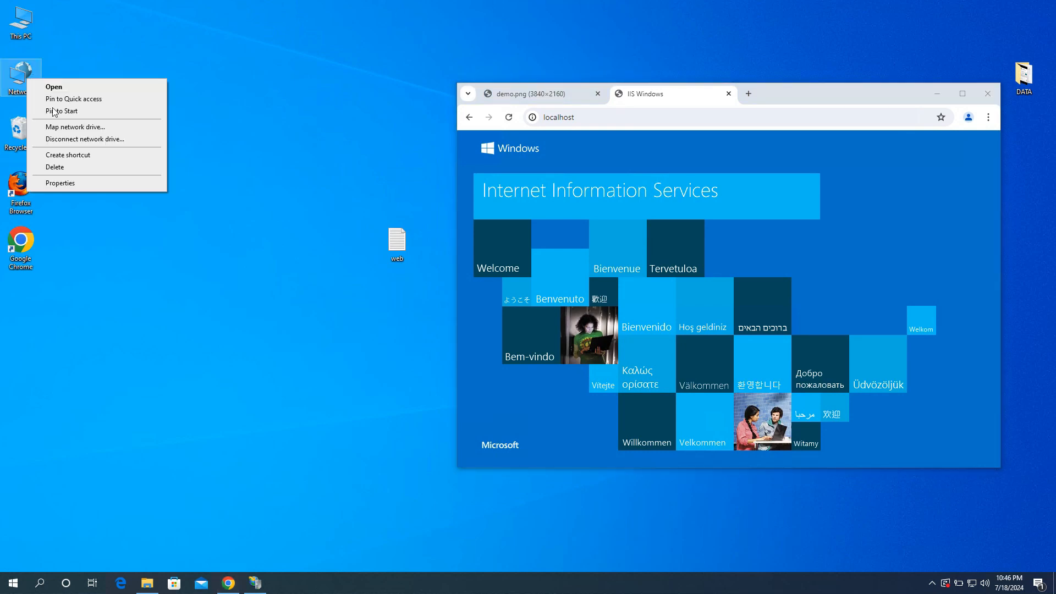
{"action": "left_click", "coordinate": [71, 183]}
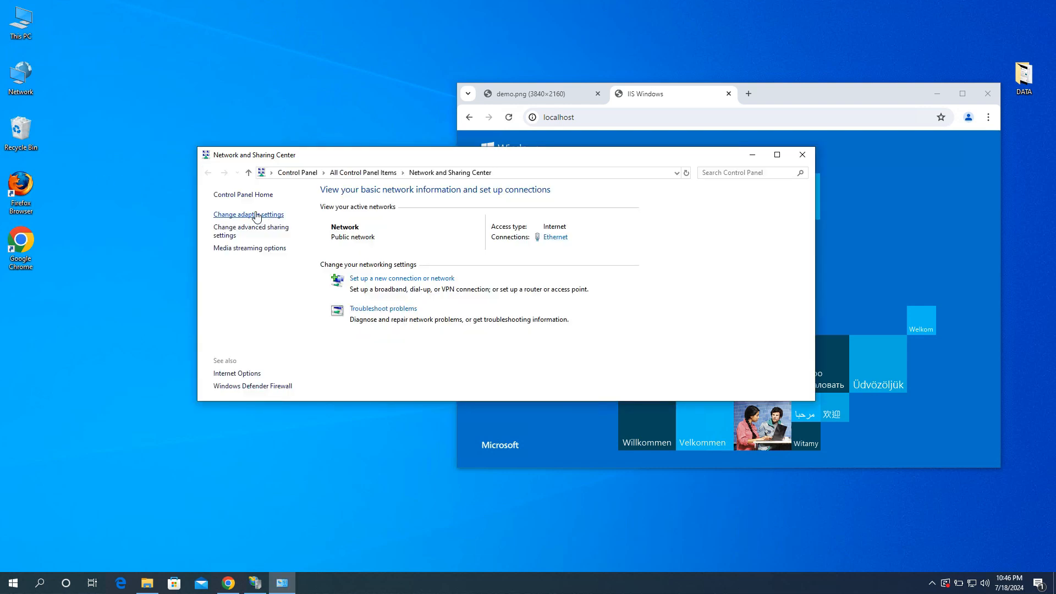
{"action": "left_click", "coordinate": [257, 215]}
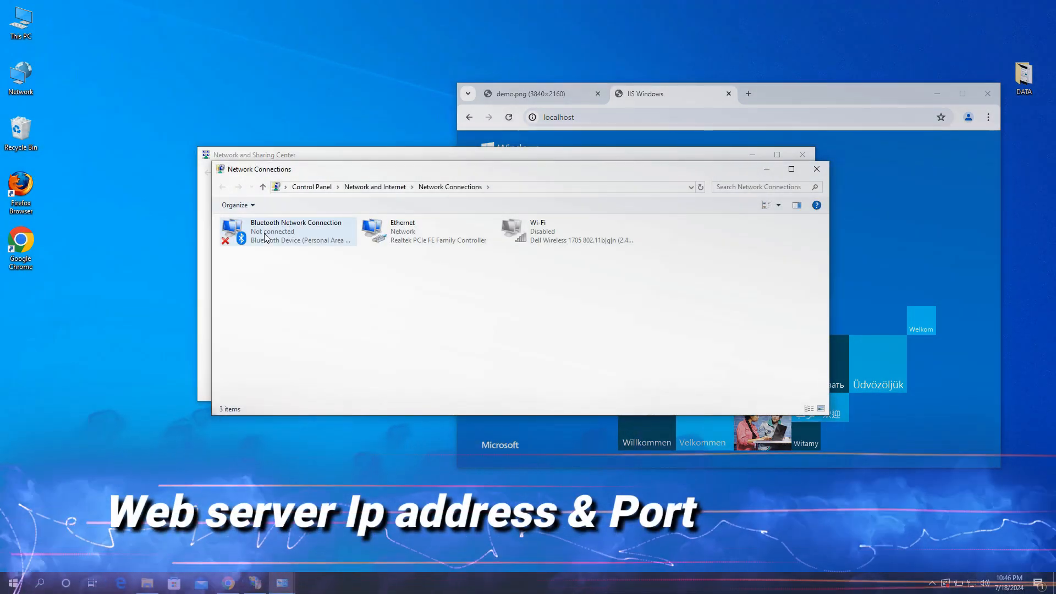
{"action": "left_click", "coordinate": [398, 232]}
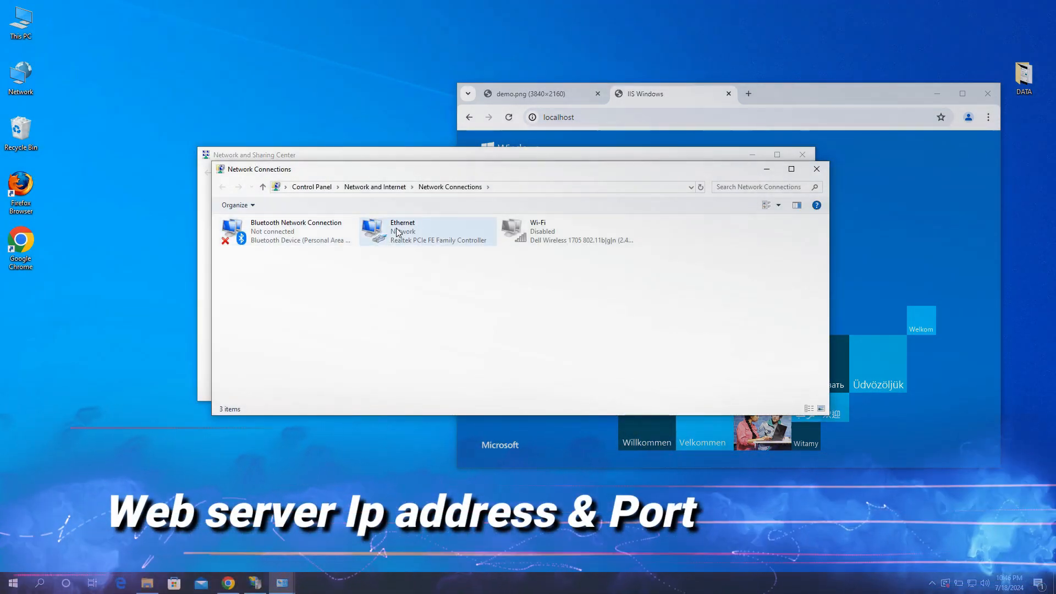
{"action": "right_click", "coordinate": [399, 232]}
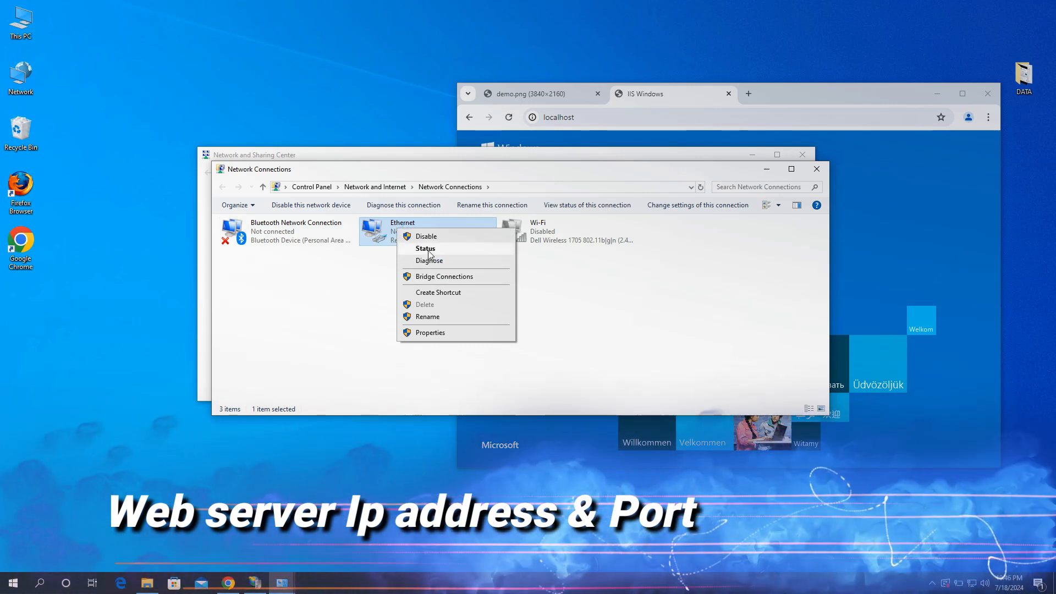
{"action": "left_click", "coordinate": [428, 251]}
{"action": "left_click", "coordinate": [465, 284]}
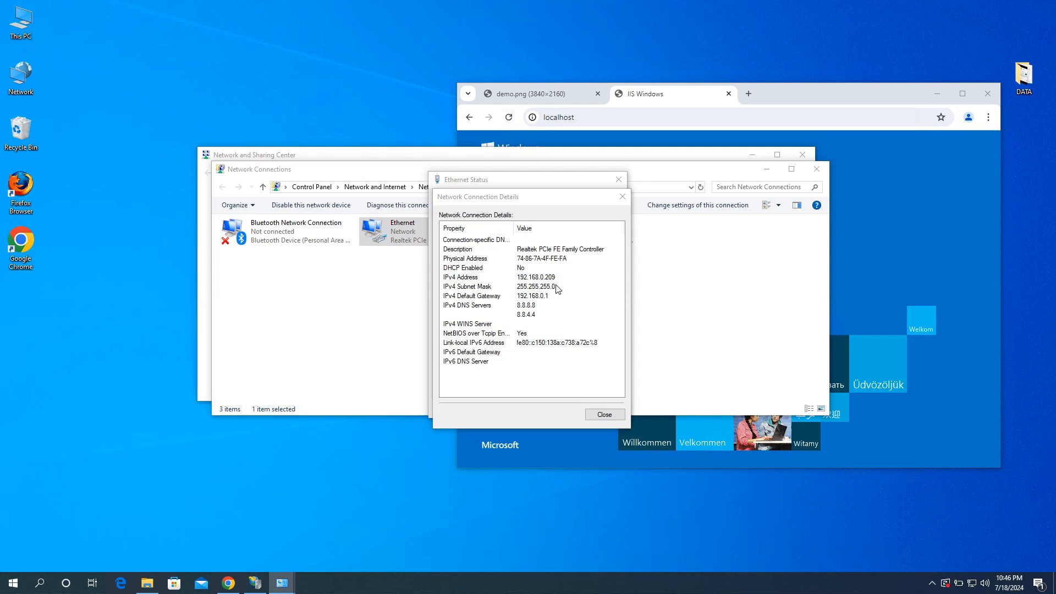
{"action": "left_click_drag", "start_coordinate": [512, 194], "coordinate": [218, 179]}
{"action": "left_click_drag", "start_coordinate": [839, 90], "coordinate": [841, 110]}
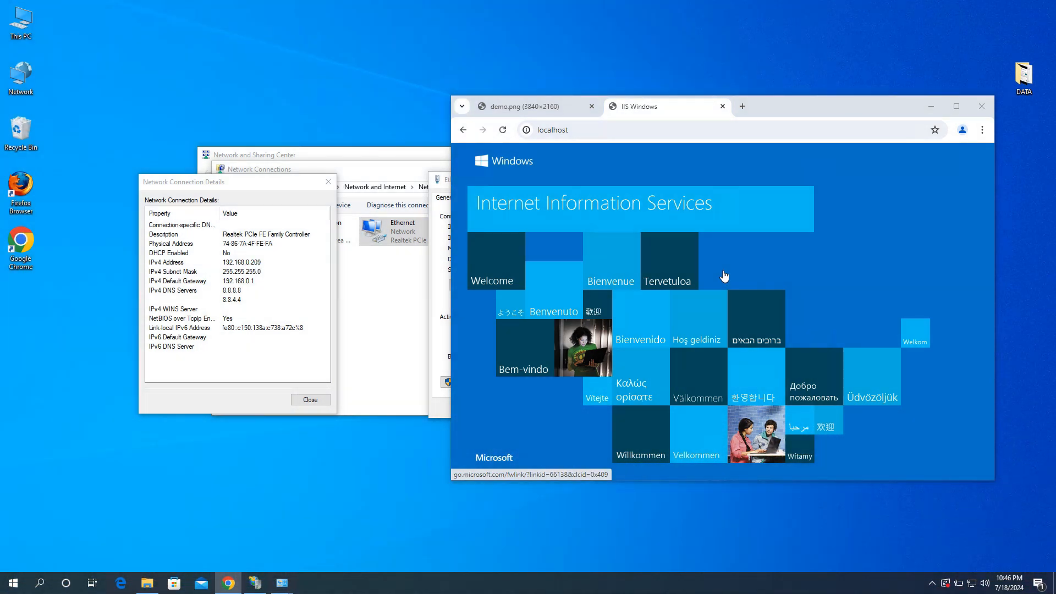
Reduce the full-screen Remote Desktop session to a window beside the mirrored phone, with the network connection details in view.
{"action": "mouse_move", "coordinate": [544, 4]}
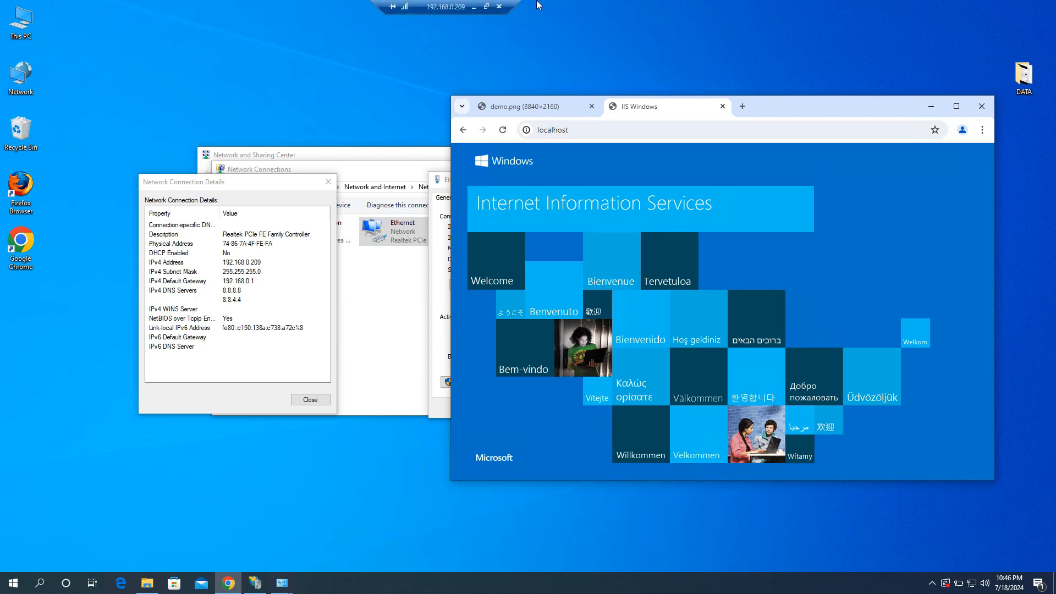
{"action": "left_click", "coordinate": [486, 6]}
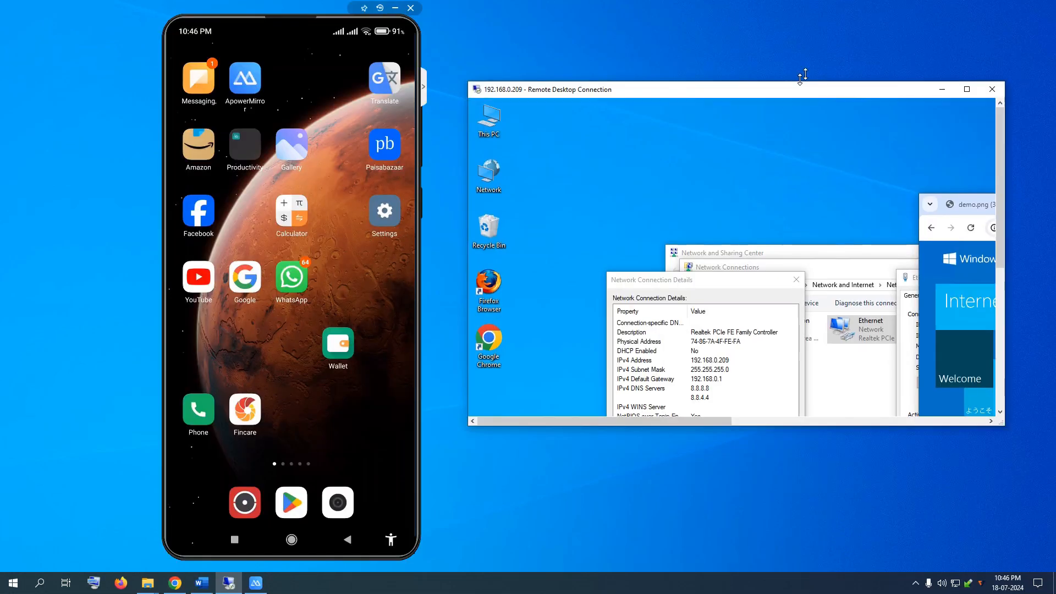
{"action": "mouse_move", "coordinate": [708, 422]}
{"action": "left_mouse_down"}
{"action": "mouse_move", "coordinate": [738, 426]}
{"action": "mouse_move", "coordinate": [719, 424]}
{"action": "left_mouse_up"}
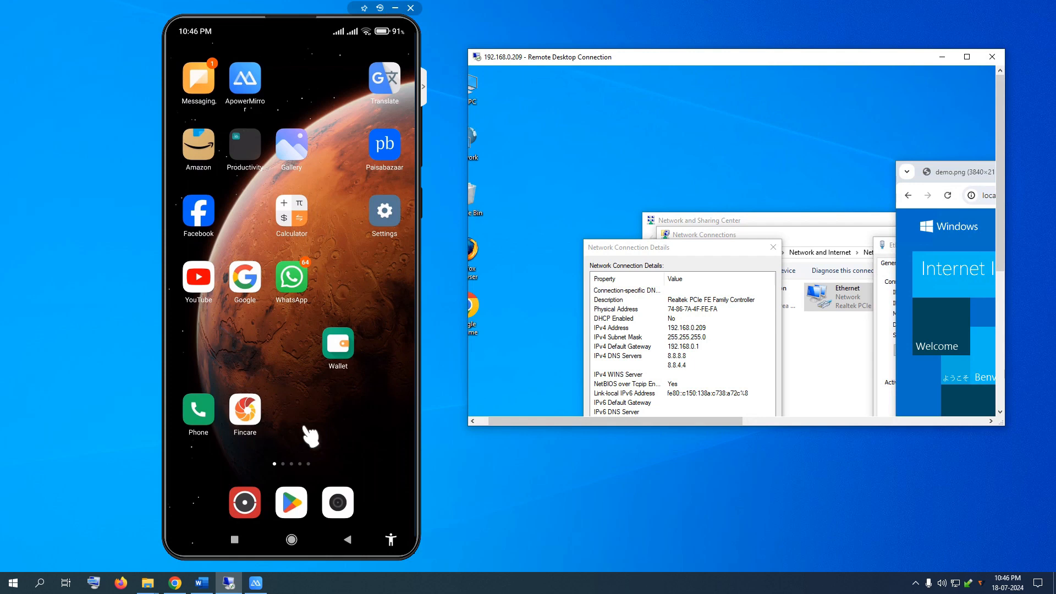
Check the mirrored phone's Wi-Fi connection and open 192.168.0.209 in the phone's browser.
{"action": "scroll", "coordinate": [303, 427], "scroll_direction": "up", "scroll_amount": 1}
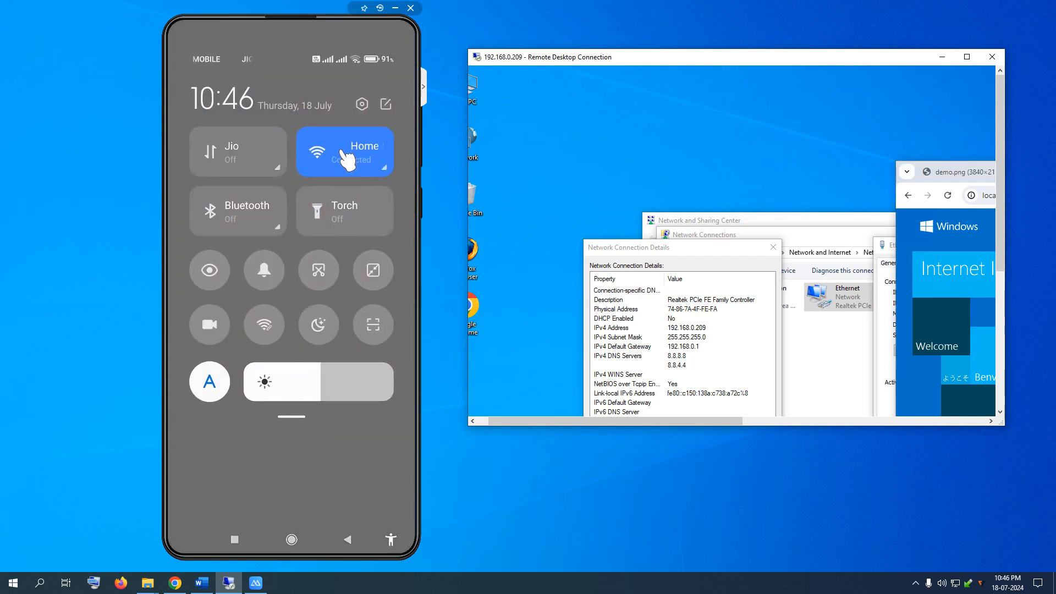
{"action": "left_click", "coordinate": [339, 512]}
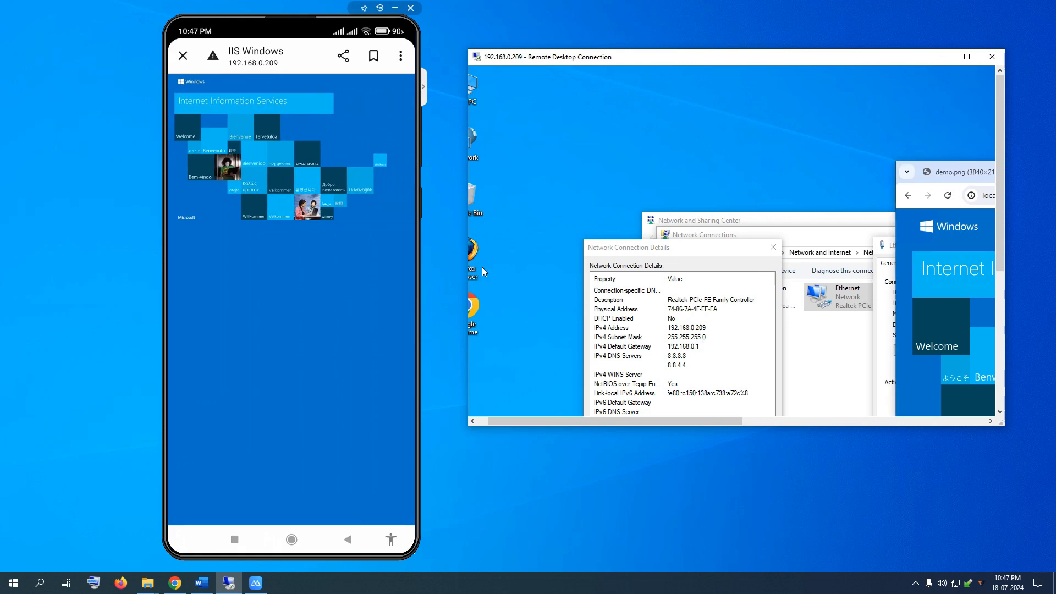
Close the network connection details and Ethernet status dialogs in the remote session and bring its desktop icons into view.
{"action": "left_click", "coordinate": [774, 247]}
{"action": "left_click_drag", "start_coordinate": [935, 245], "coordinate": [598, 251]}
{"action": "left_click", "coordinate": [778, 249]}
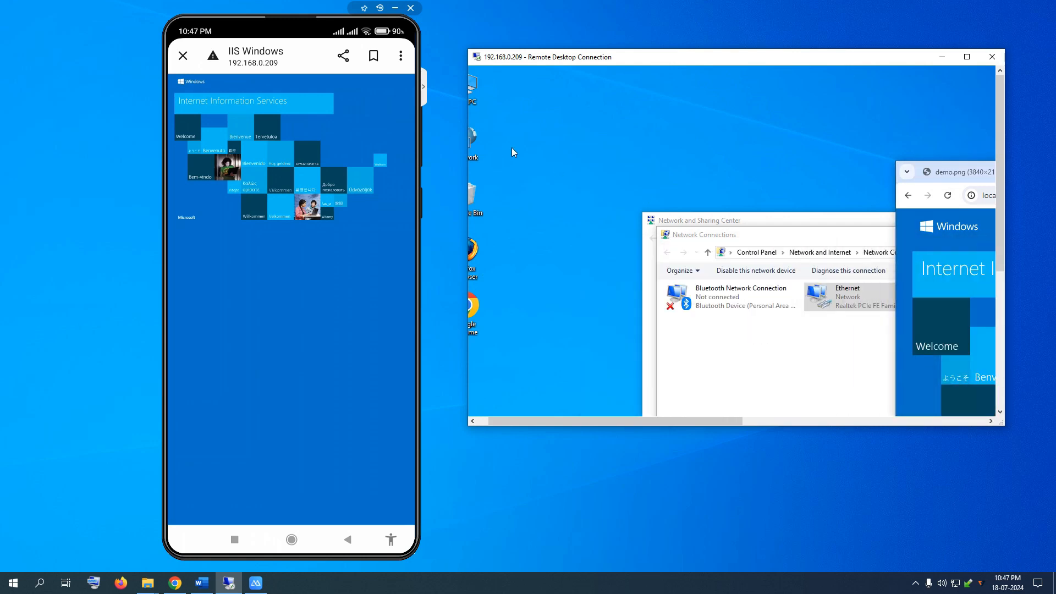
{"action": "left_click_drag", "start_coordinate": [637, 422], "coordinate": [625, 422]}
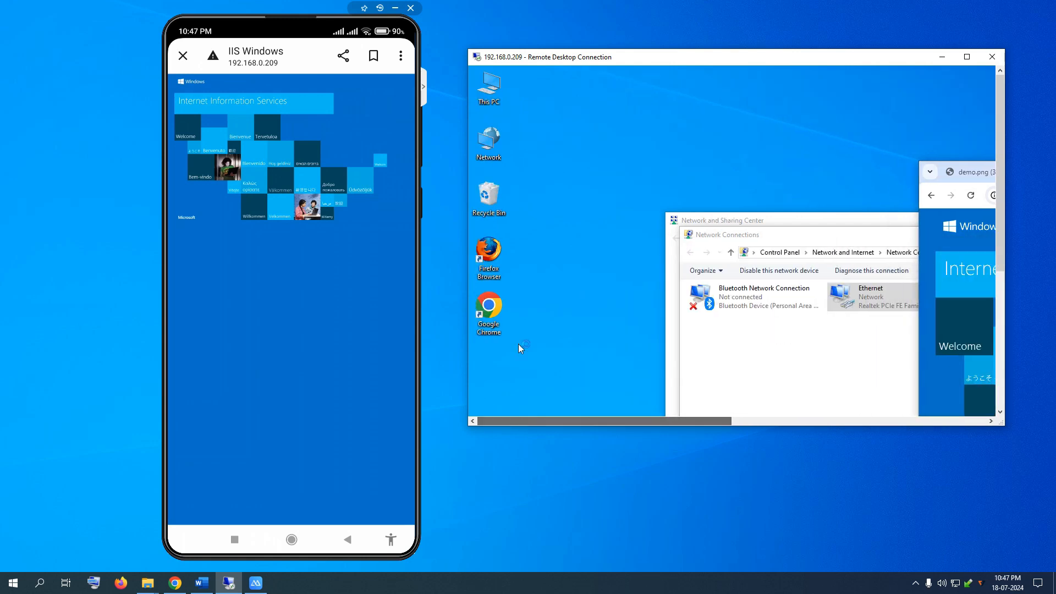
Open the C:\inetpub\wwwroot folder in the remote session to show the files the web server hosts.
{"action": "double_click", "coordinate": [491, 93]}
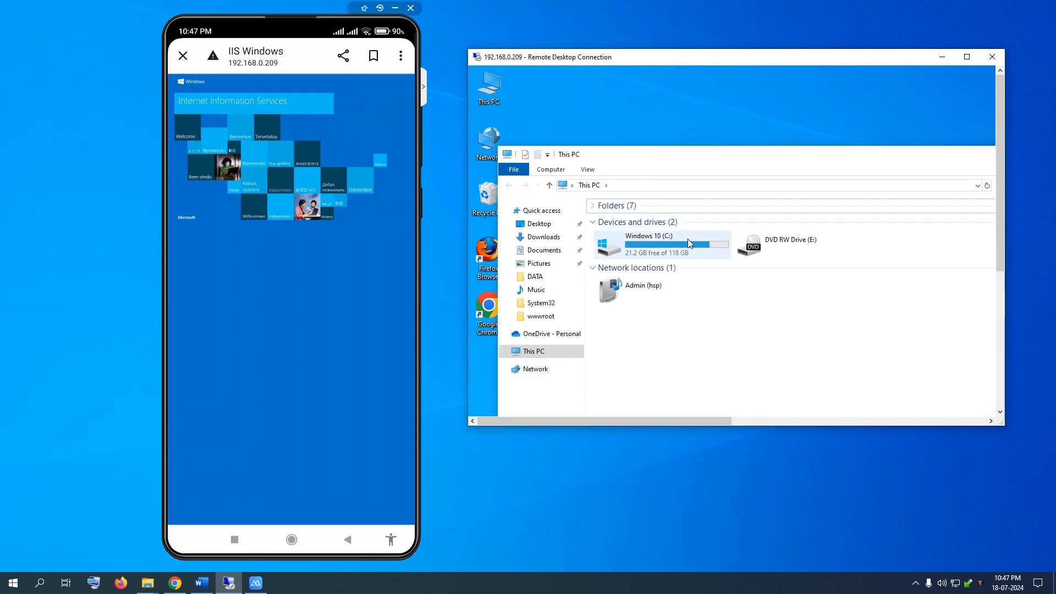
{"action": "double_click", "coordinate": [672, 249]}
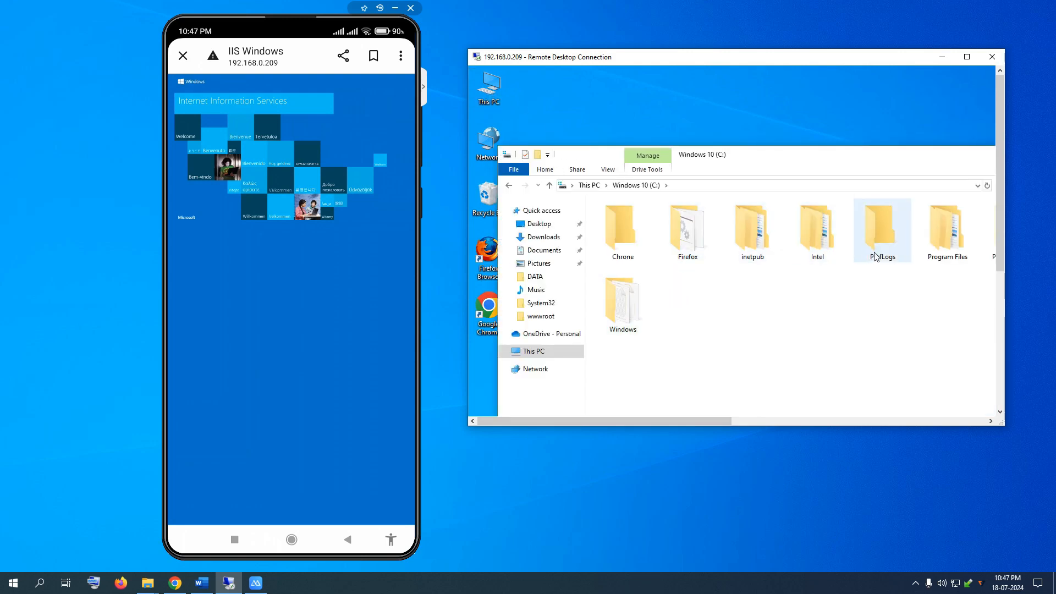
{"action": "double_click", "coordinate": [746, 258]}
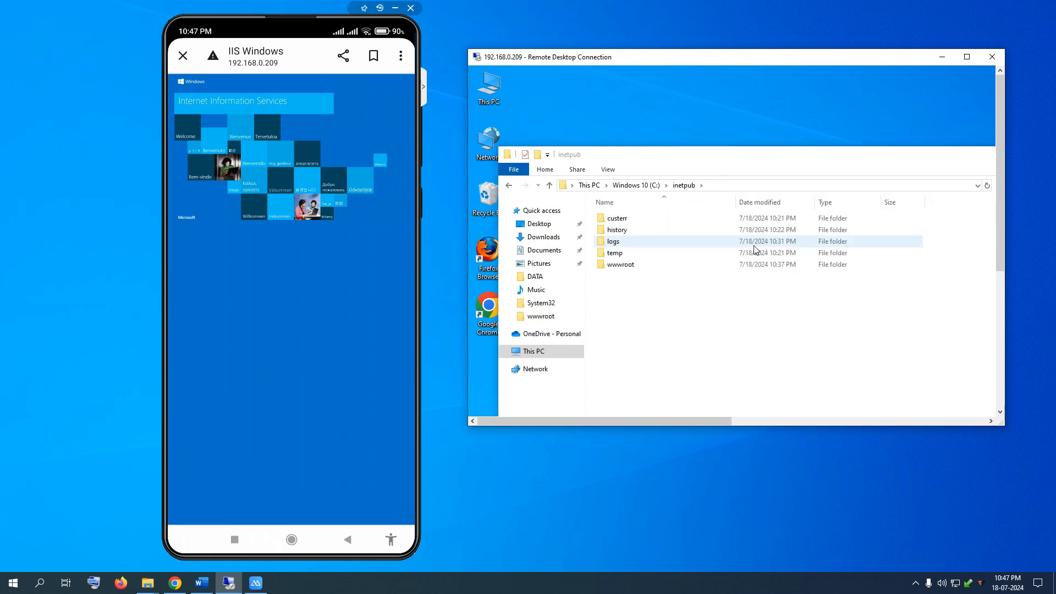
{"action": "double_click", "coordinate": [642, 265]}
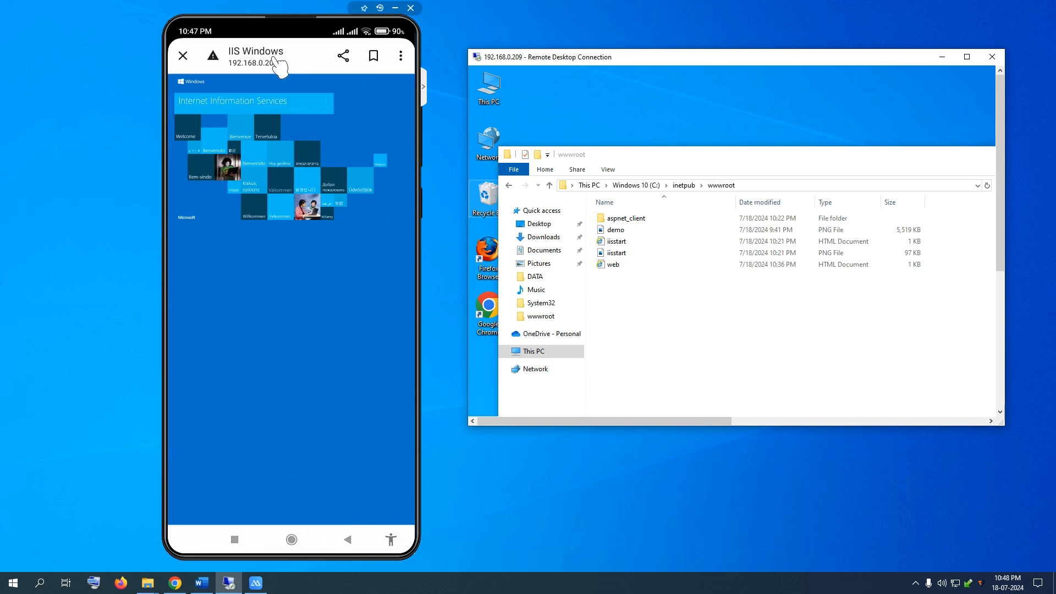
Load 192.168.0.209:80/demo.png in the mirrored phone's browser.
{"action": "left_click", "coordinate": [273, 58]}
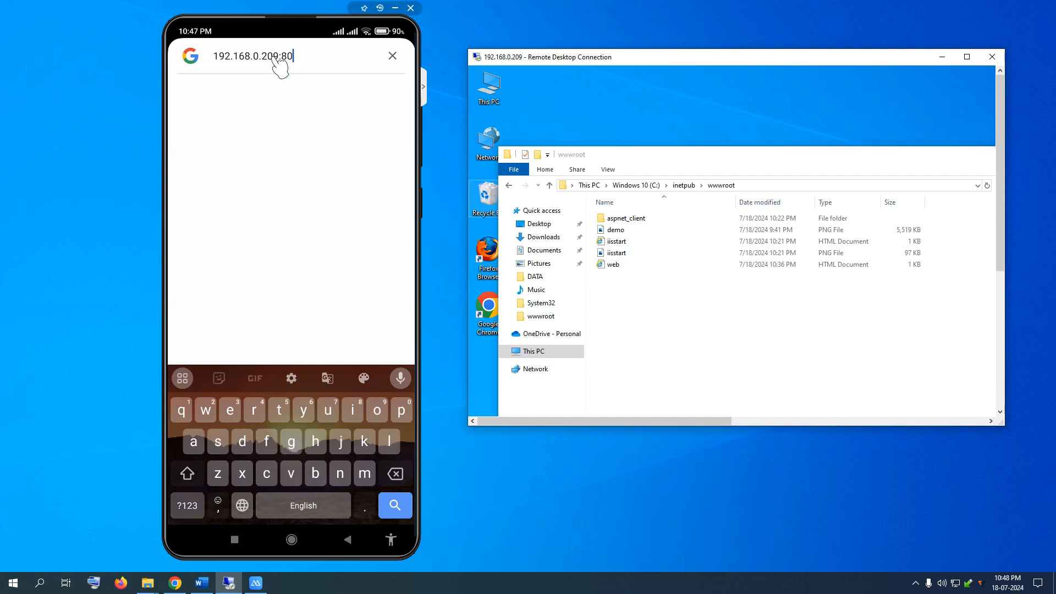
{"action": "type", "text": "/"}
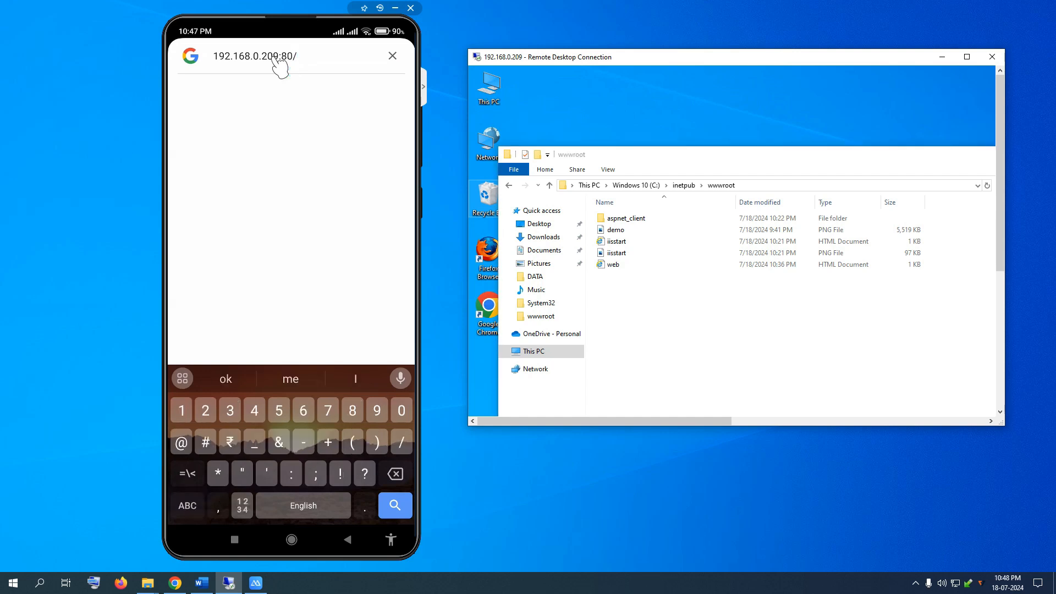
{"action": "type", "text": "de"}
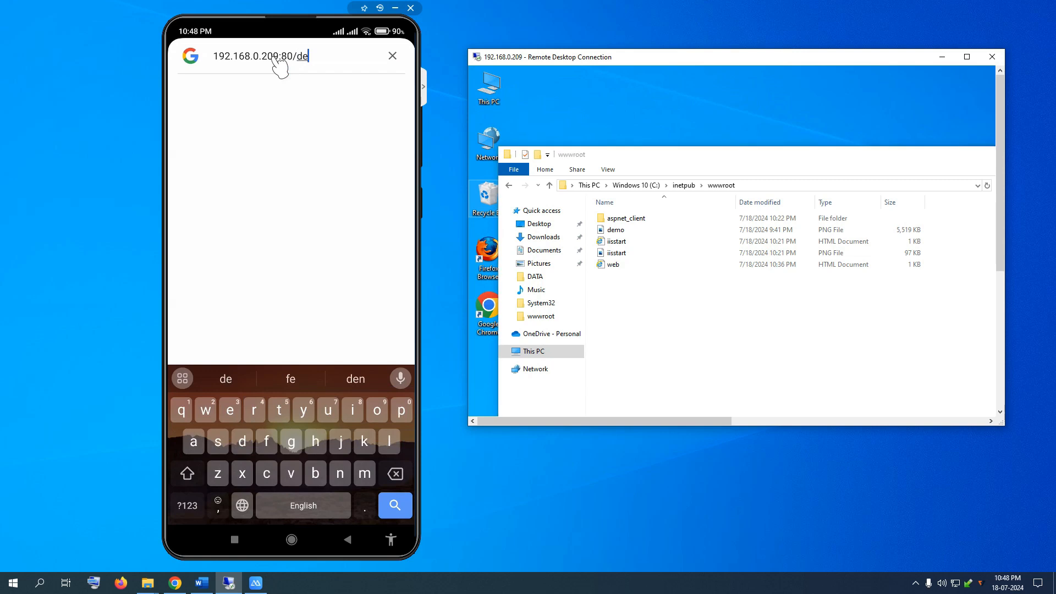
{"action": "type", "text": "mo"}
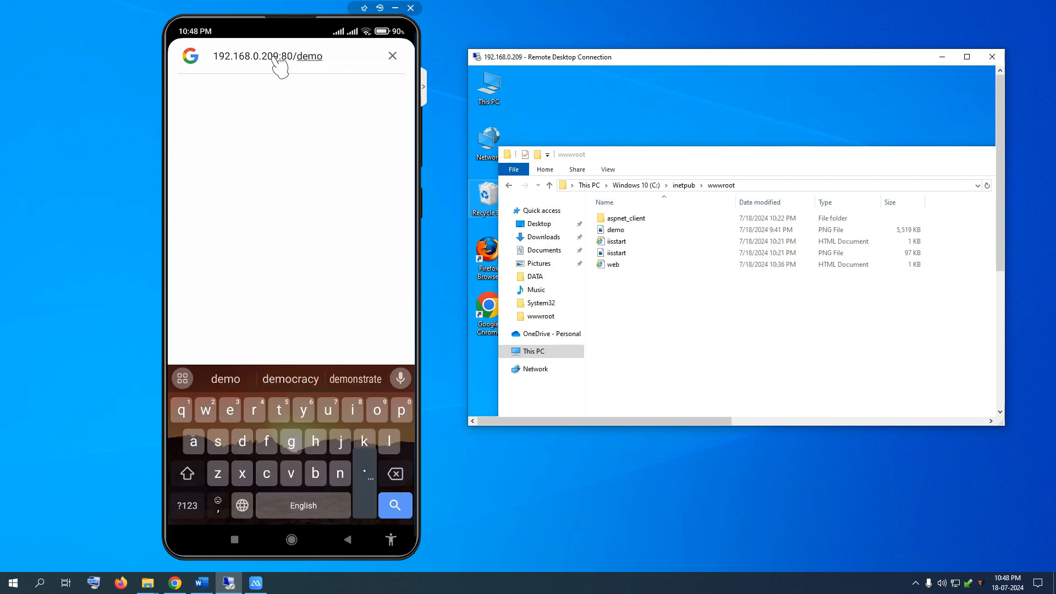
{"action": "type", "text": ".png"}
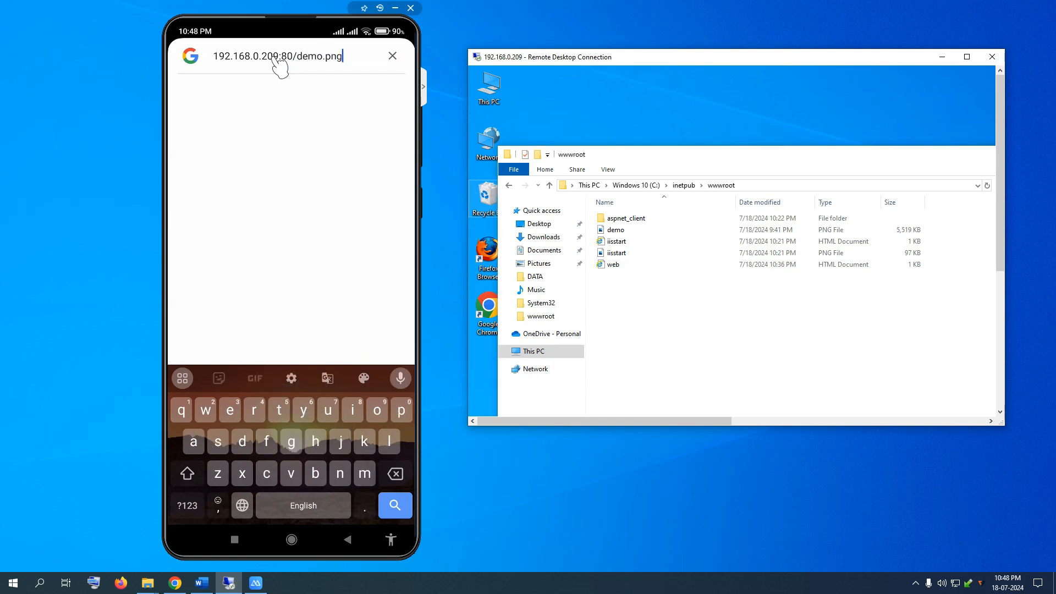
{"action": "key", "text": "Return"}
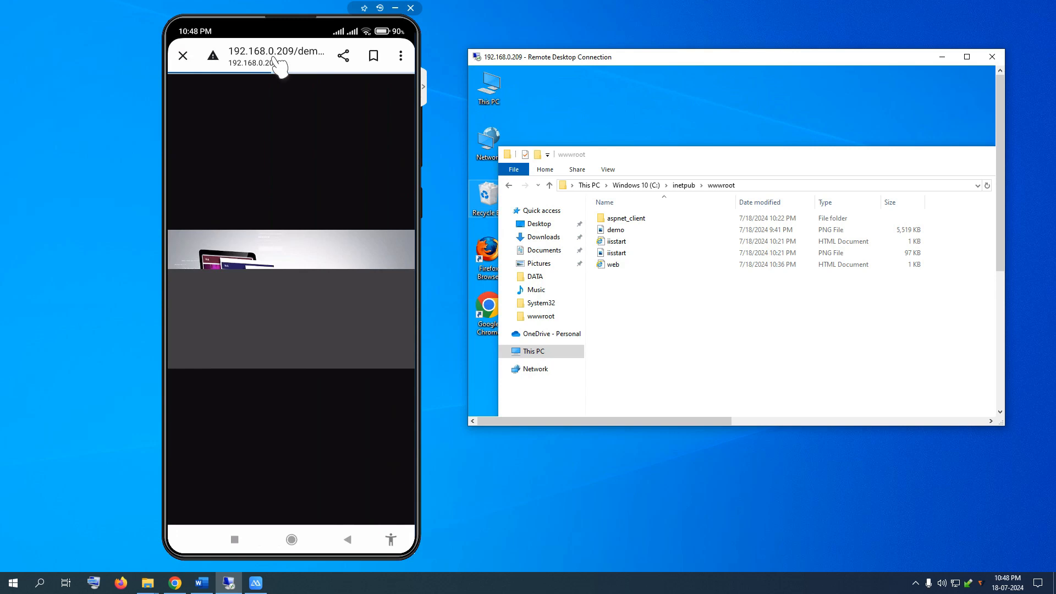